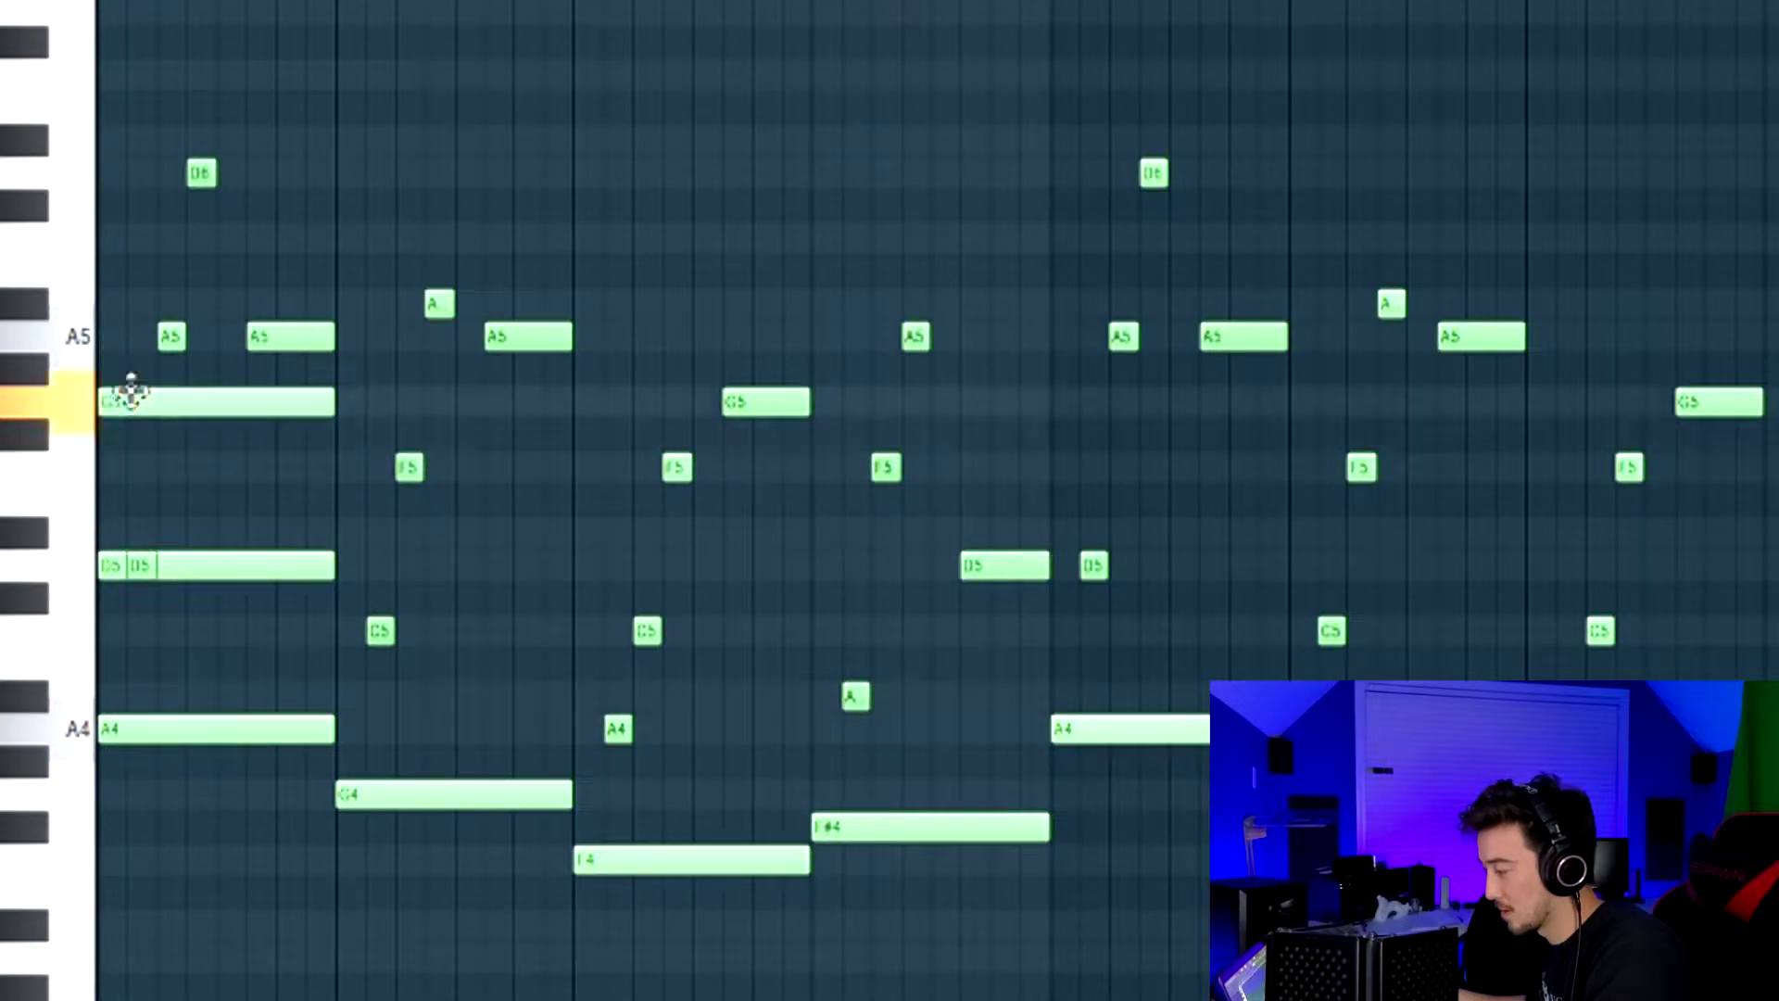
- Complete the first bar's chord by stacking a D6 note above its A4, D5 and G5
{"action": "key", "text": "space"}
{"action": "left_click", "coordinate": [118, 278]}
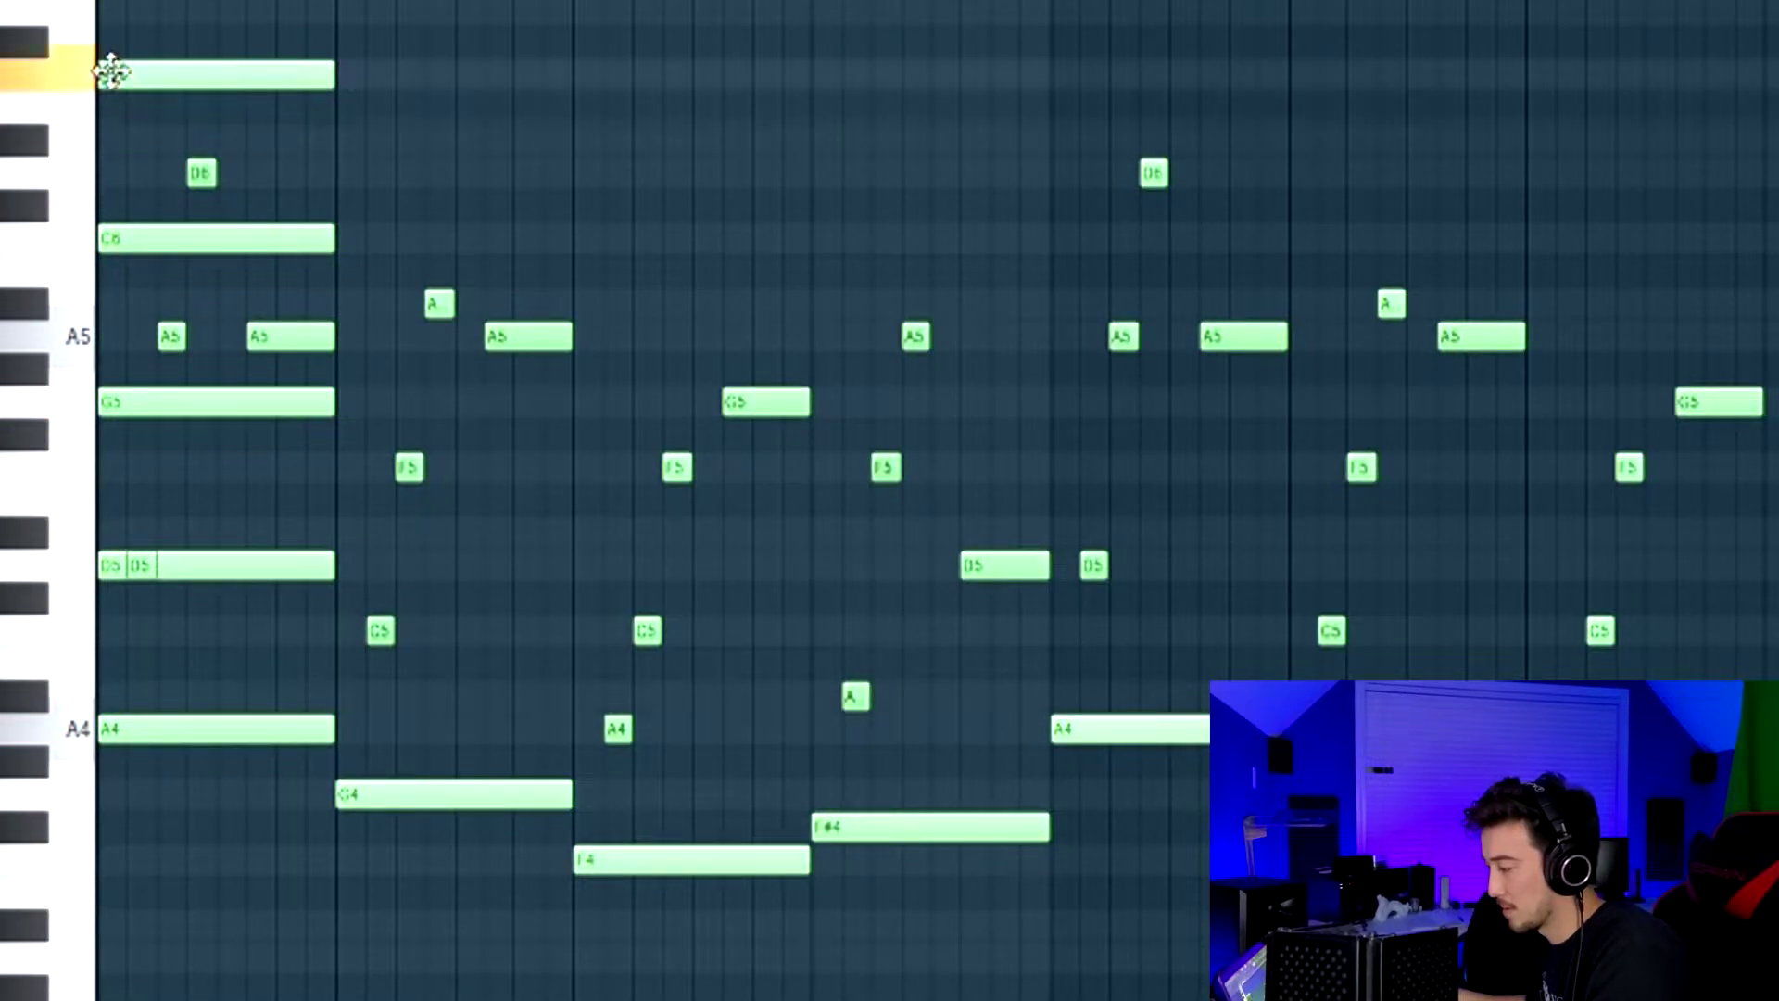
{"action": "key", "text": "space"}
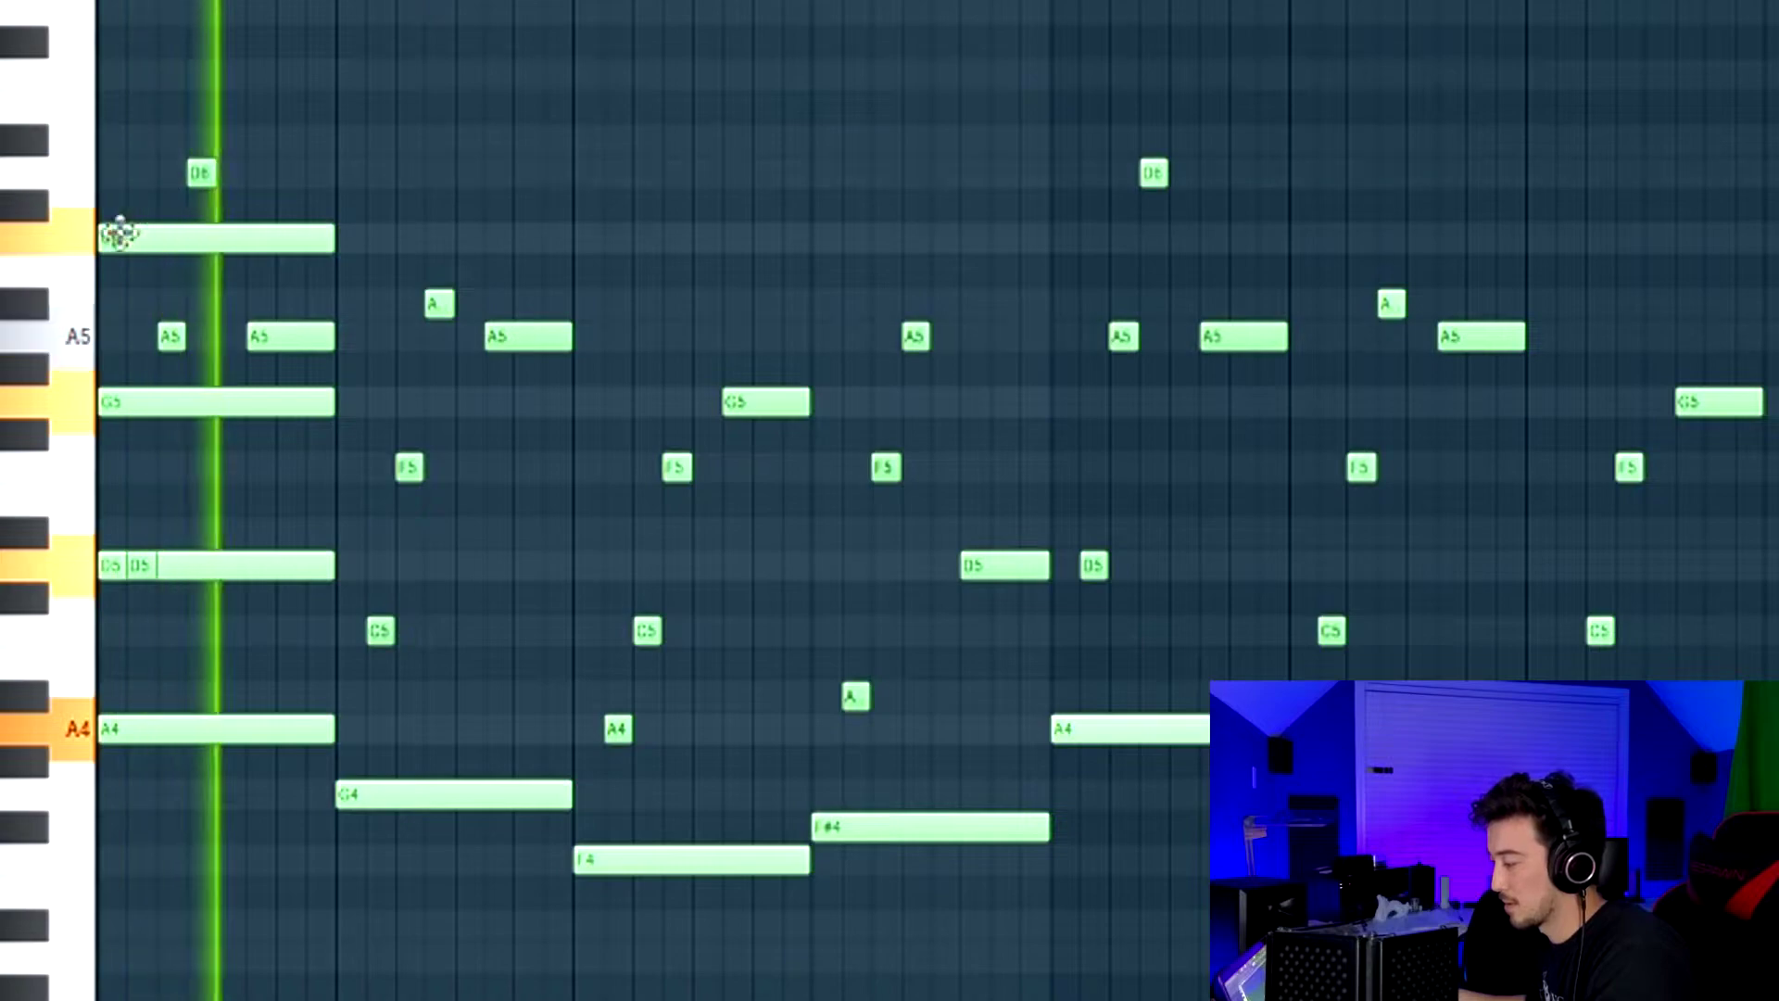
{"action": "key", "text": "space"}
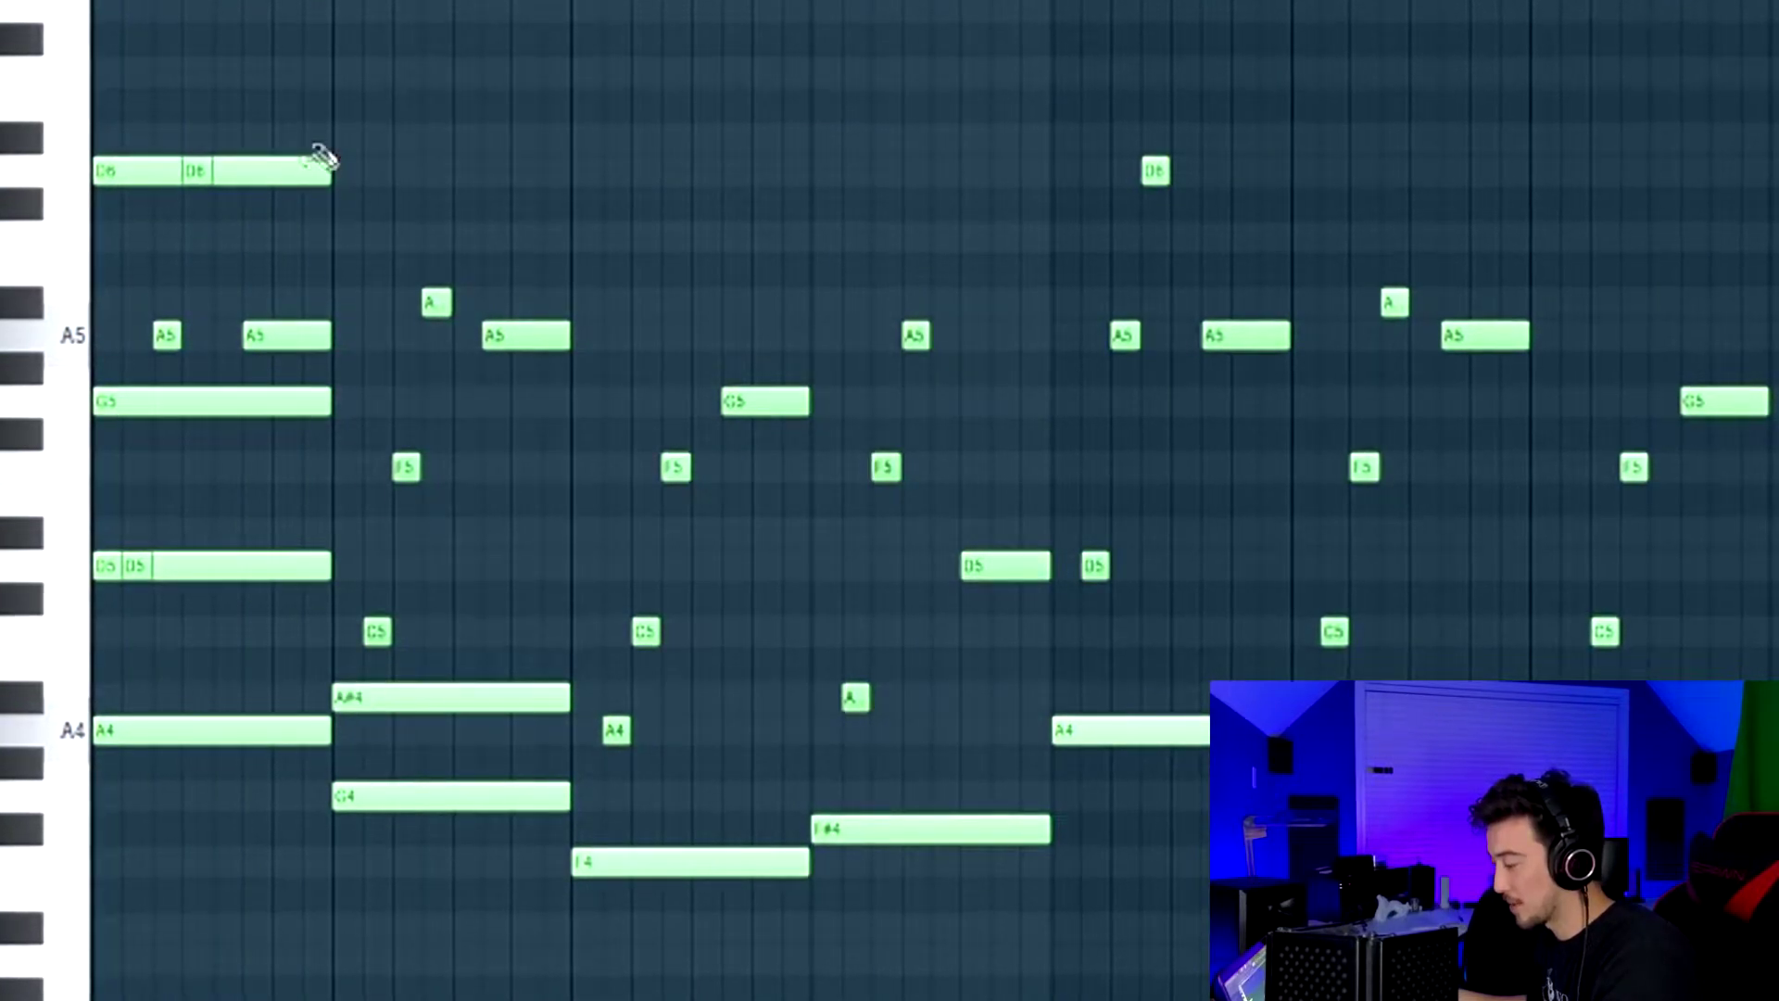
- Build the second bar's chord above G4 and A#4 with full-bar D#5, G5 and A#5 notes
{"action": "key", "text": "space"}
{"action": "key", "text": "space"}
{"action": "left_click", "coordinate": [431, 567]}
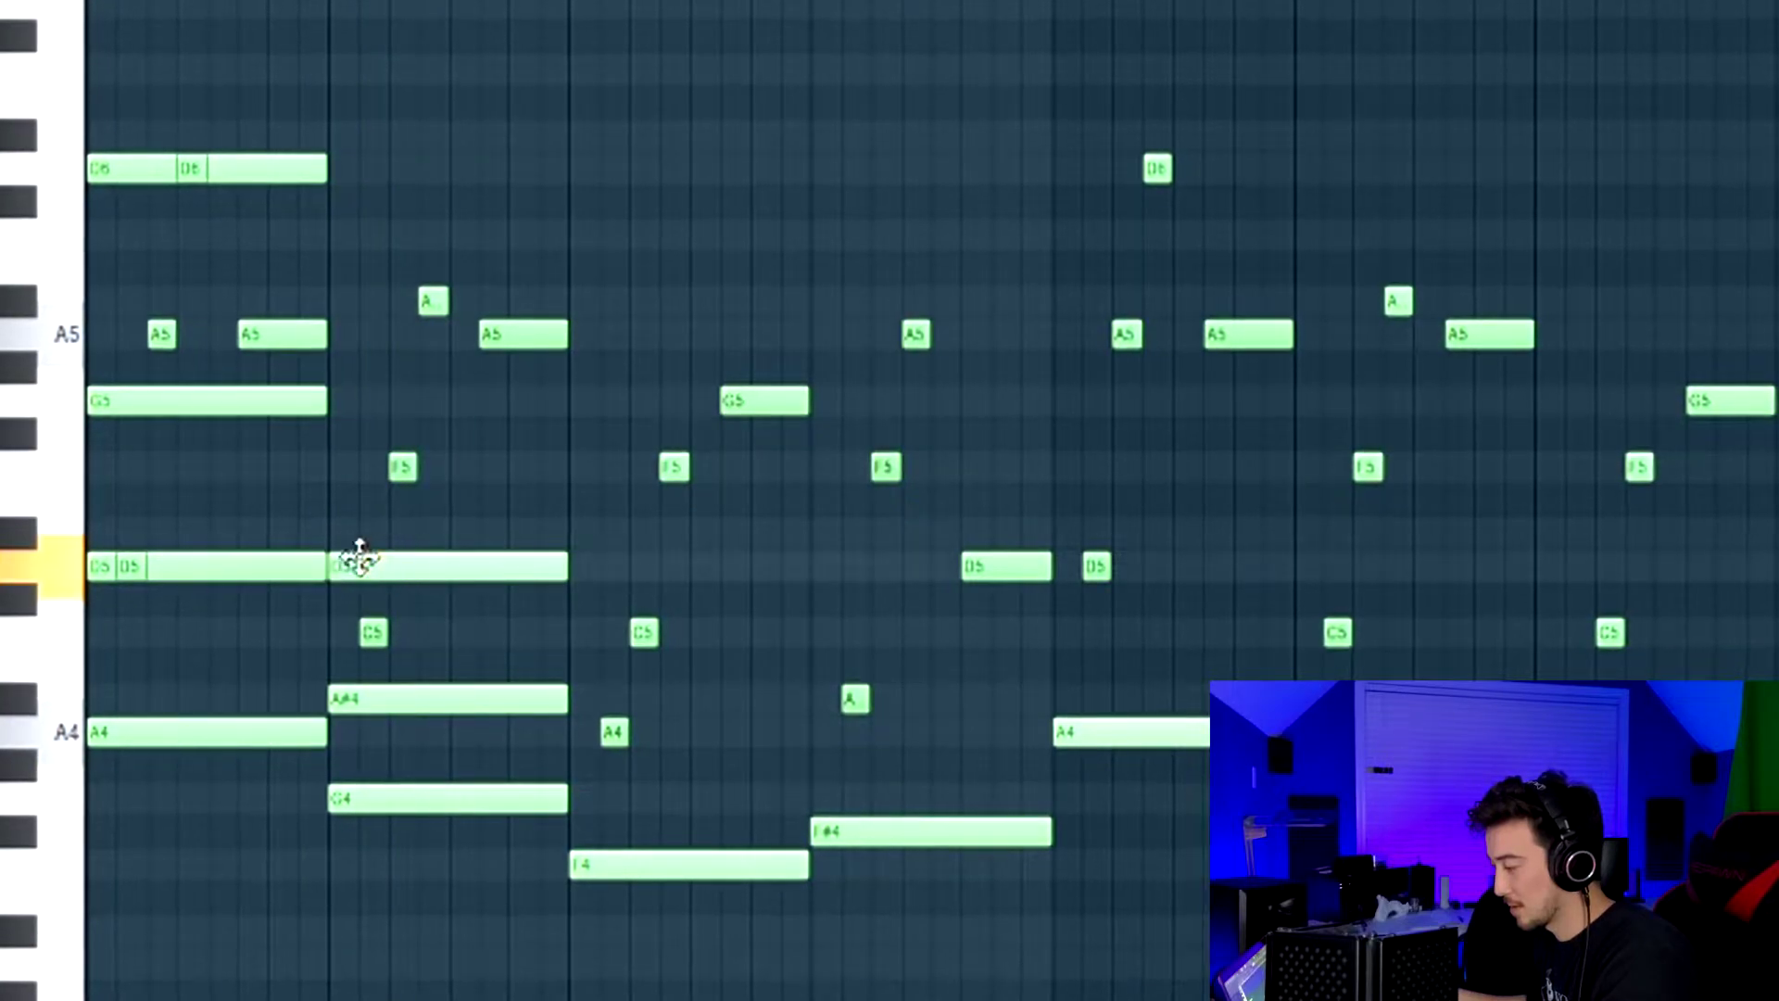
{"action": "key", "text": "space"}
{"action": "key", "text": "space"}
{"action": "left_click", "coordinate": [336, 467]}
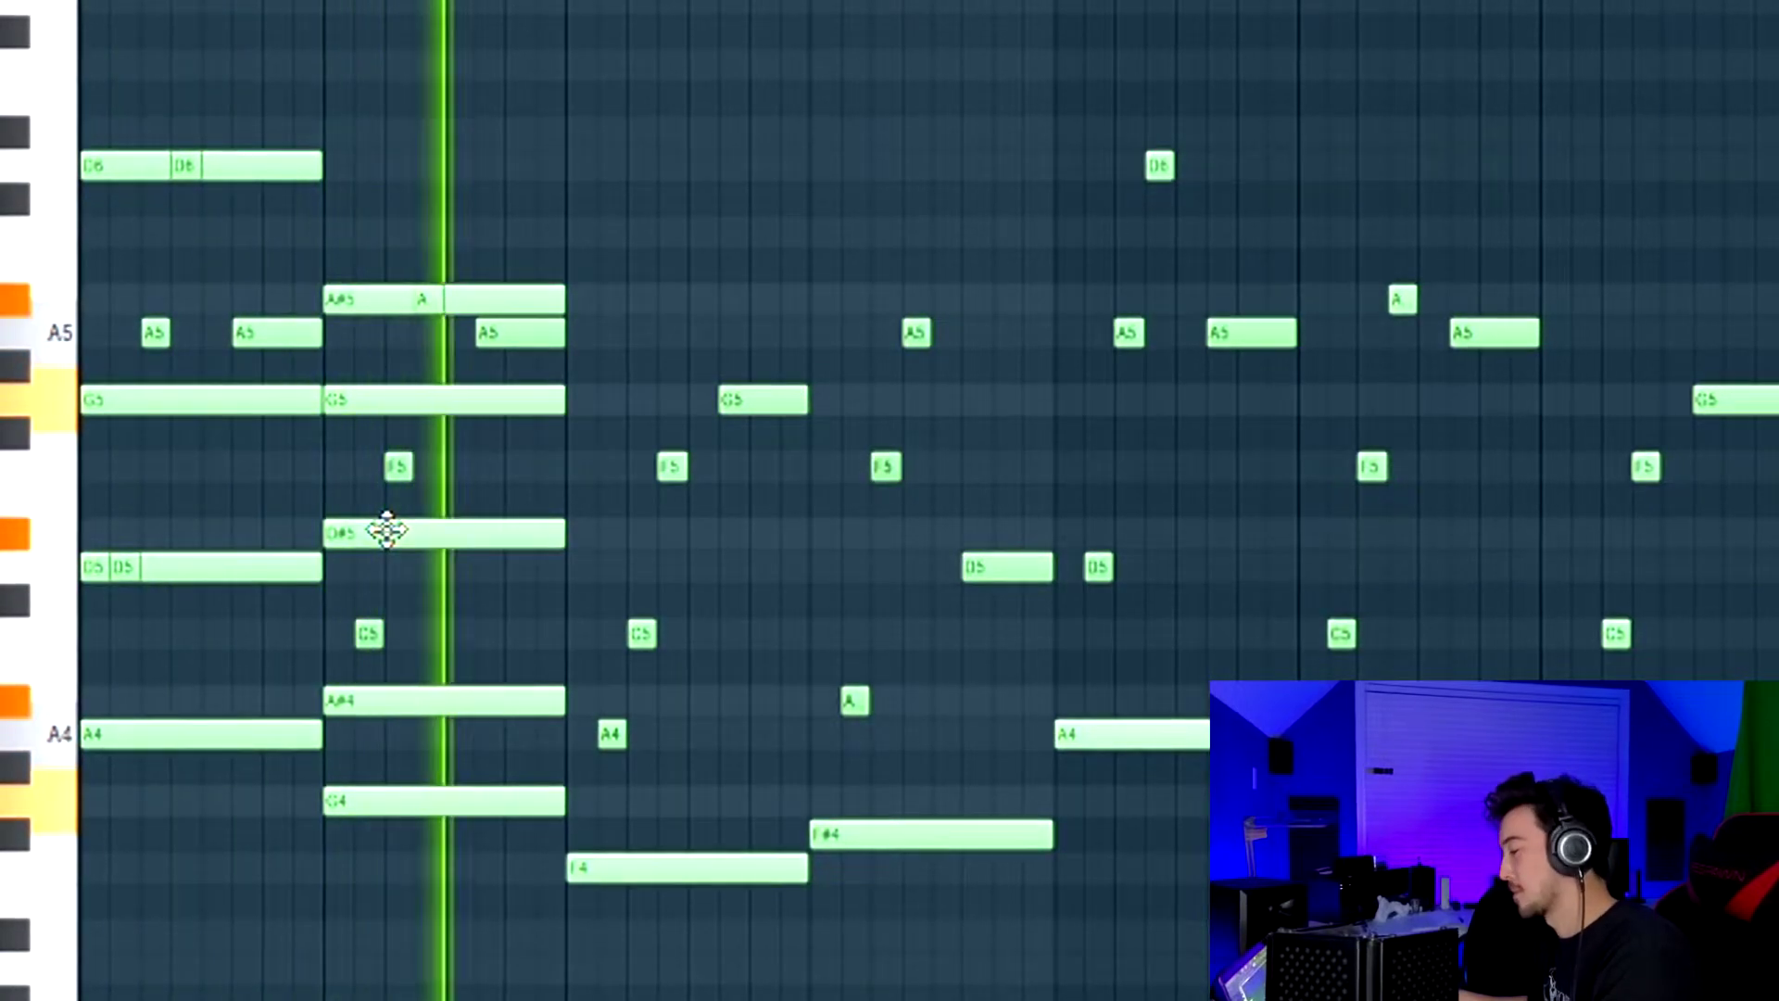
- Build the third bar's chord over F4 with A4, D5, F5 and A5, and the fourth's over F#4 with A4, D5, F5 and C6
{"action": "left_click_drag", "start_coordinate": [600, 407], "coordinate": [628, 339]}
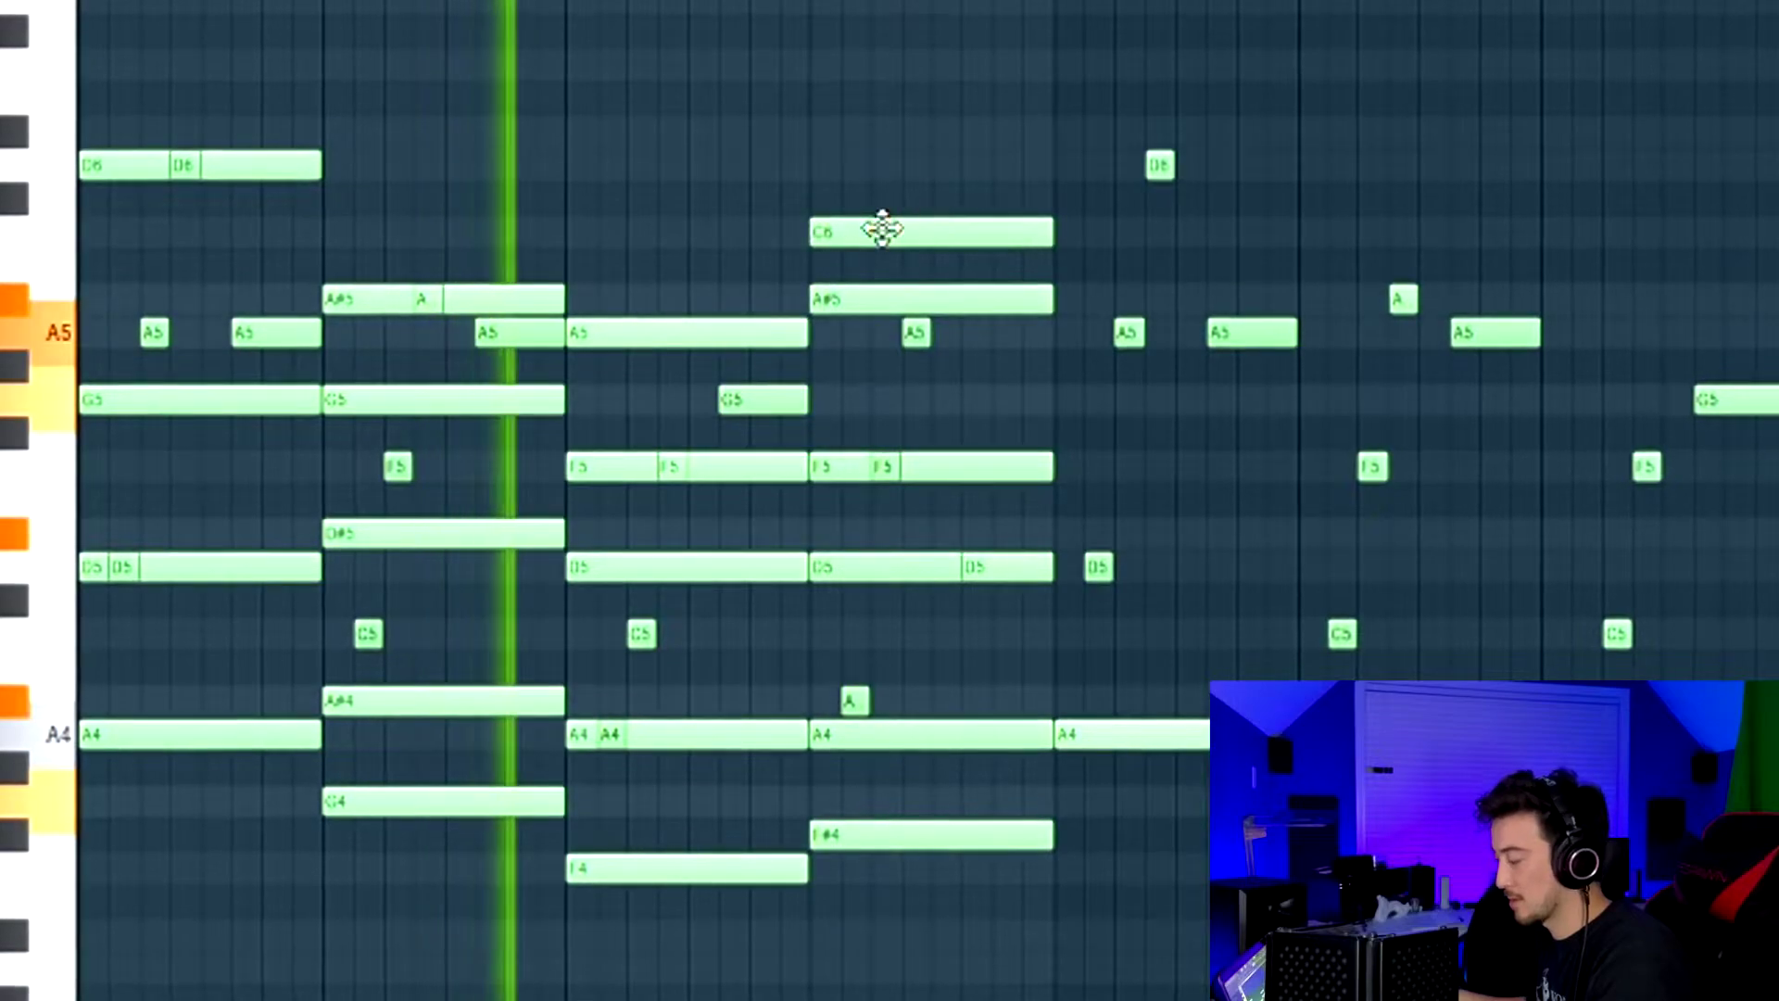
{"action": "right_click", "coordinate": [873, 227]}
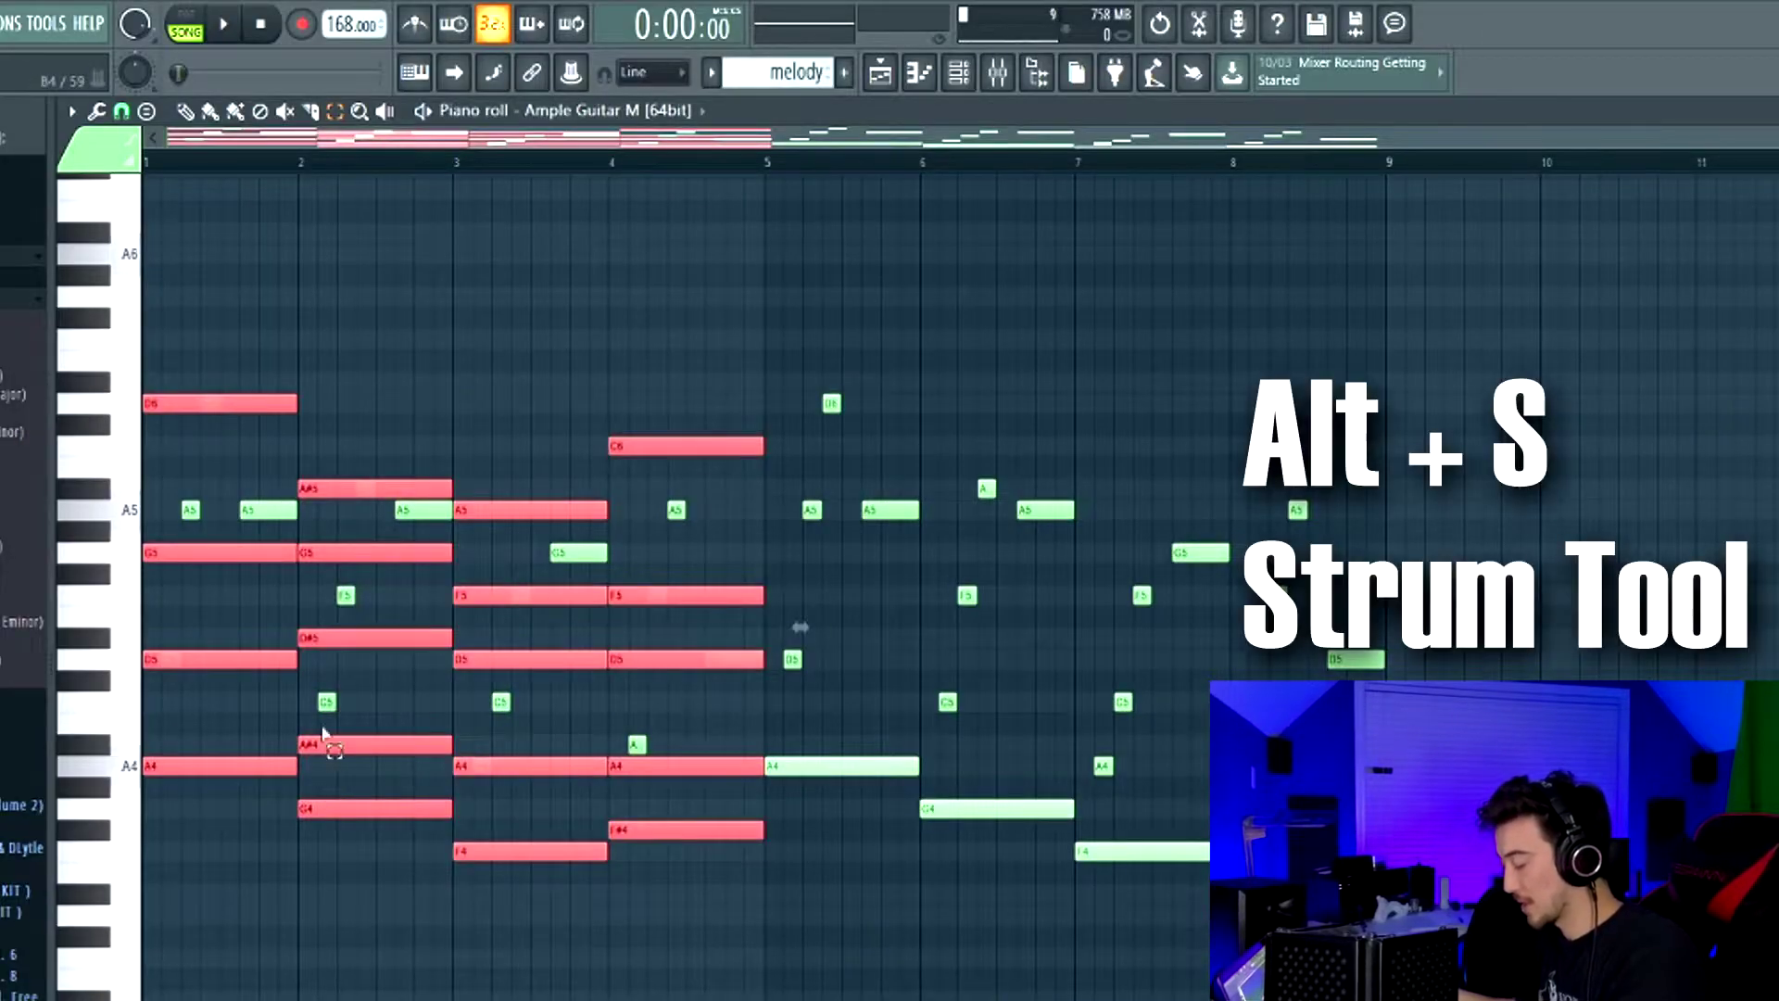
- Apply the strum tool to the four selected chords and adjust its start time strength
{"action": "key", "text": "alt+s"}
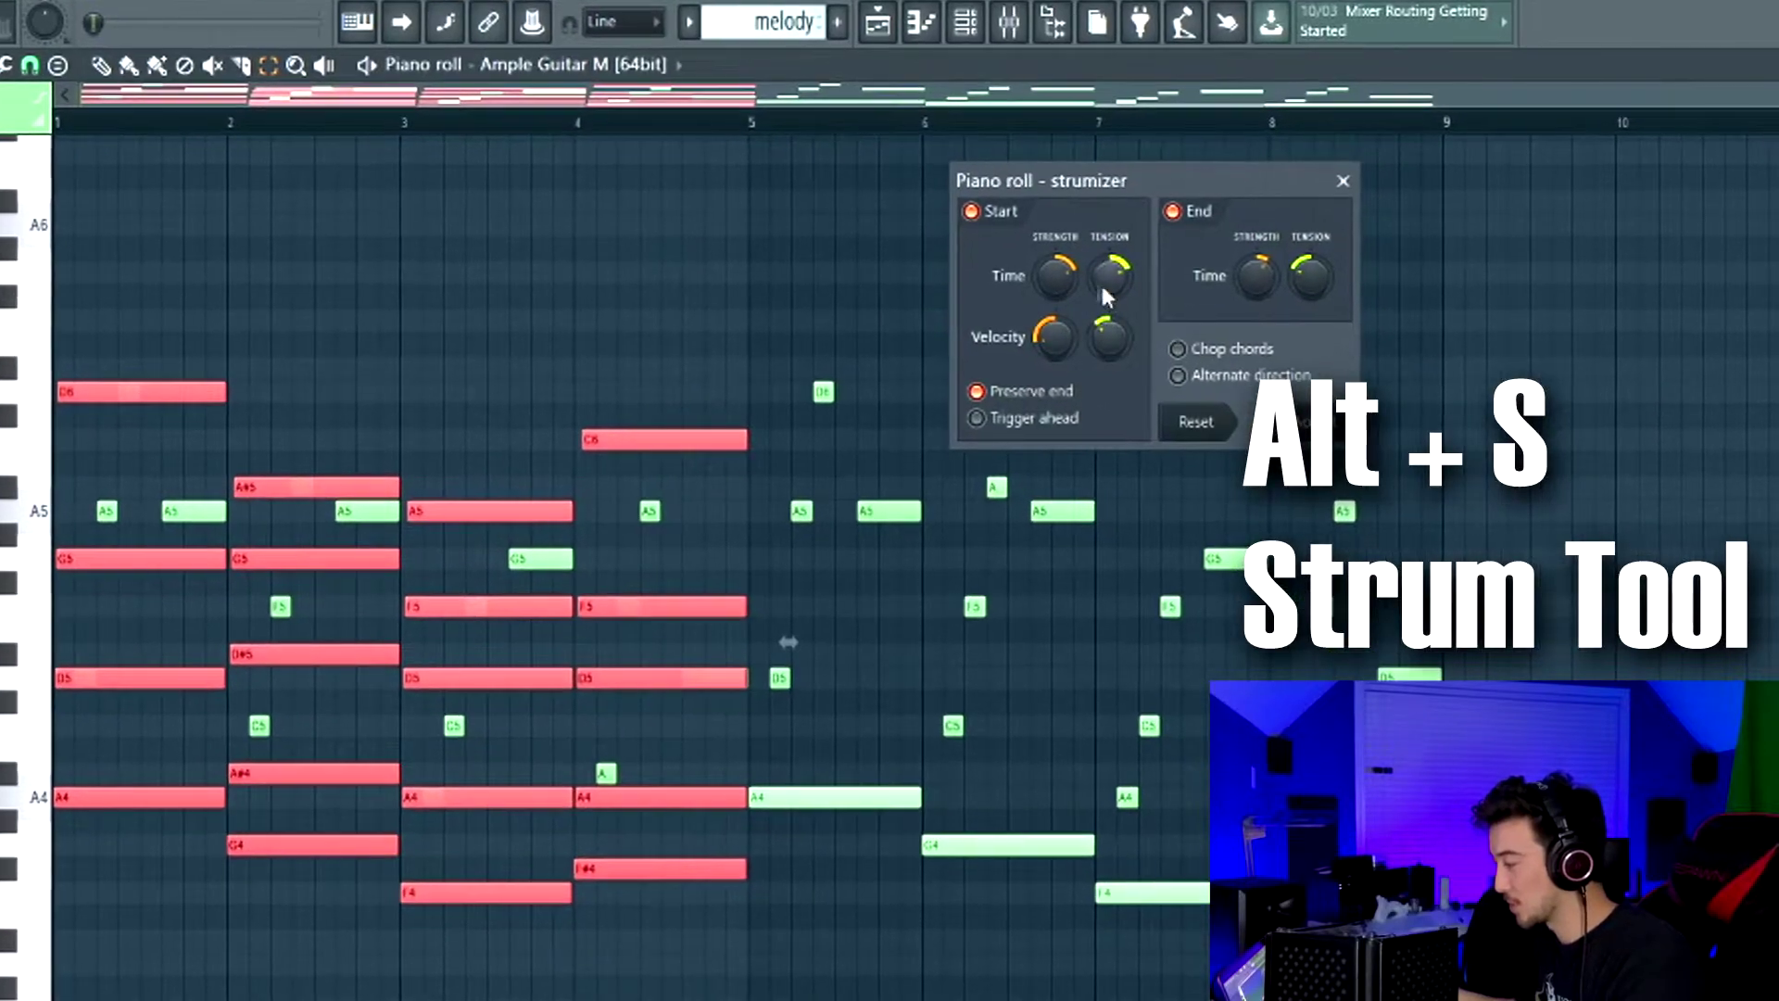
{"action": "key", "text": "space"}
{"action": "left_click_drag", "start_coordinate": [1039, 300], "coordinate": [1040, 273]}
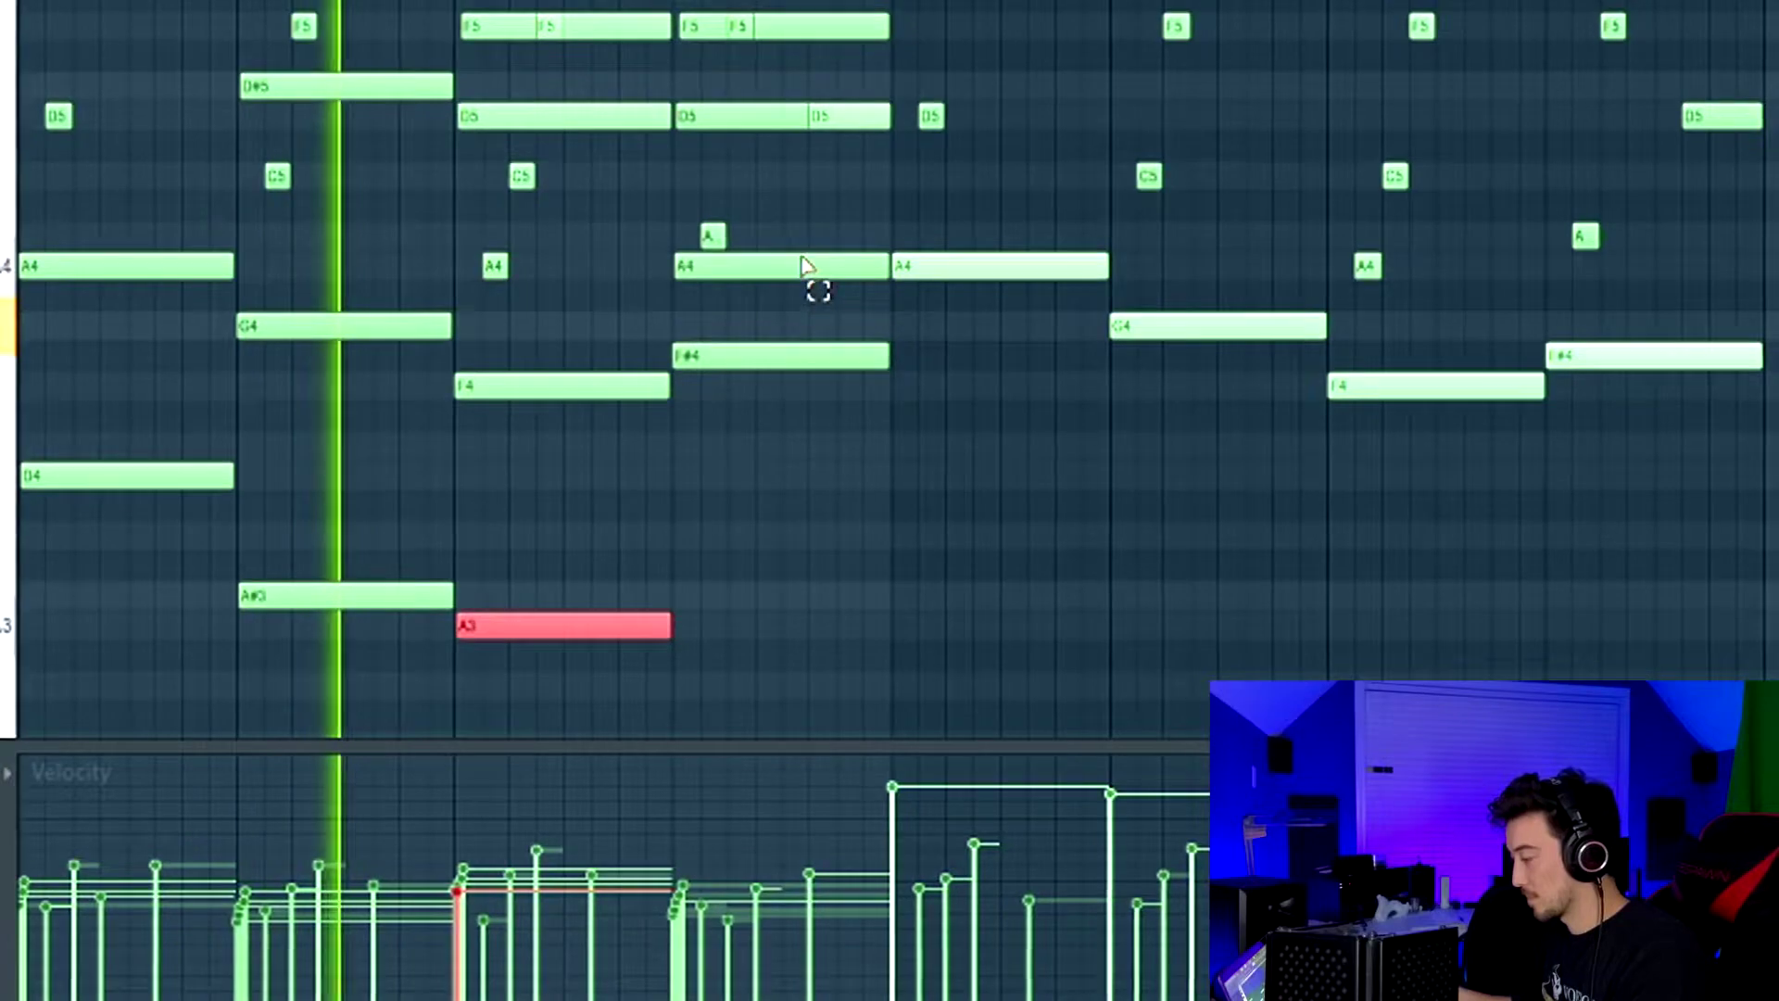
- Lower the fourth chord's A4 note by one octave
{"action": "left_click", "coordinate": [697, 705]}
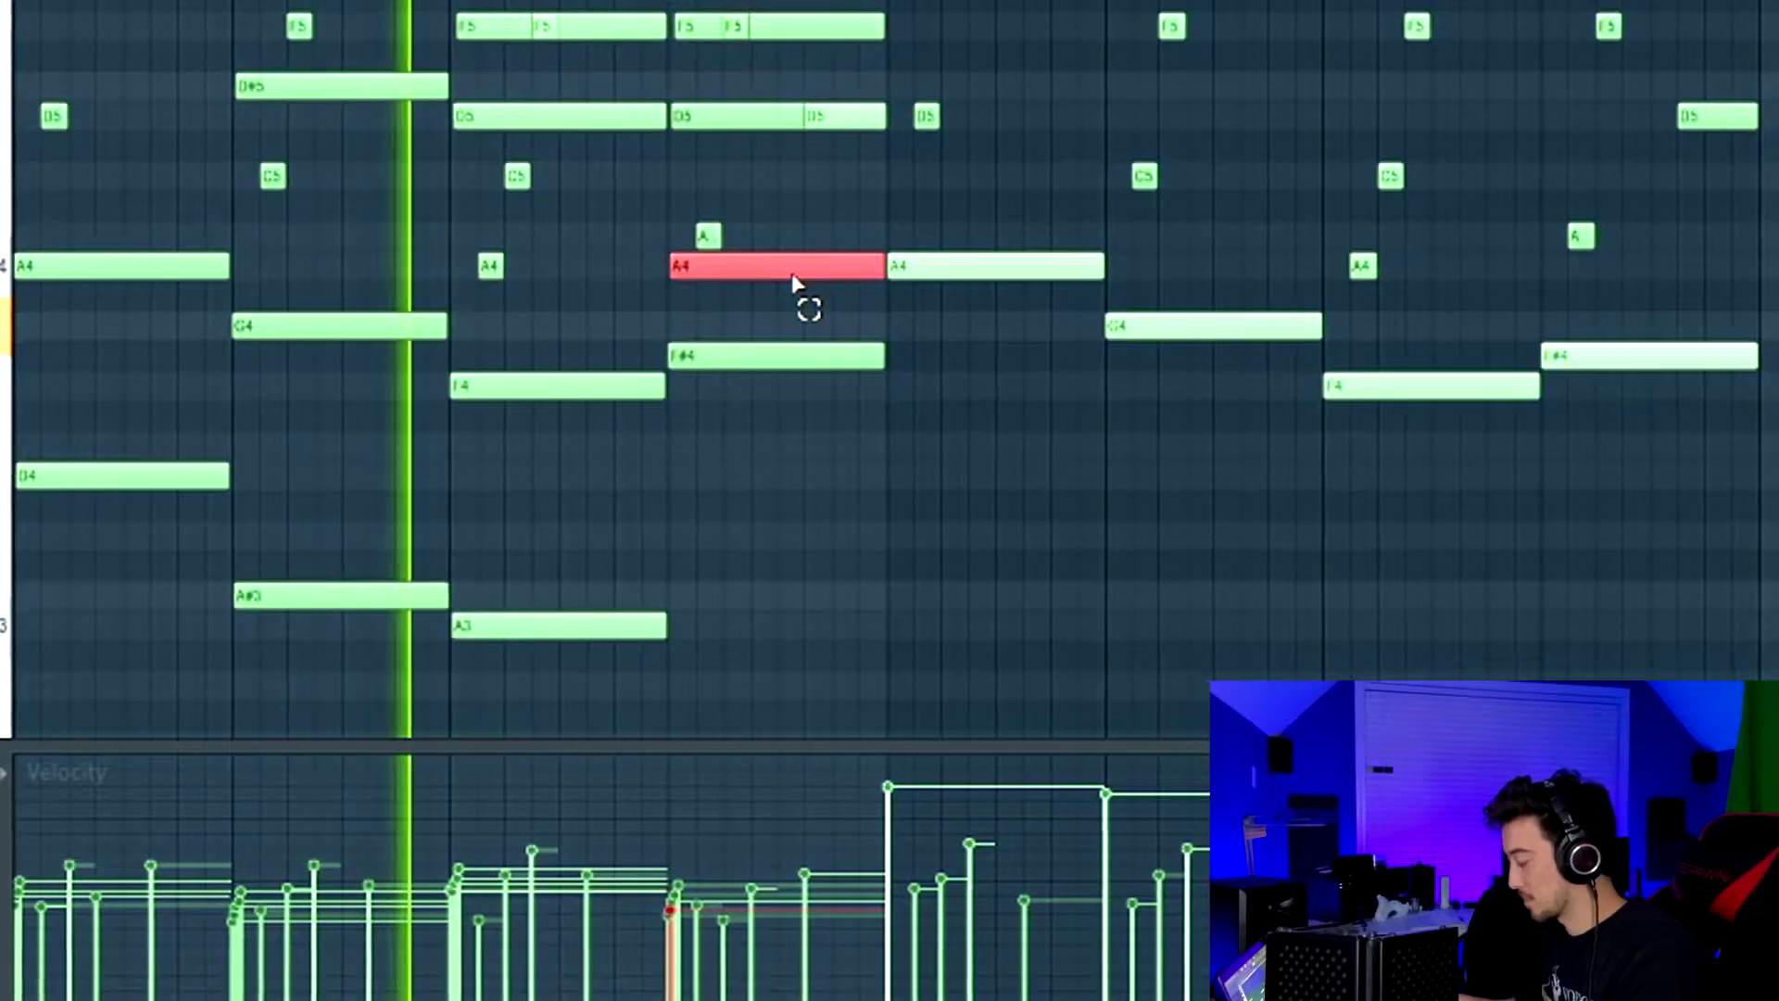
{"action": "key", "text": "ctrl+Down"}
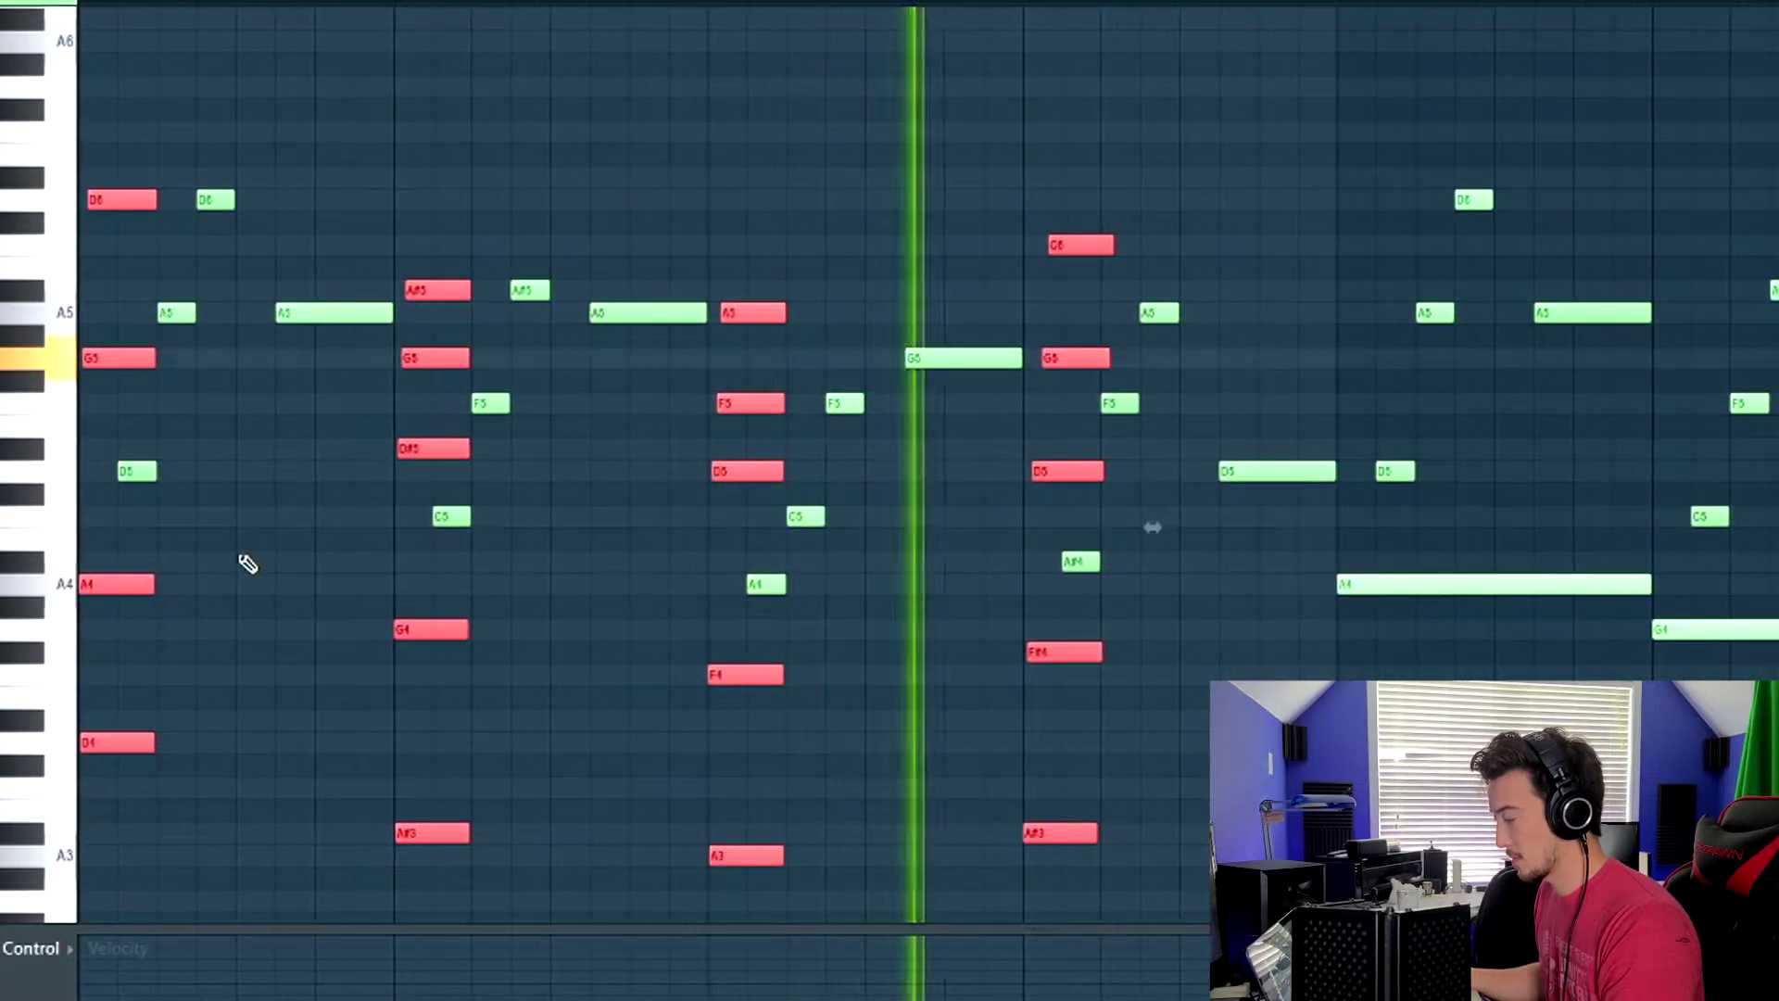
- Lower the second bar's F5, A#5 and A5 melody notes by one octave and play the result
{"action": "scroll", "coordinate": [246, 563], "scroll_direction": "down", "scroll_amount": 3}
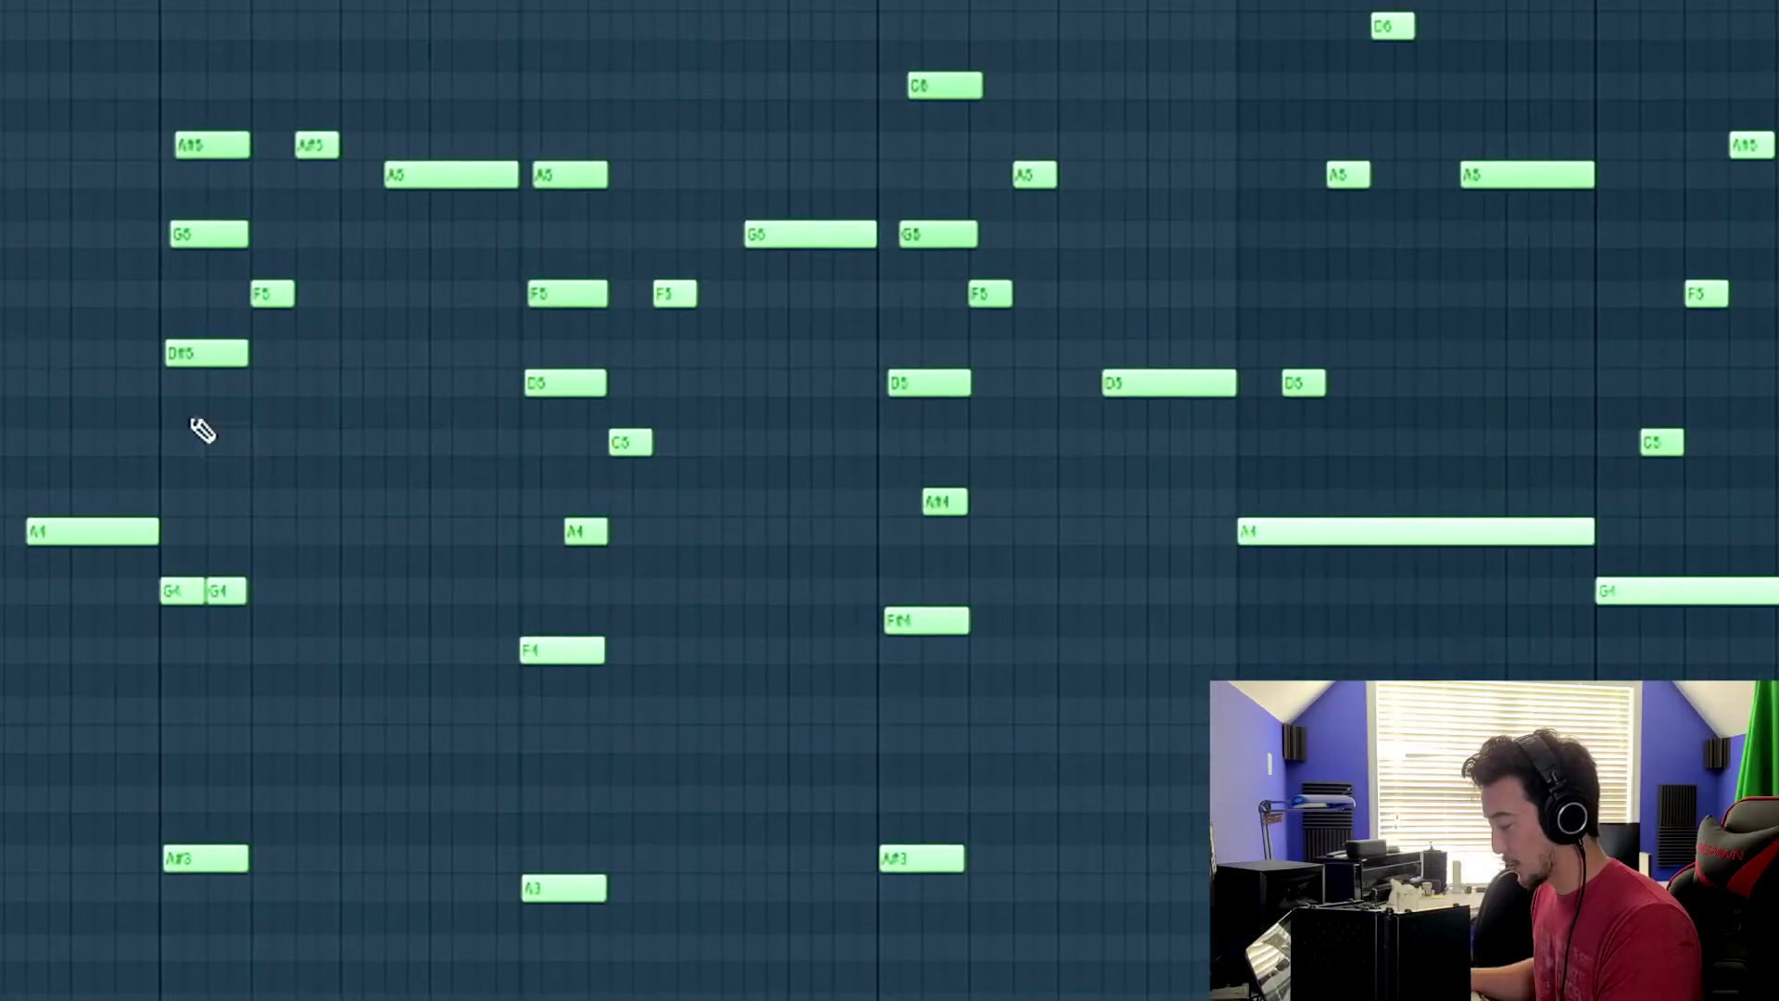
{"action": "left_click_drag", "start_coordinate": [275, 335], "coordinate": [286, 222]}
{"action": "left_click", "coordinate": [299, 141]}
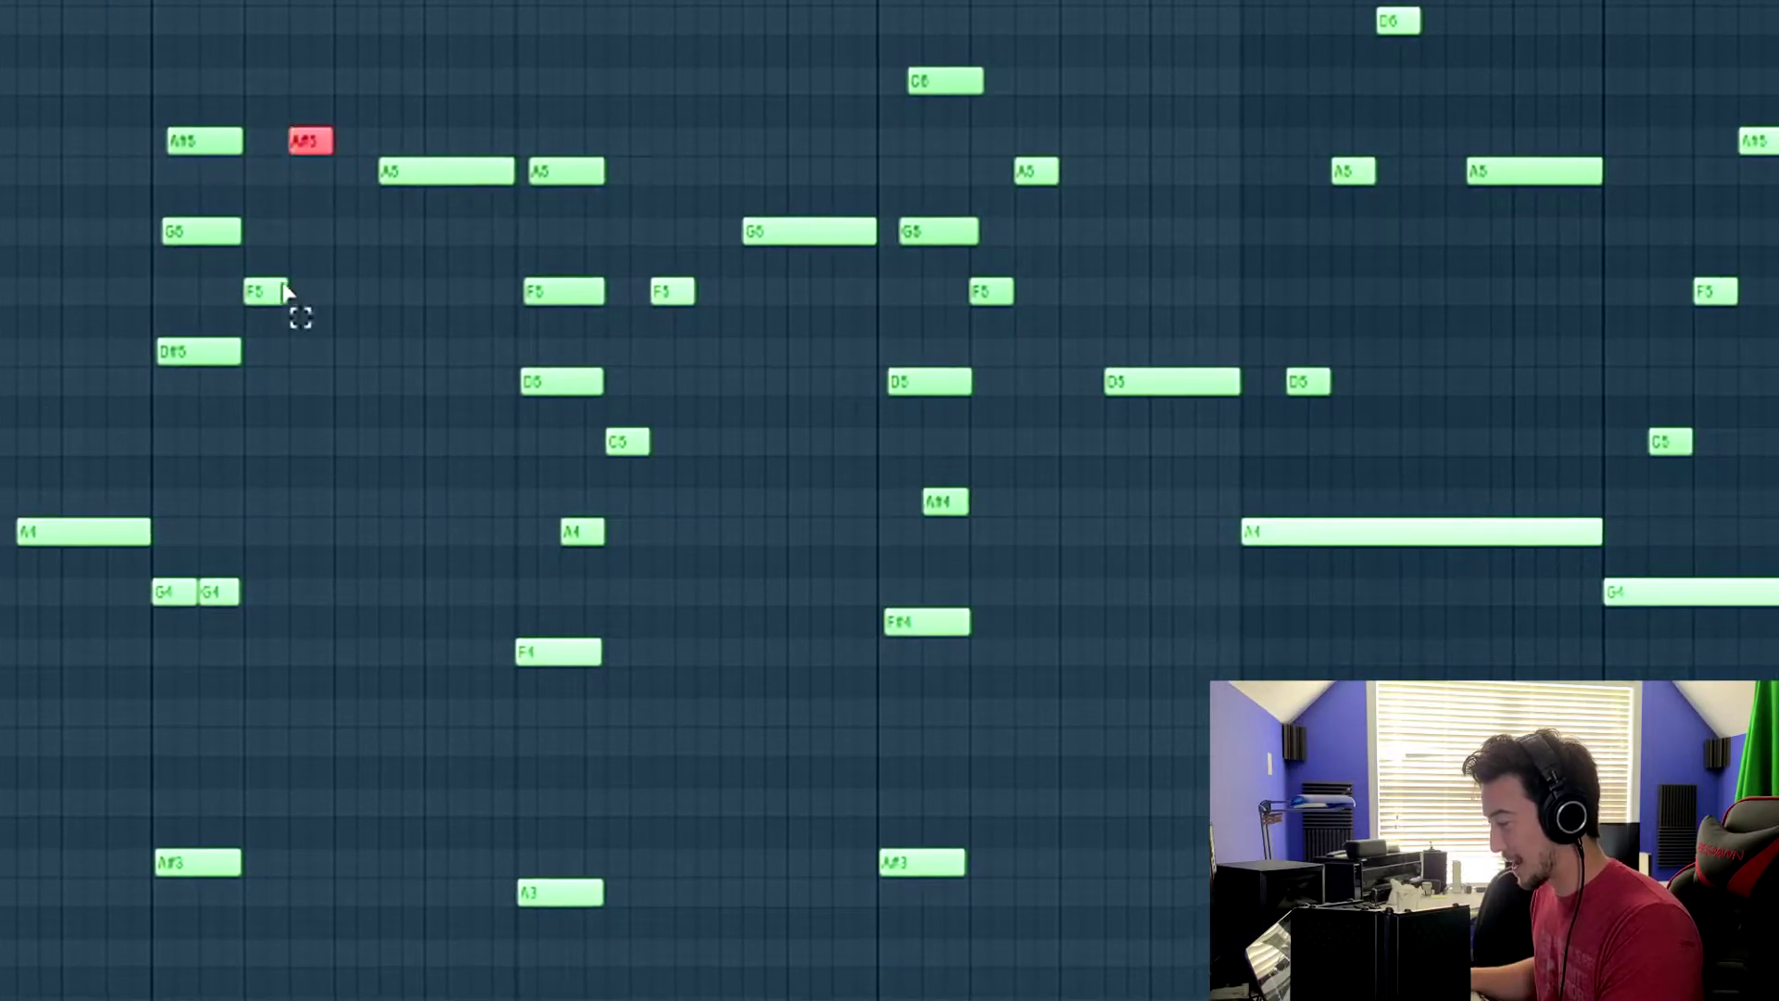
{"action": "left_click_drag", "start_coordinate": [401, 127], "coordinate": [432, 204]}
{"action": "key", "text": "ctrl+Down"}
{"action": "key", "text": "space"}
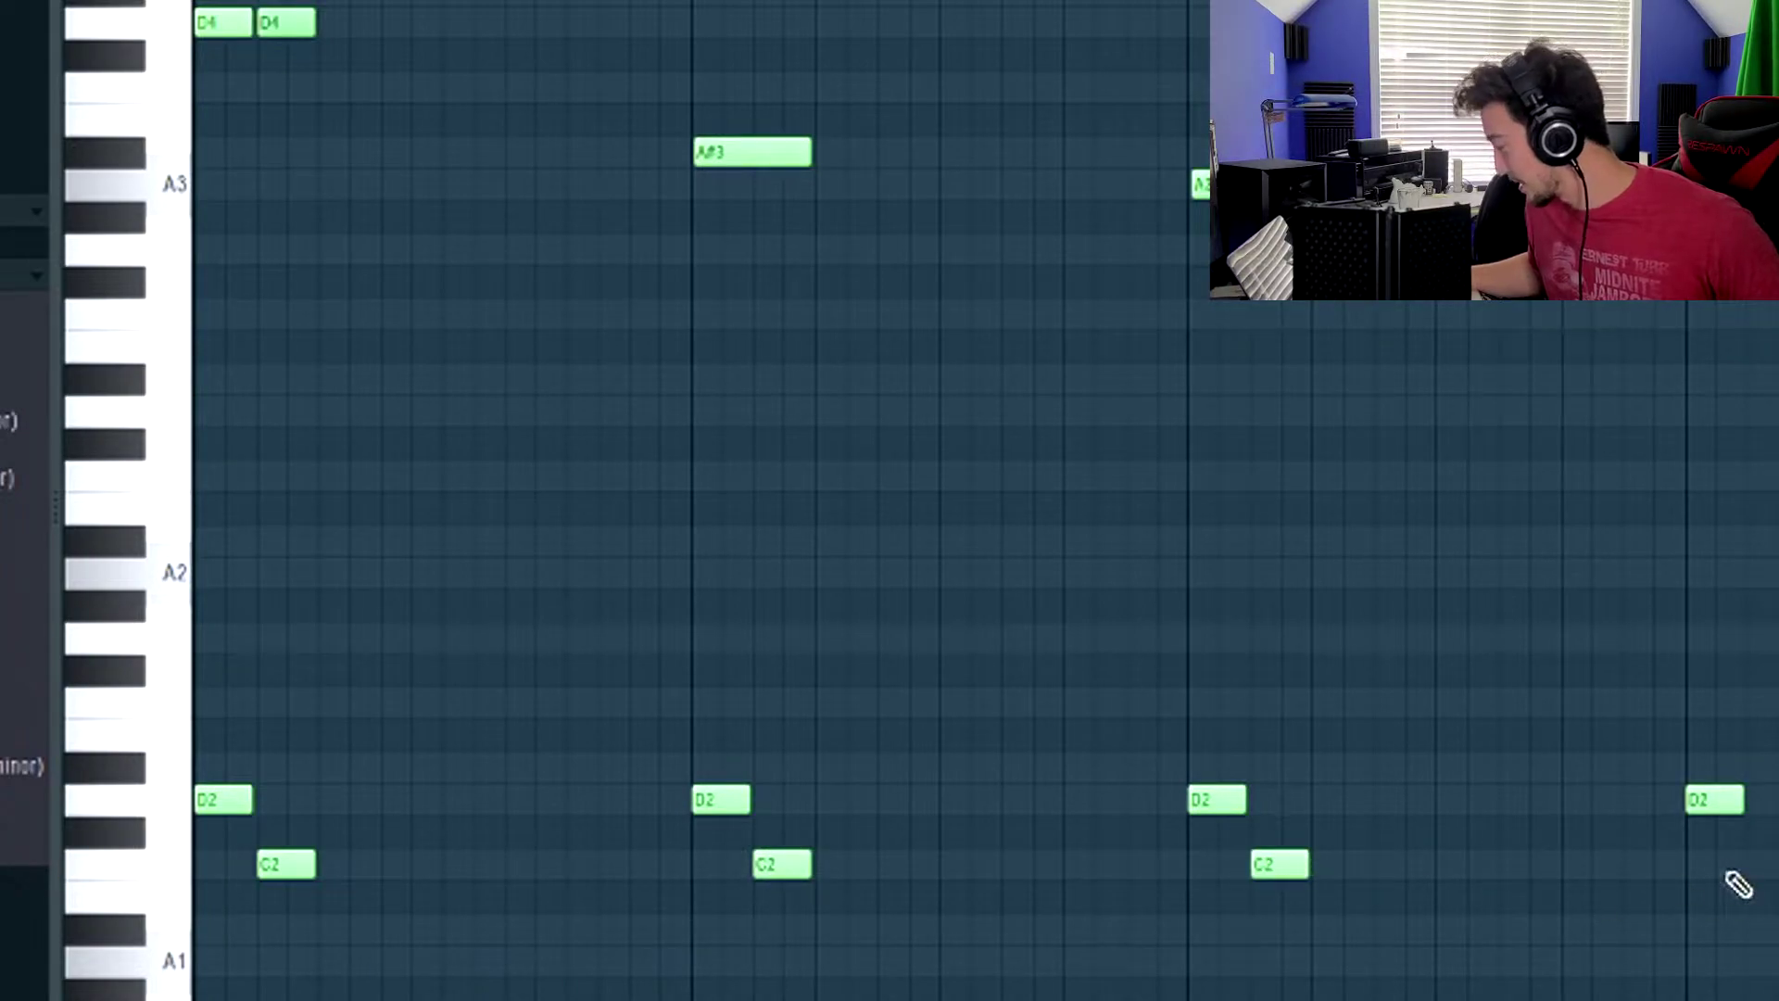
- Play back the pattern to check the D2 and C2 notes at the start of each bar
{"action": "key", "text": "space"}
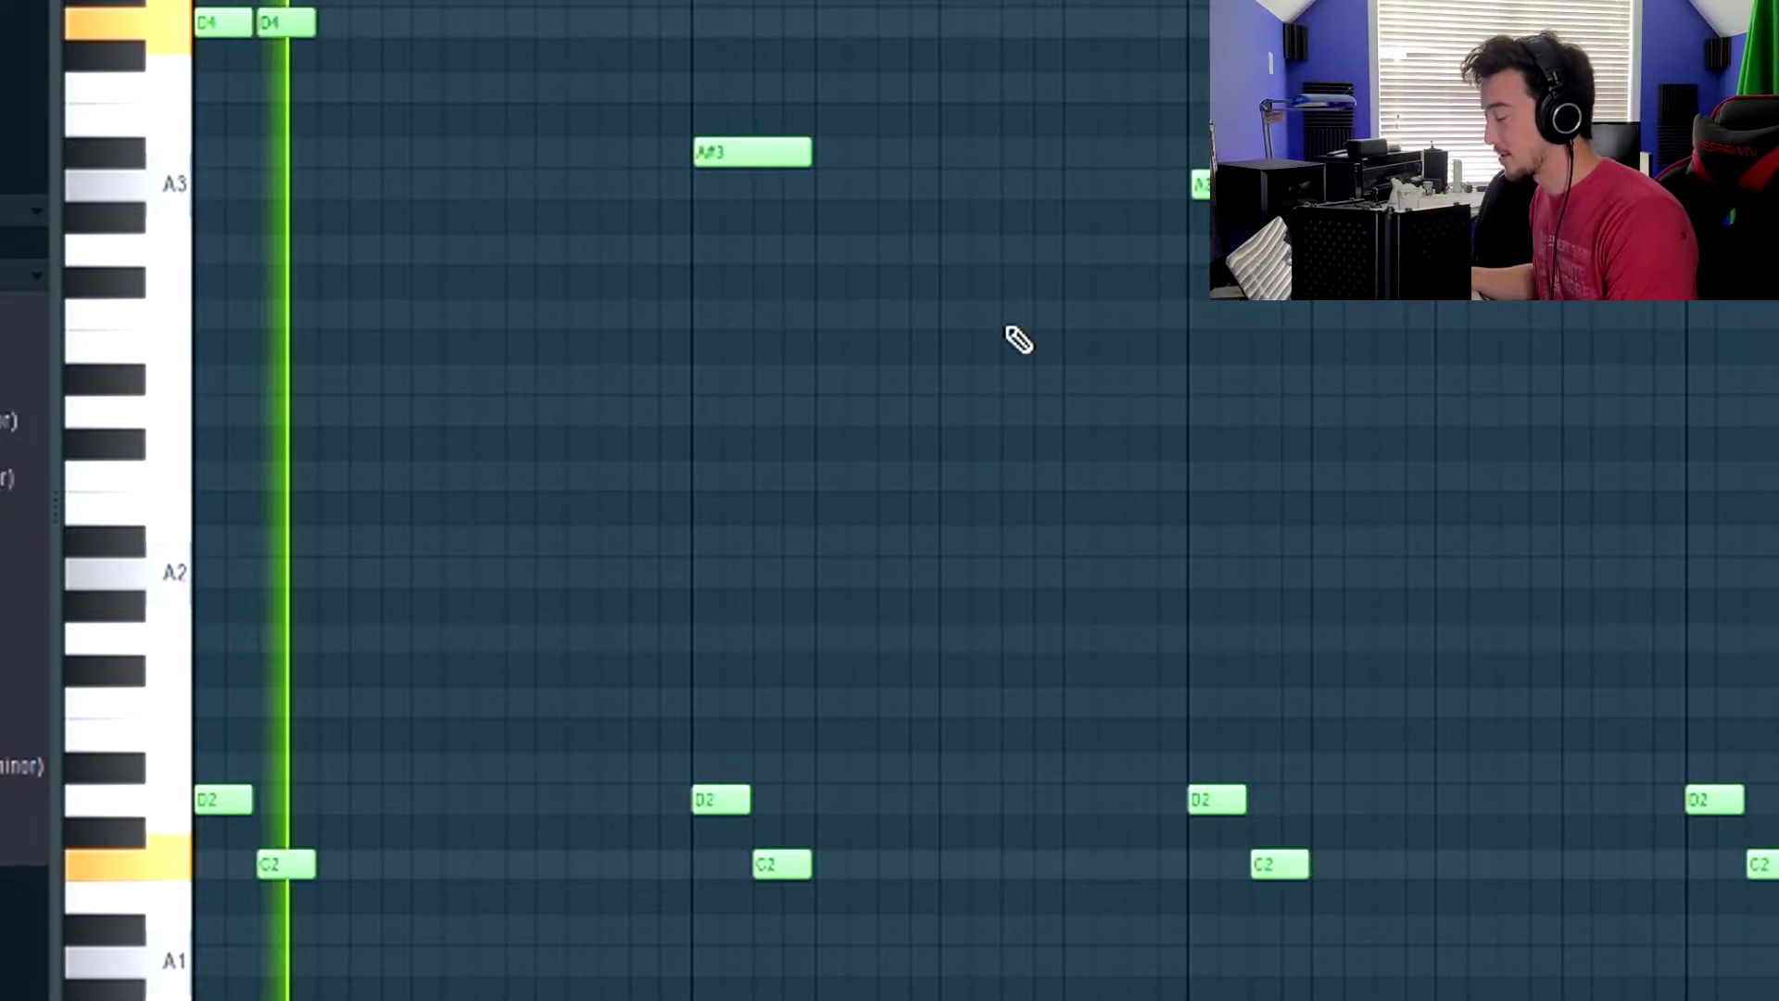
{"action": "scroll", "coordinate": [386, 326], "scroll_direction": "up", "scroll_amount": 3}
{"action": "scroll", "coordinate": [386, 325], "scroll_direction": "down", "scroll_amount": 5}
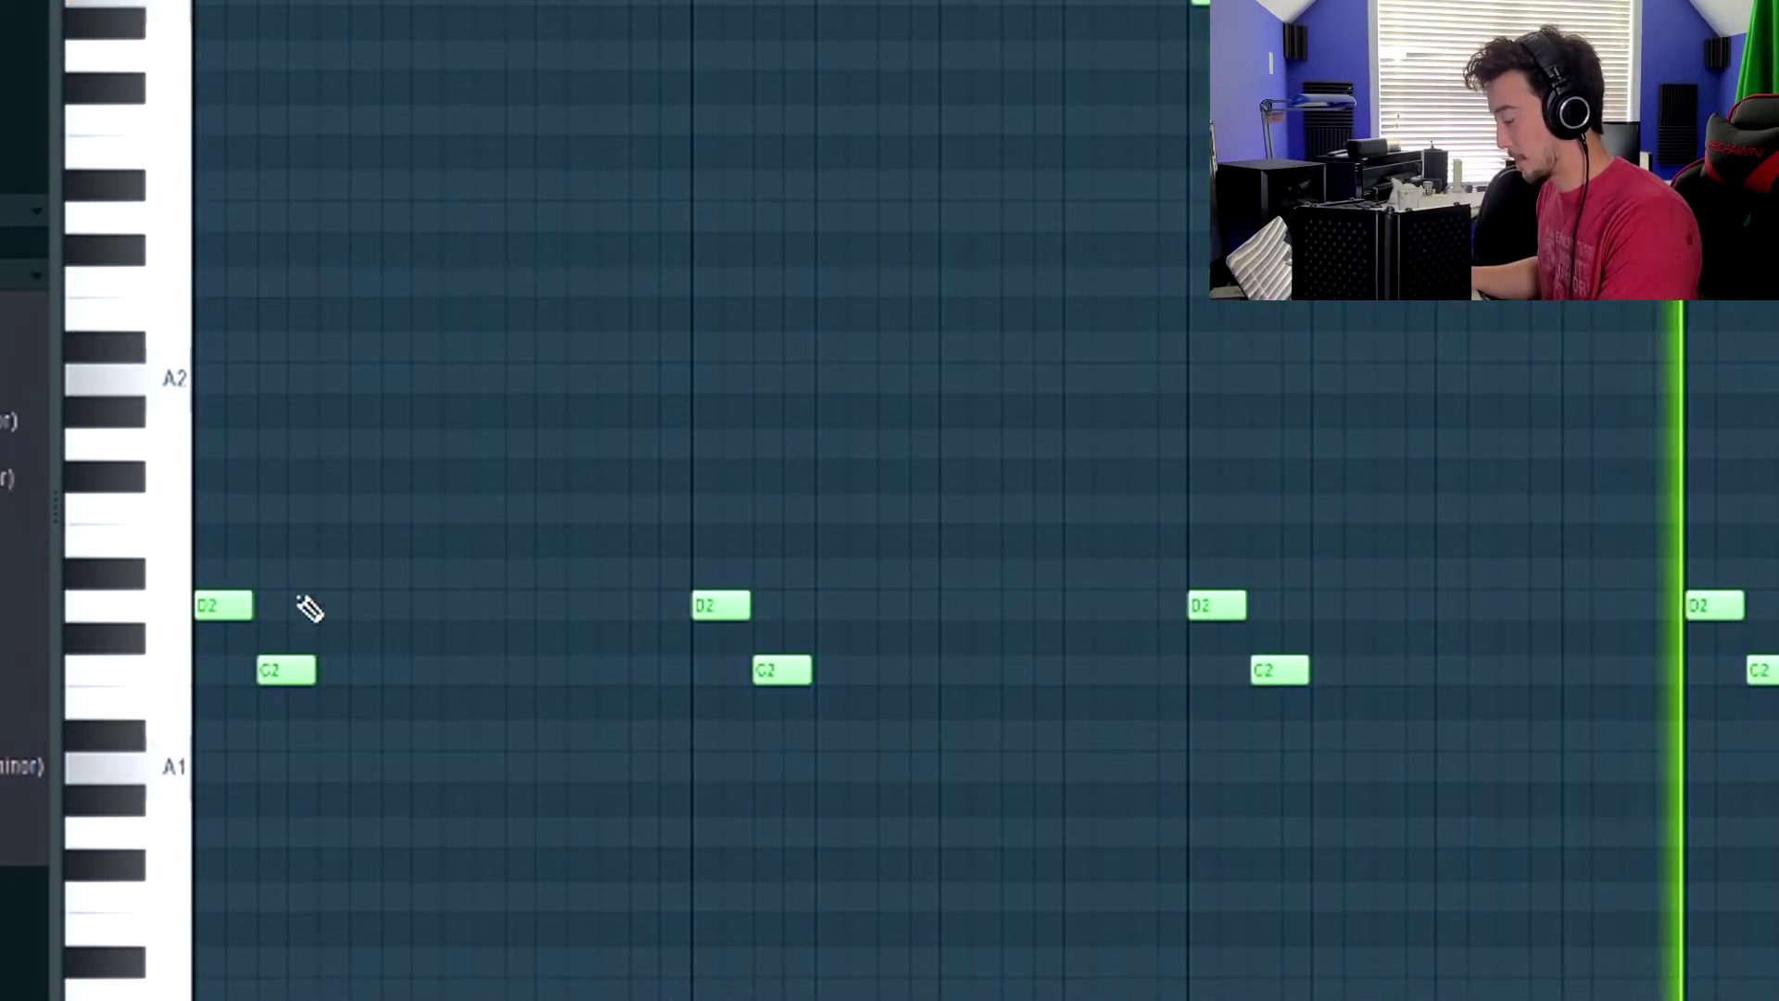
{"action": "left_click_drag", "start_coordinate": [238, 636], "coordinate": [1513, 537]}
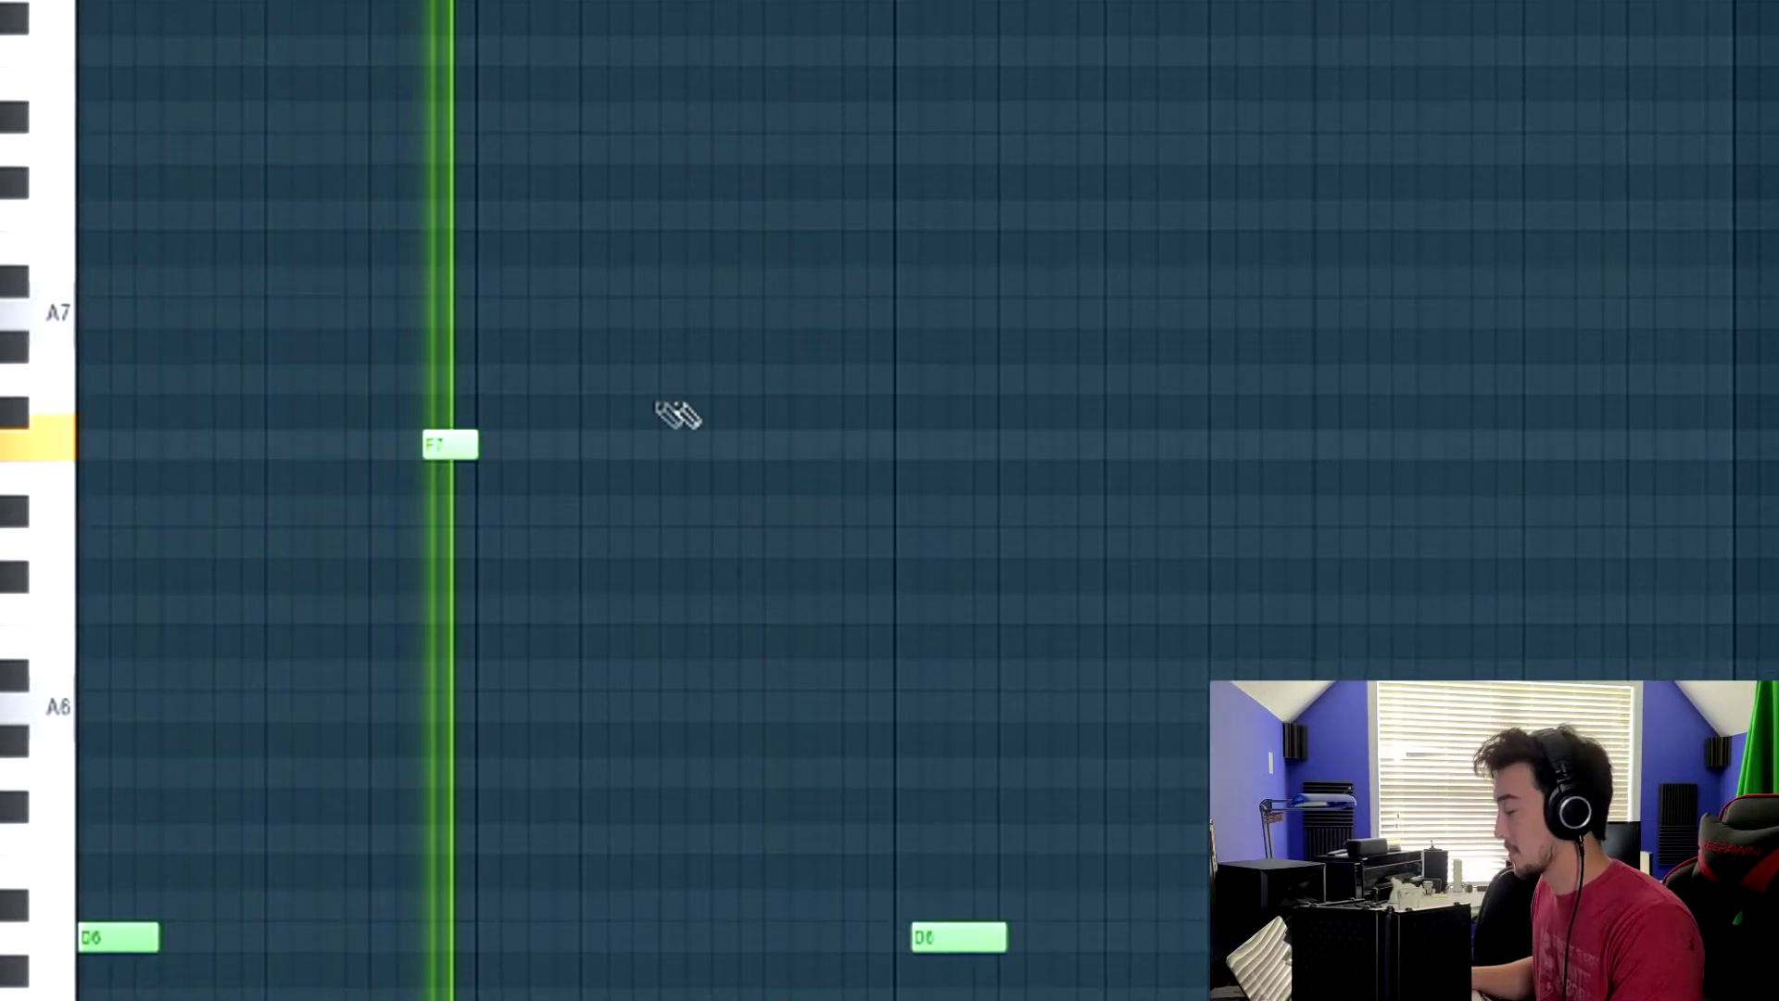
- Add F7 hits near the ends of bars two and three, and place F#7 hits halfway through bars one and three
{"action": "left_click", "coordinate": [799, 452]}
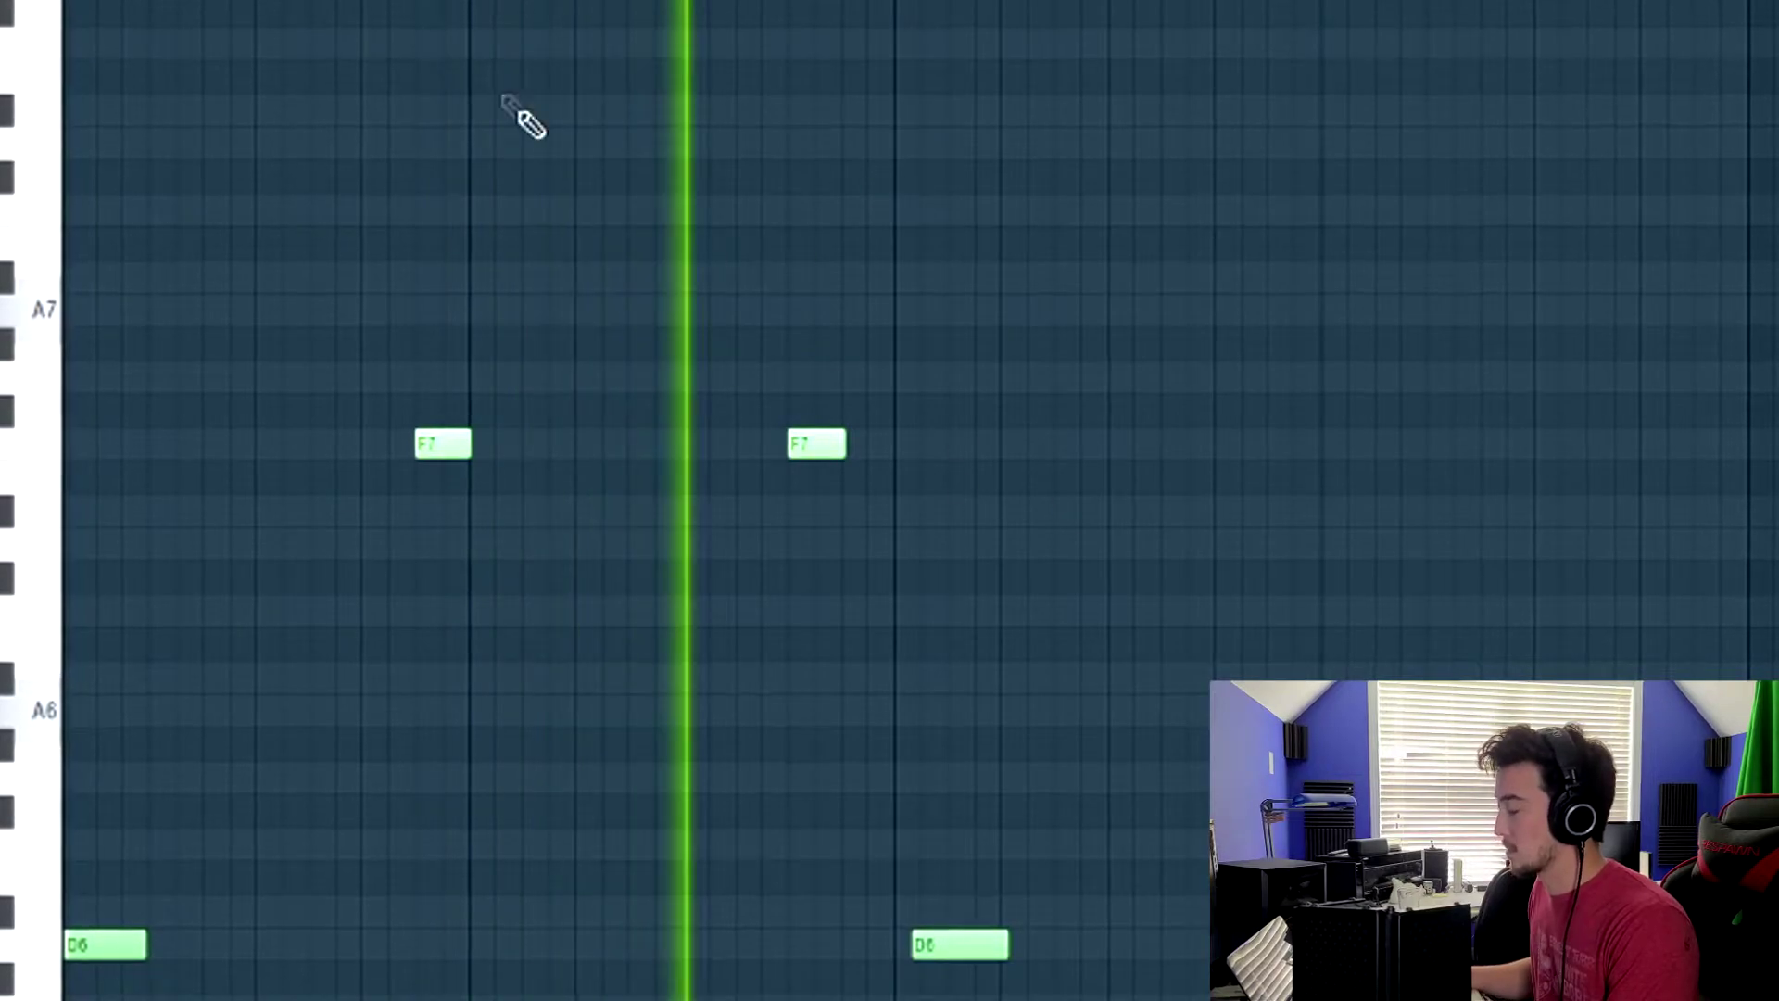
{"action": "left_click", "coordinate": [1283, 447]}
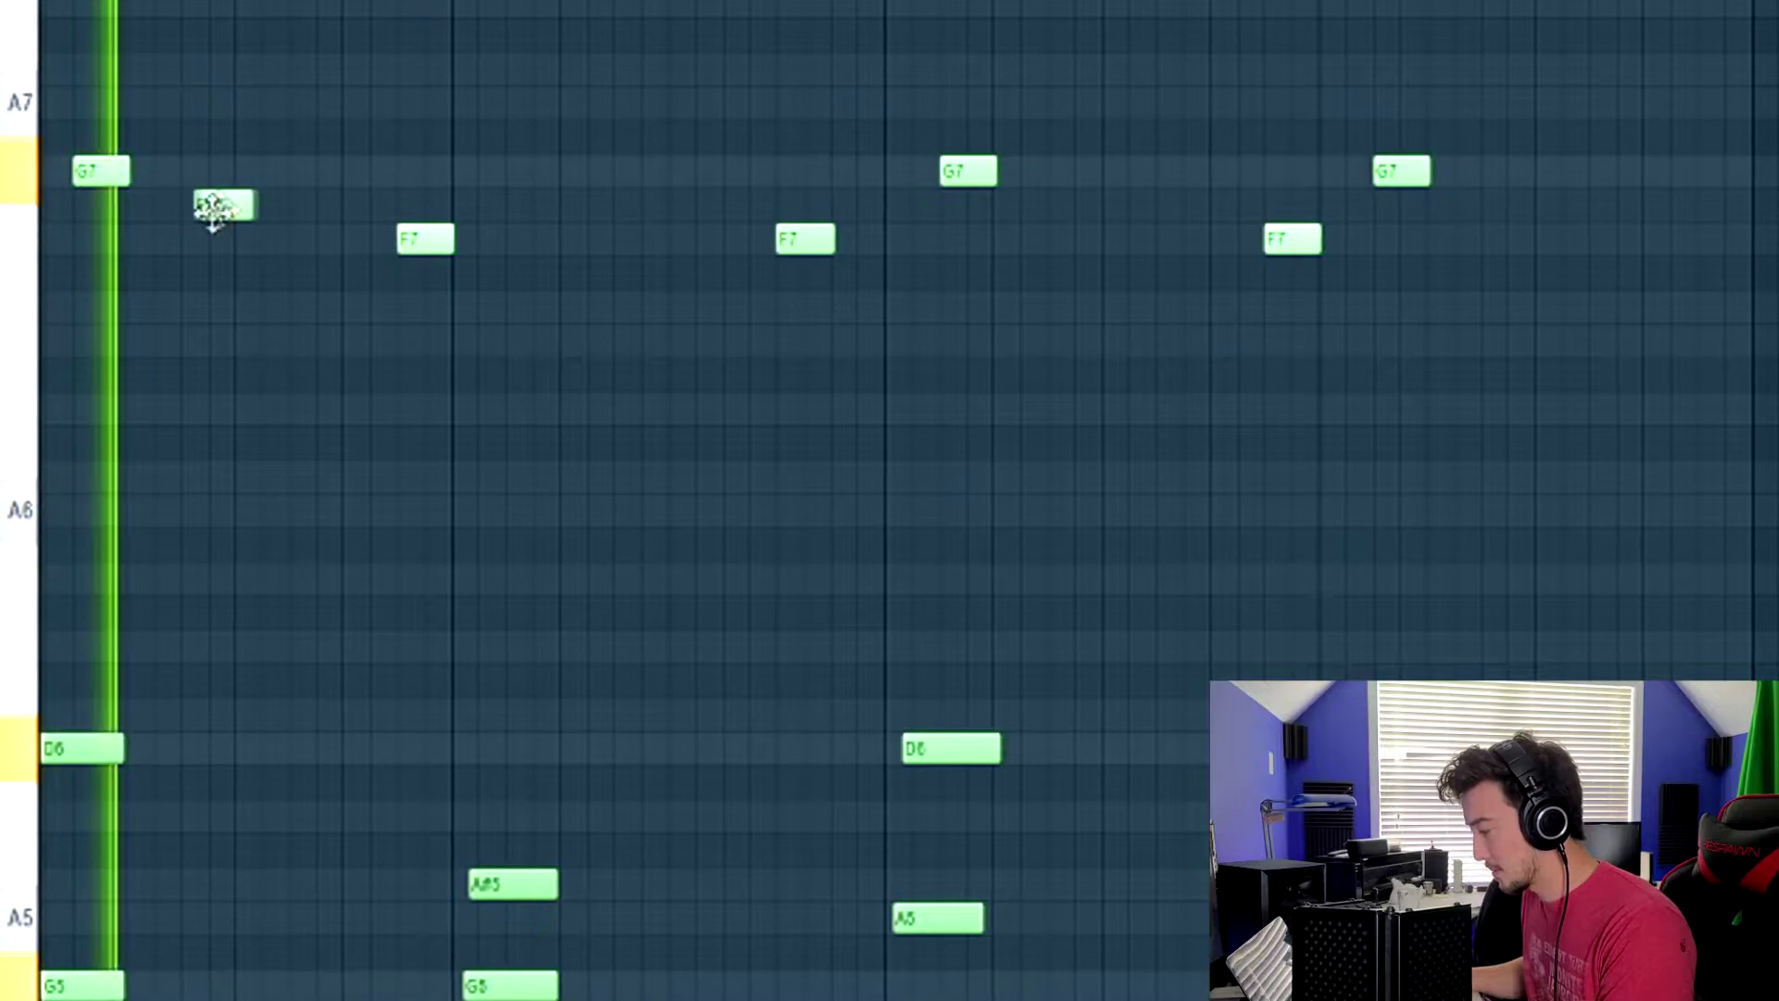
{"action": "left_click_drag", "start_coordinate": [197, 219], "coordinate": [253, 220]}
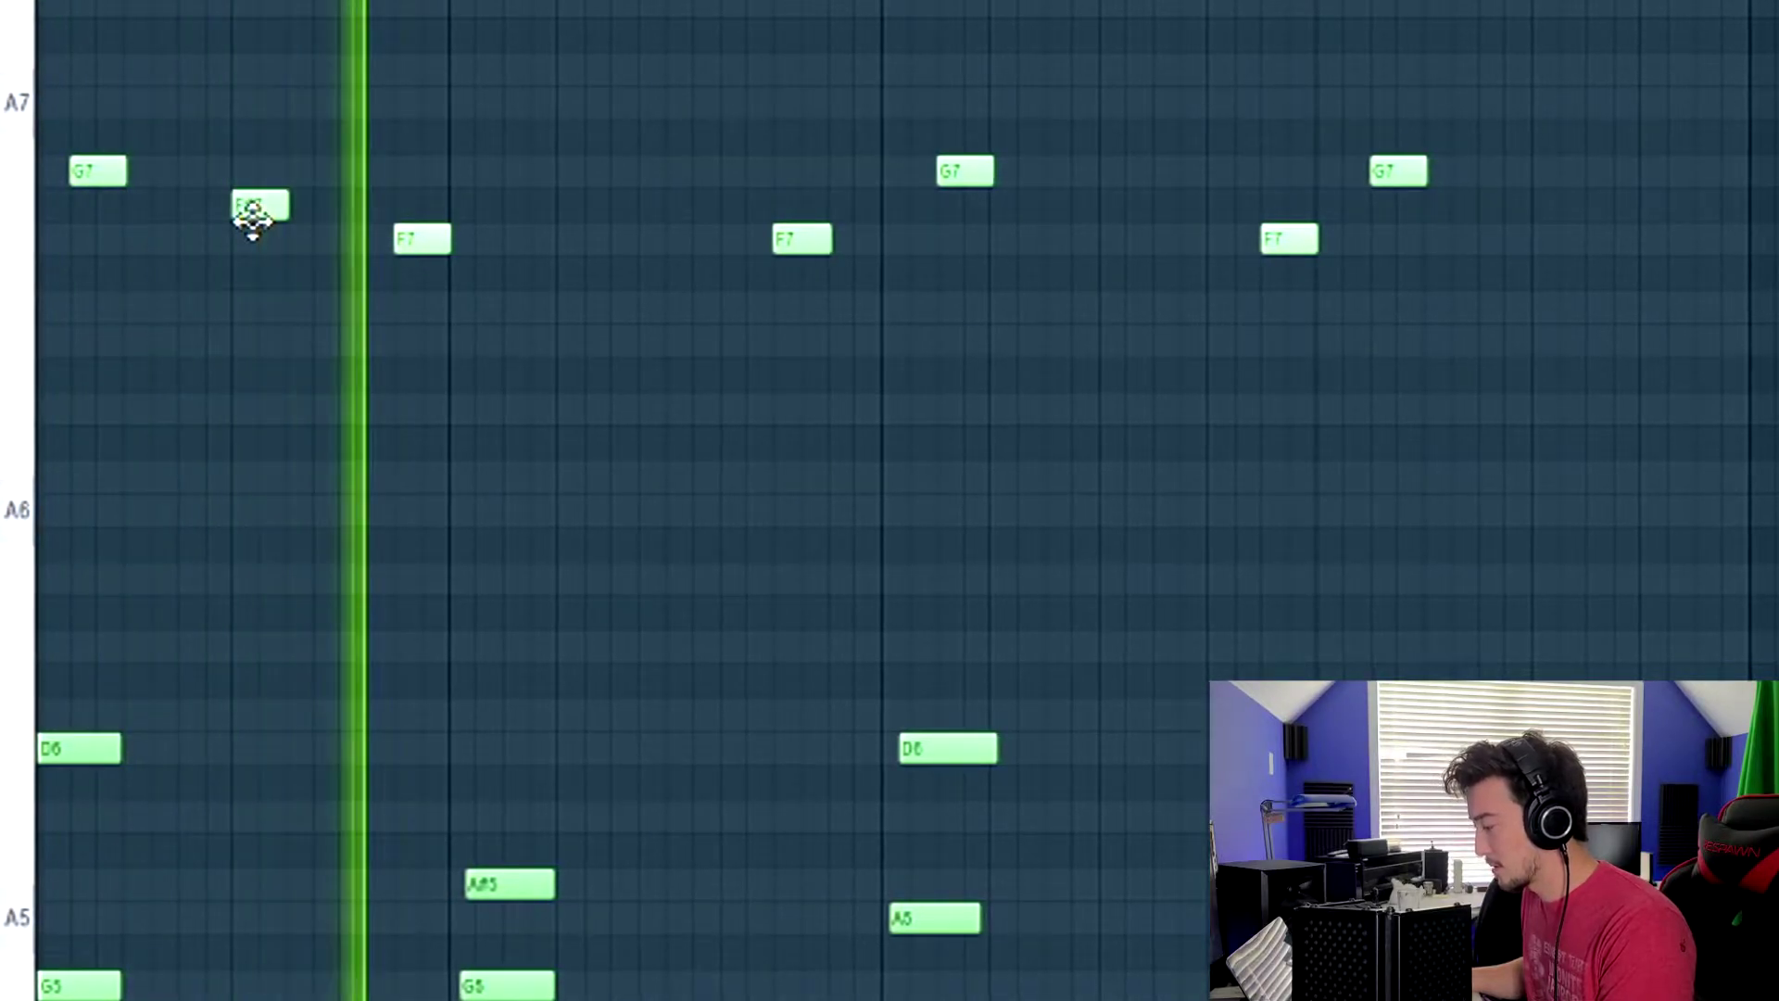
{"action": "left_click", "coordinate": [676, 212]}
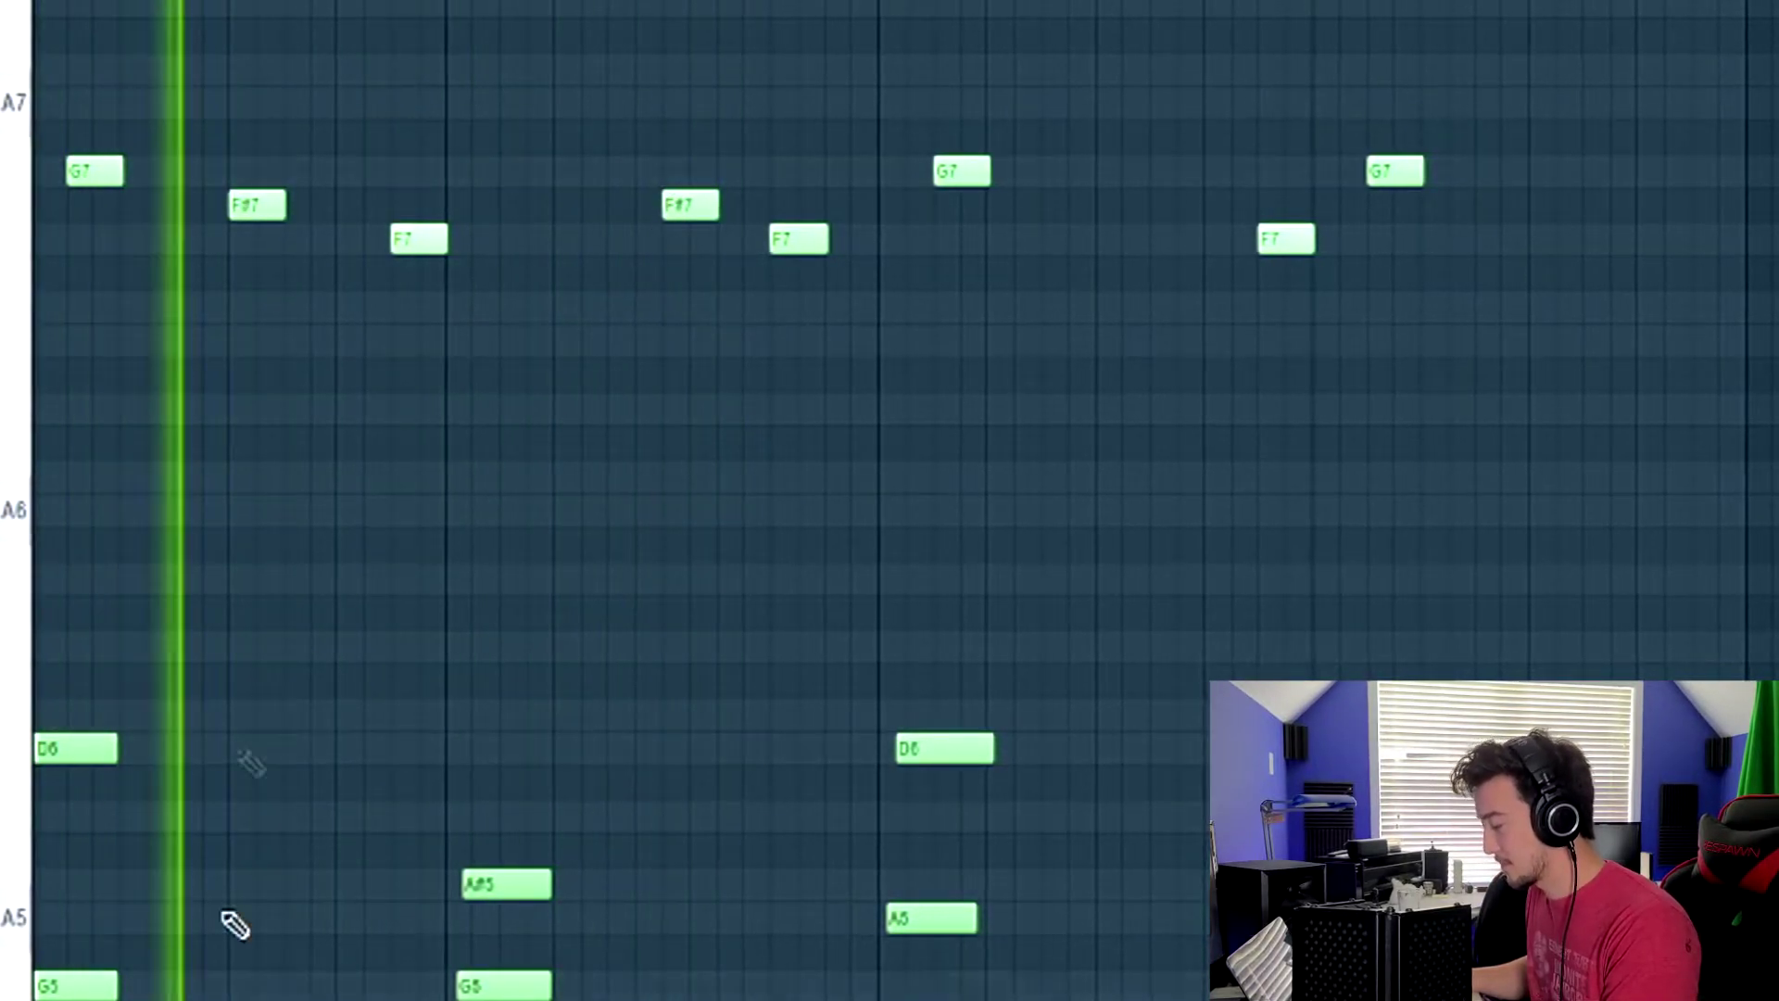
{"action": "right_click", "coordinate": [680, 207]}
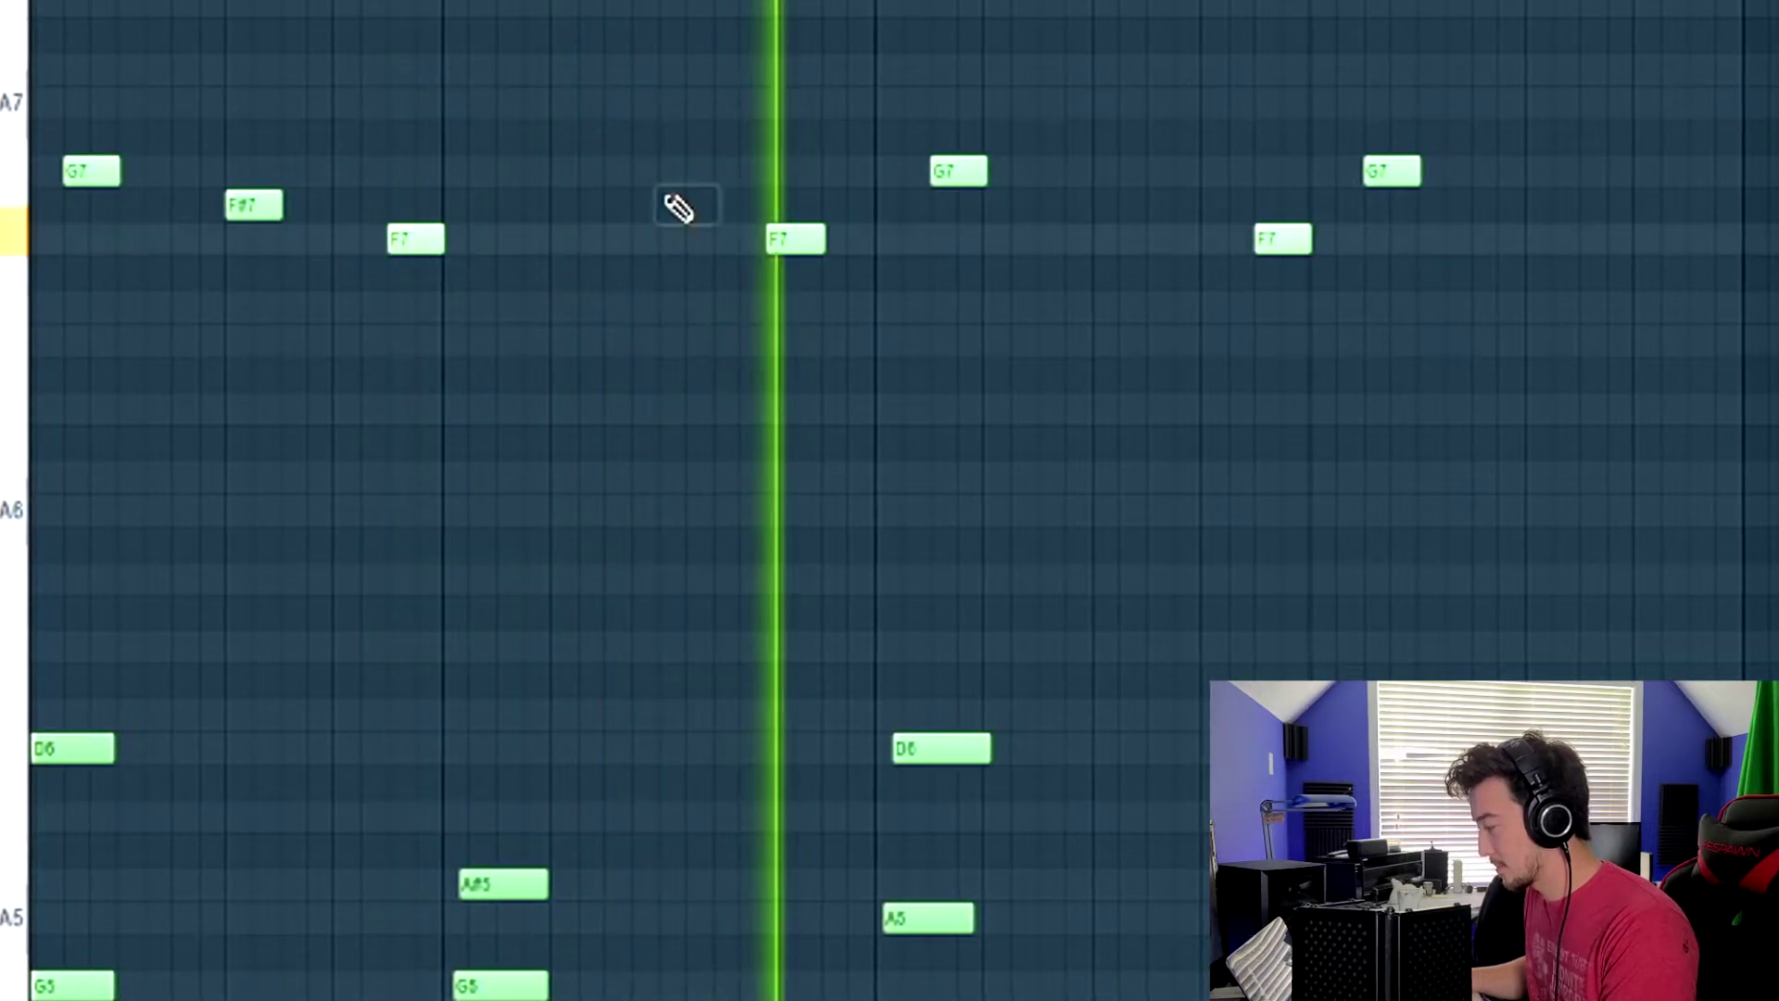
{"action": "left_click", "coordinate": [1095, 206]}
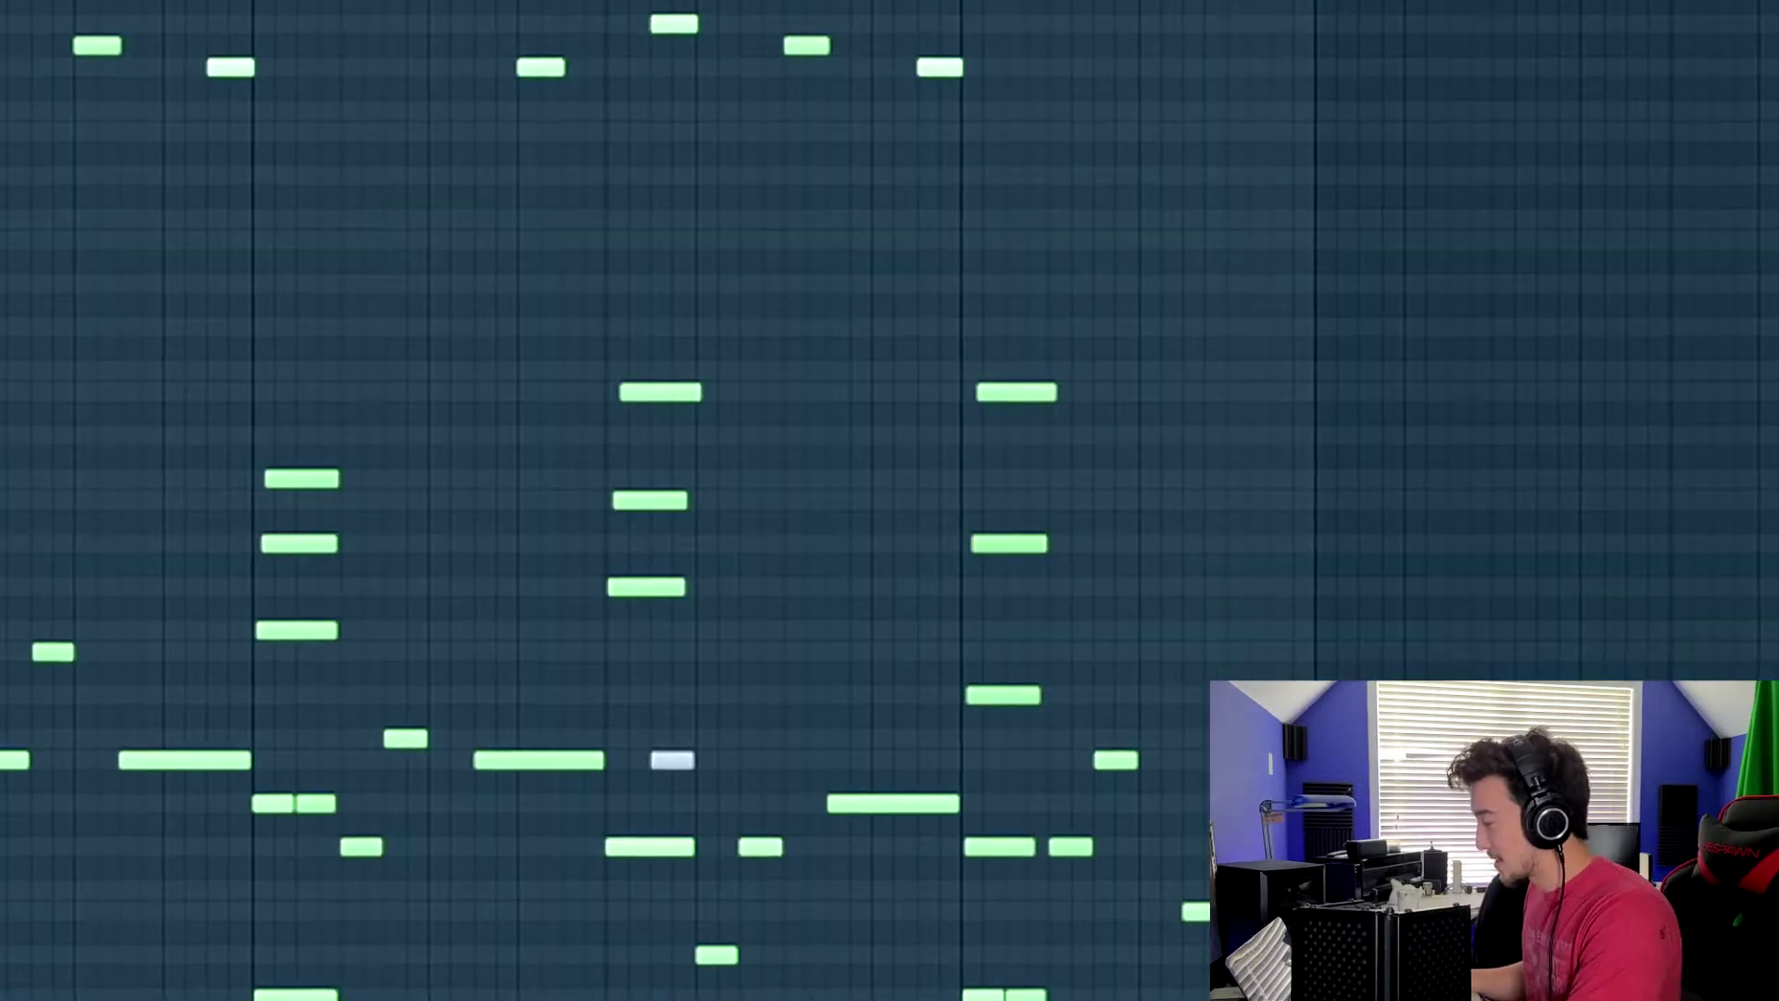
- Open the Ample Guitar M instrument, enable its Double effect and adjust the doubling amount by ear
{"action": "key", "text": "F6"}
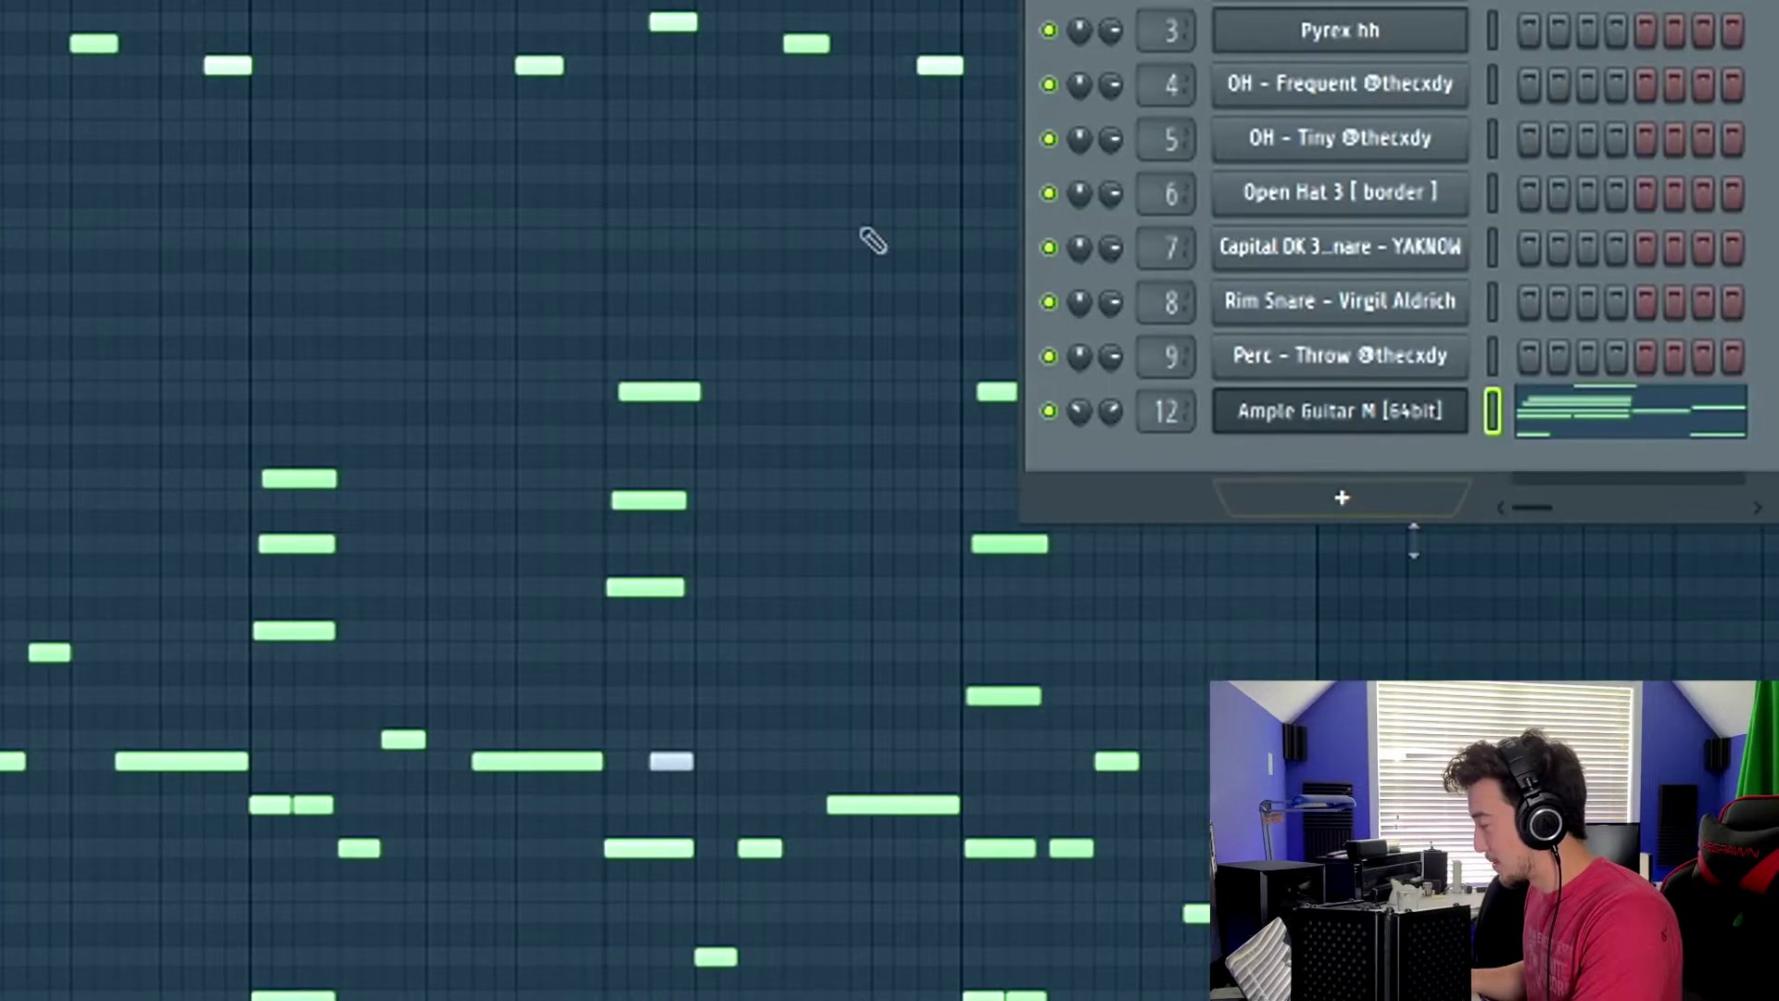
{"action": "left_click", "coordinate": [1344, 409]}
{"action": "left_click_drag", "start_coordinate": [1103, 2], "coordinate": [644, 2]}
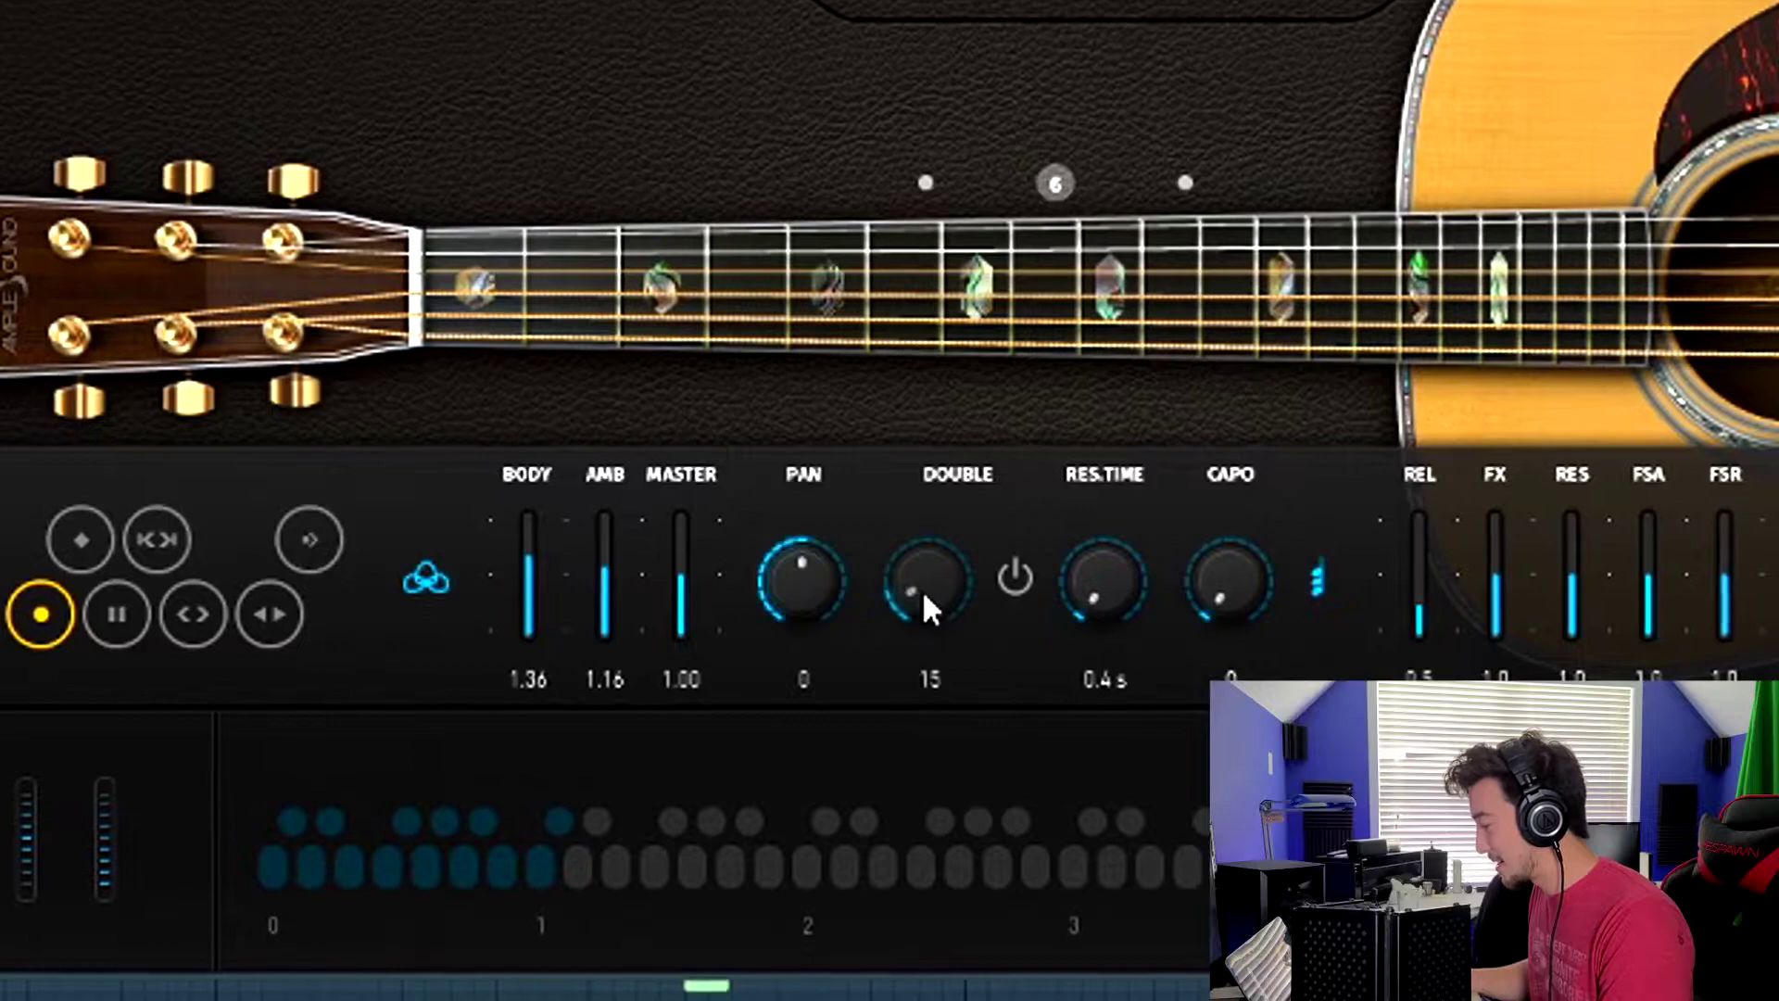
{"action": "left_click_drag", "start_coordinate": [931, 577], "coordinate": [945, 525]}
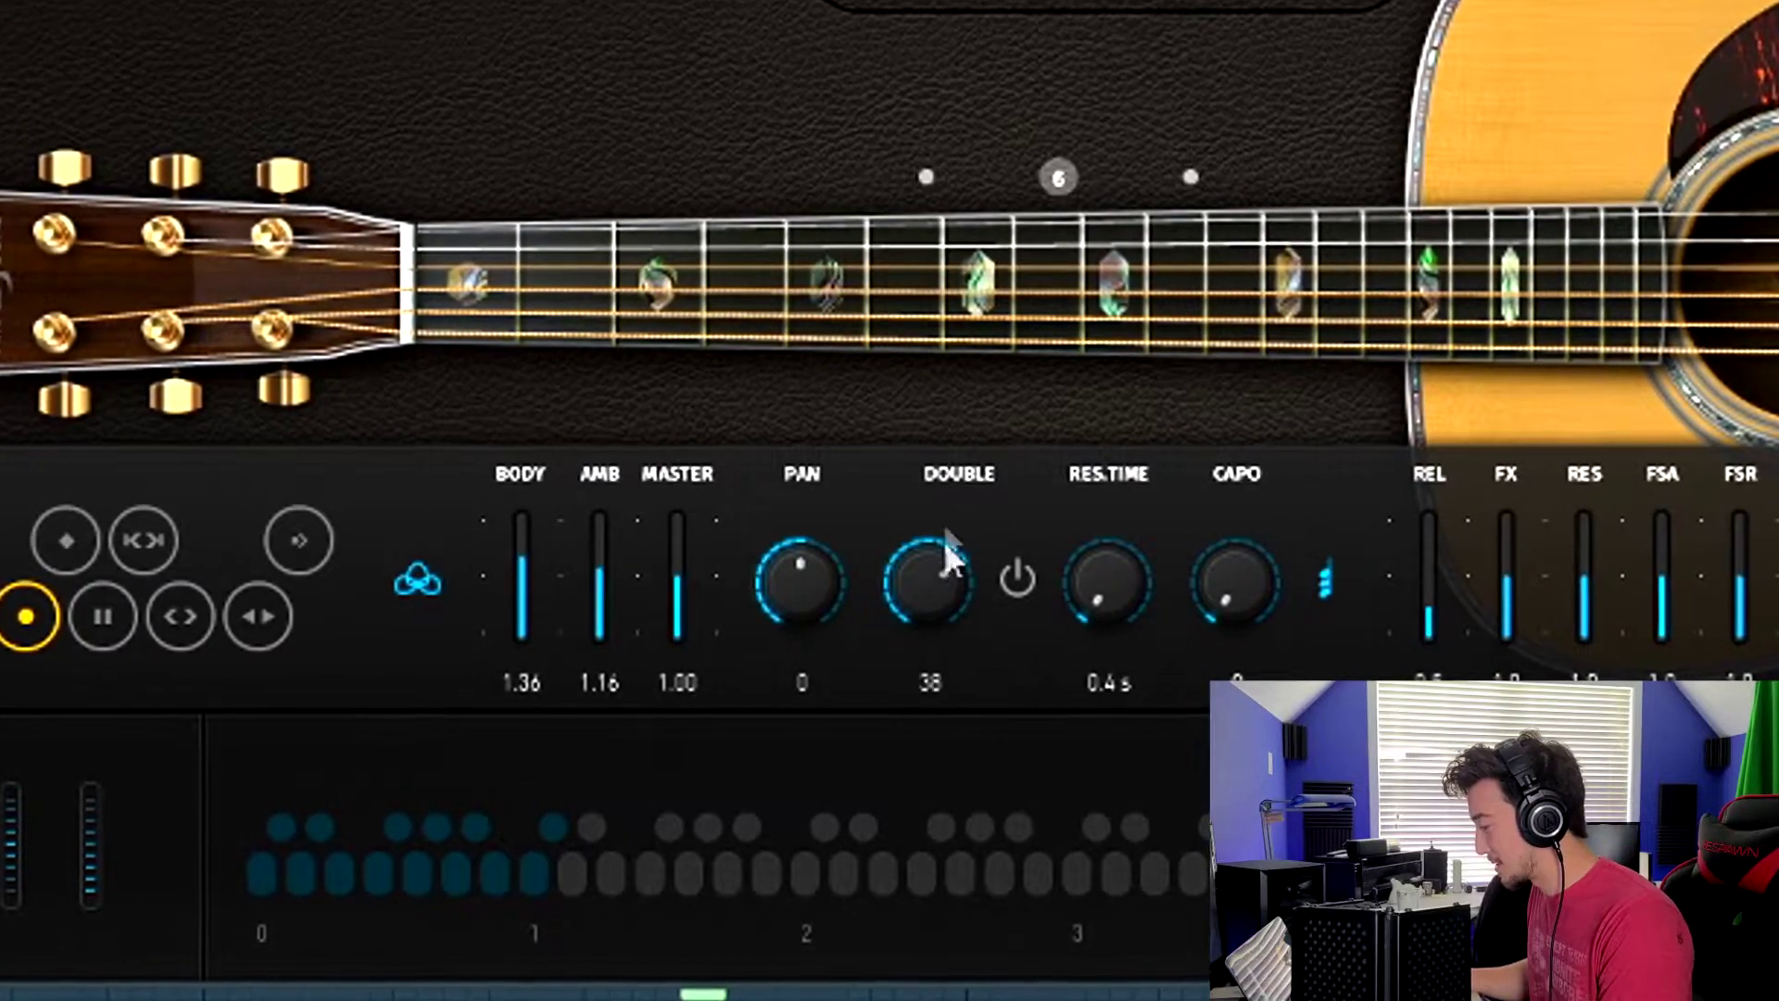
{"action": "left_click", "coordinate": [1023, 585]}
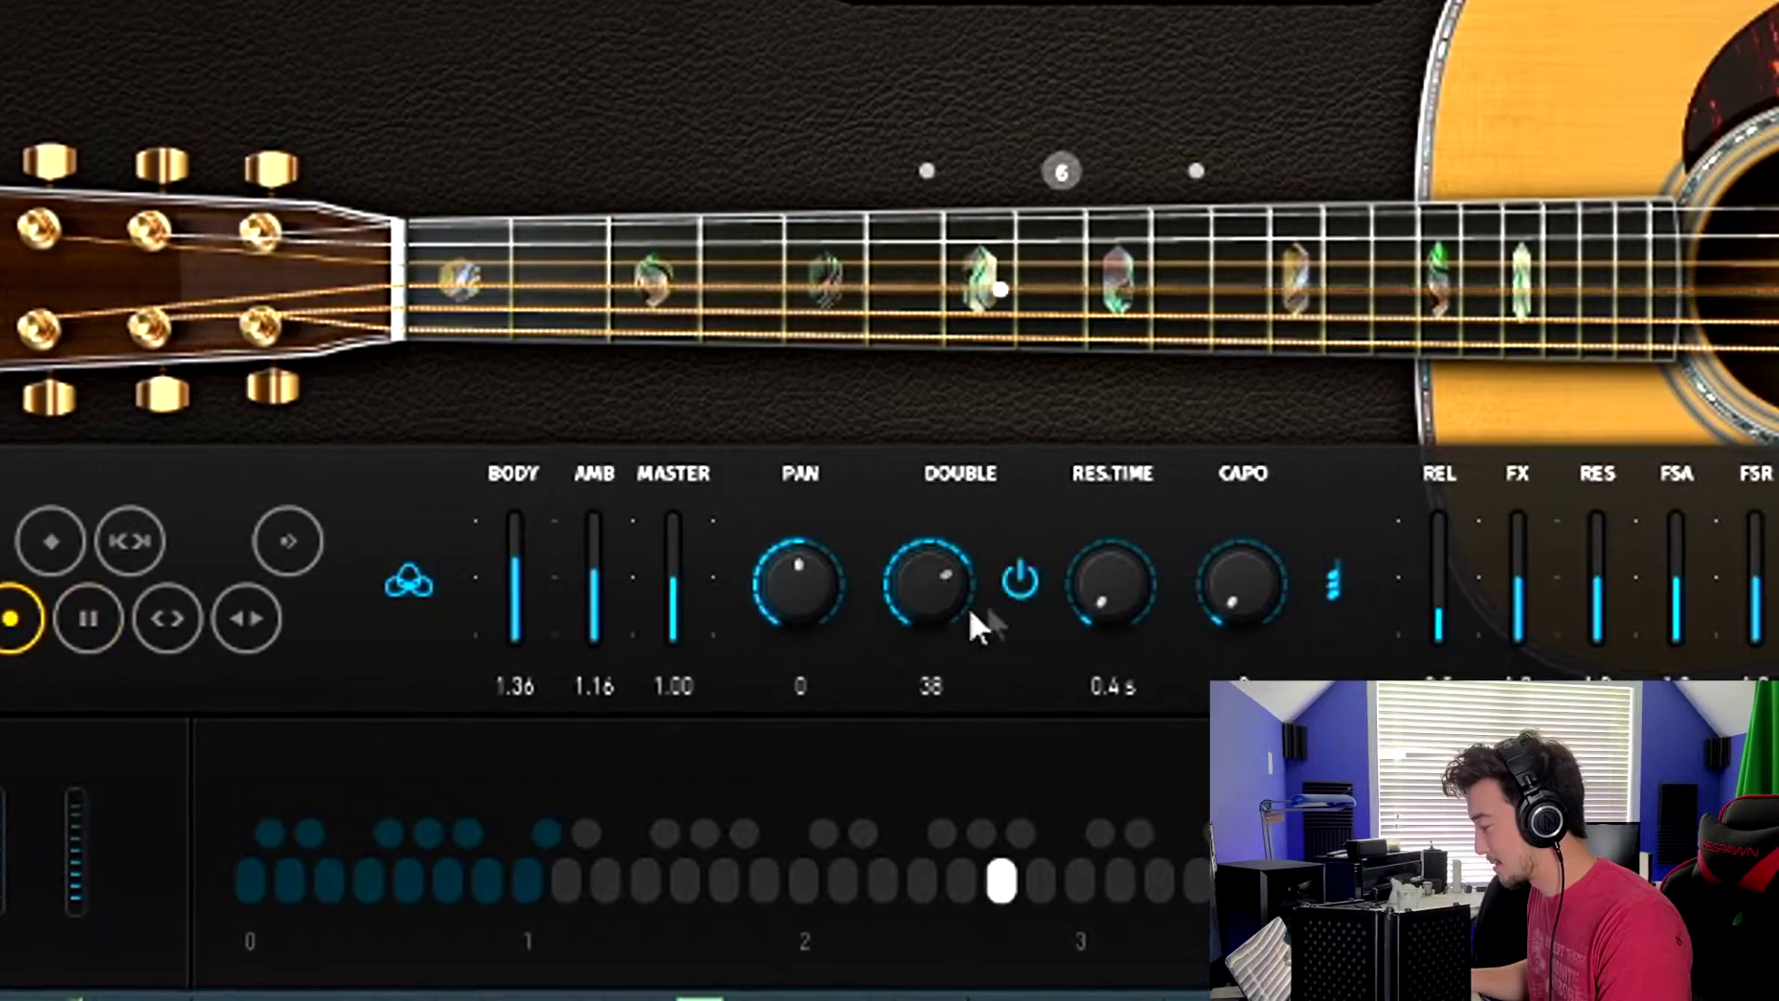
{"action": "left_click_drag", "start_coordinate": [944, 594], "coordinate": [926, 667]}
{"action": "left_click_drag", "start_coordinate": [927, 595], "coordinate": [931, 609]}
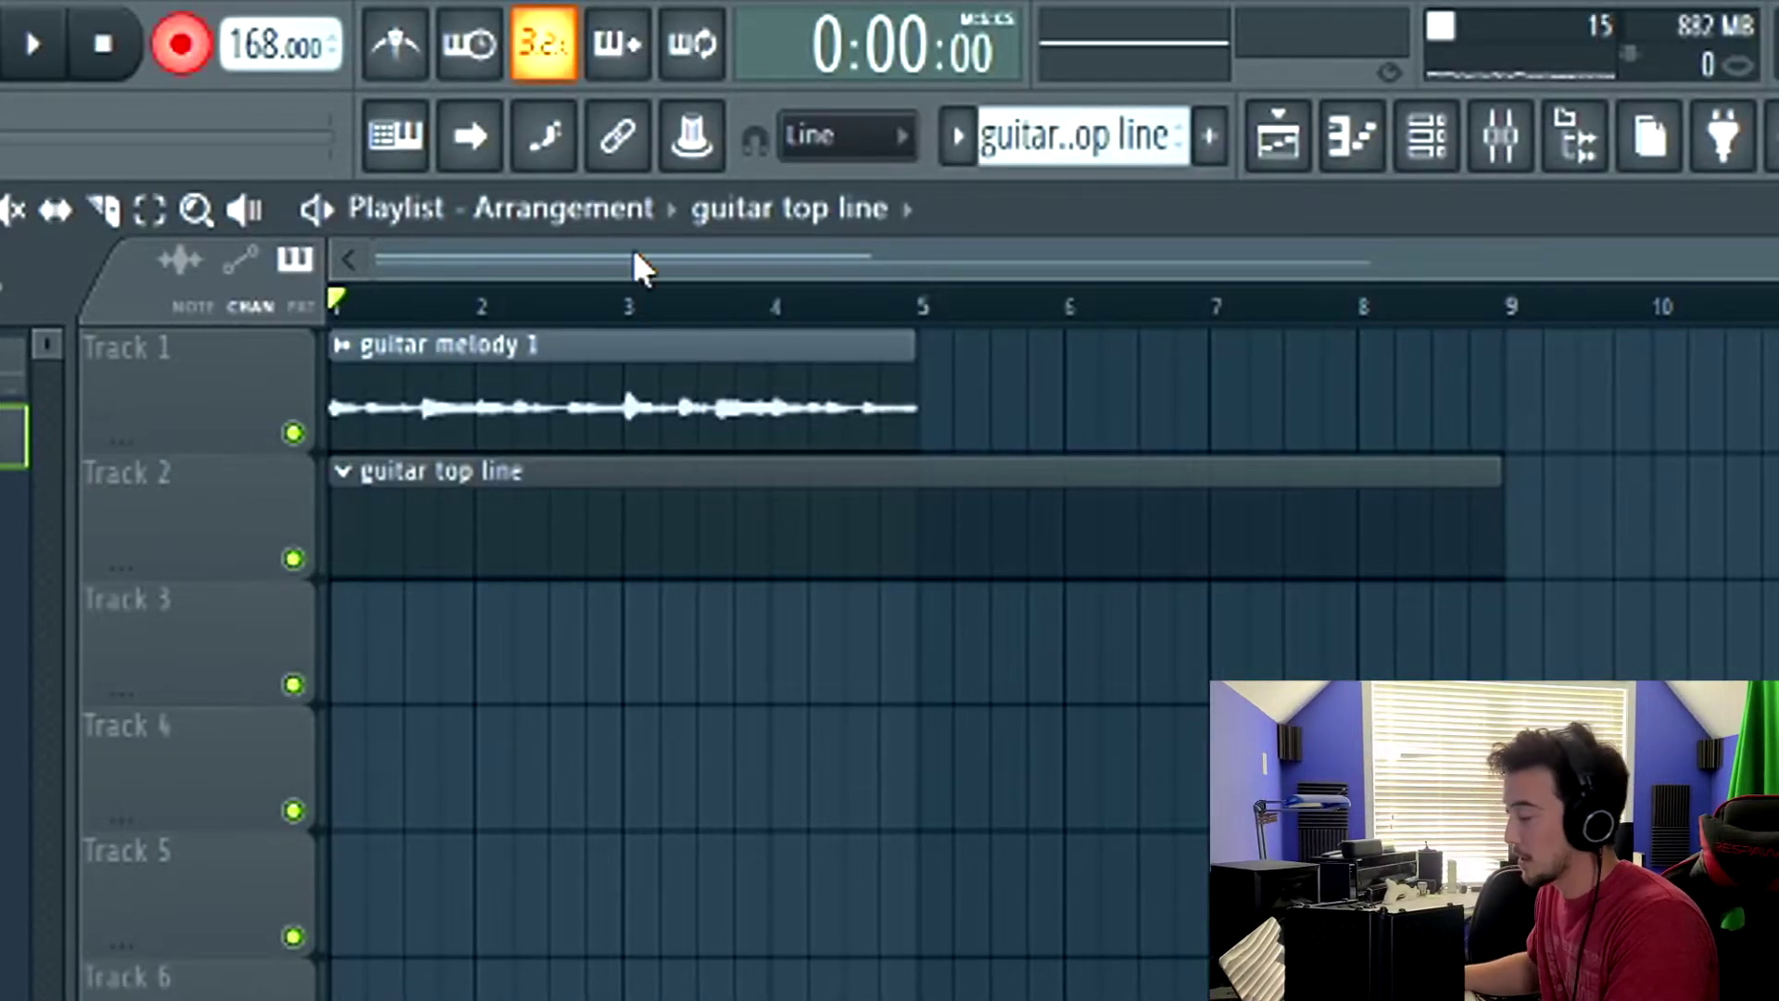
- Record a guitar top line into its pattern while guitar melody 1 plays
{"action": "key", "text": "space"}
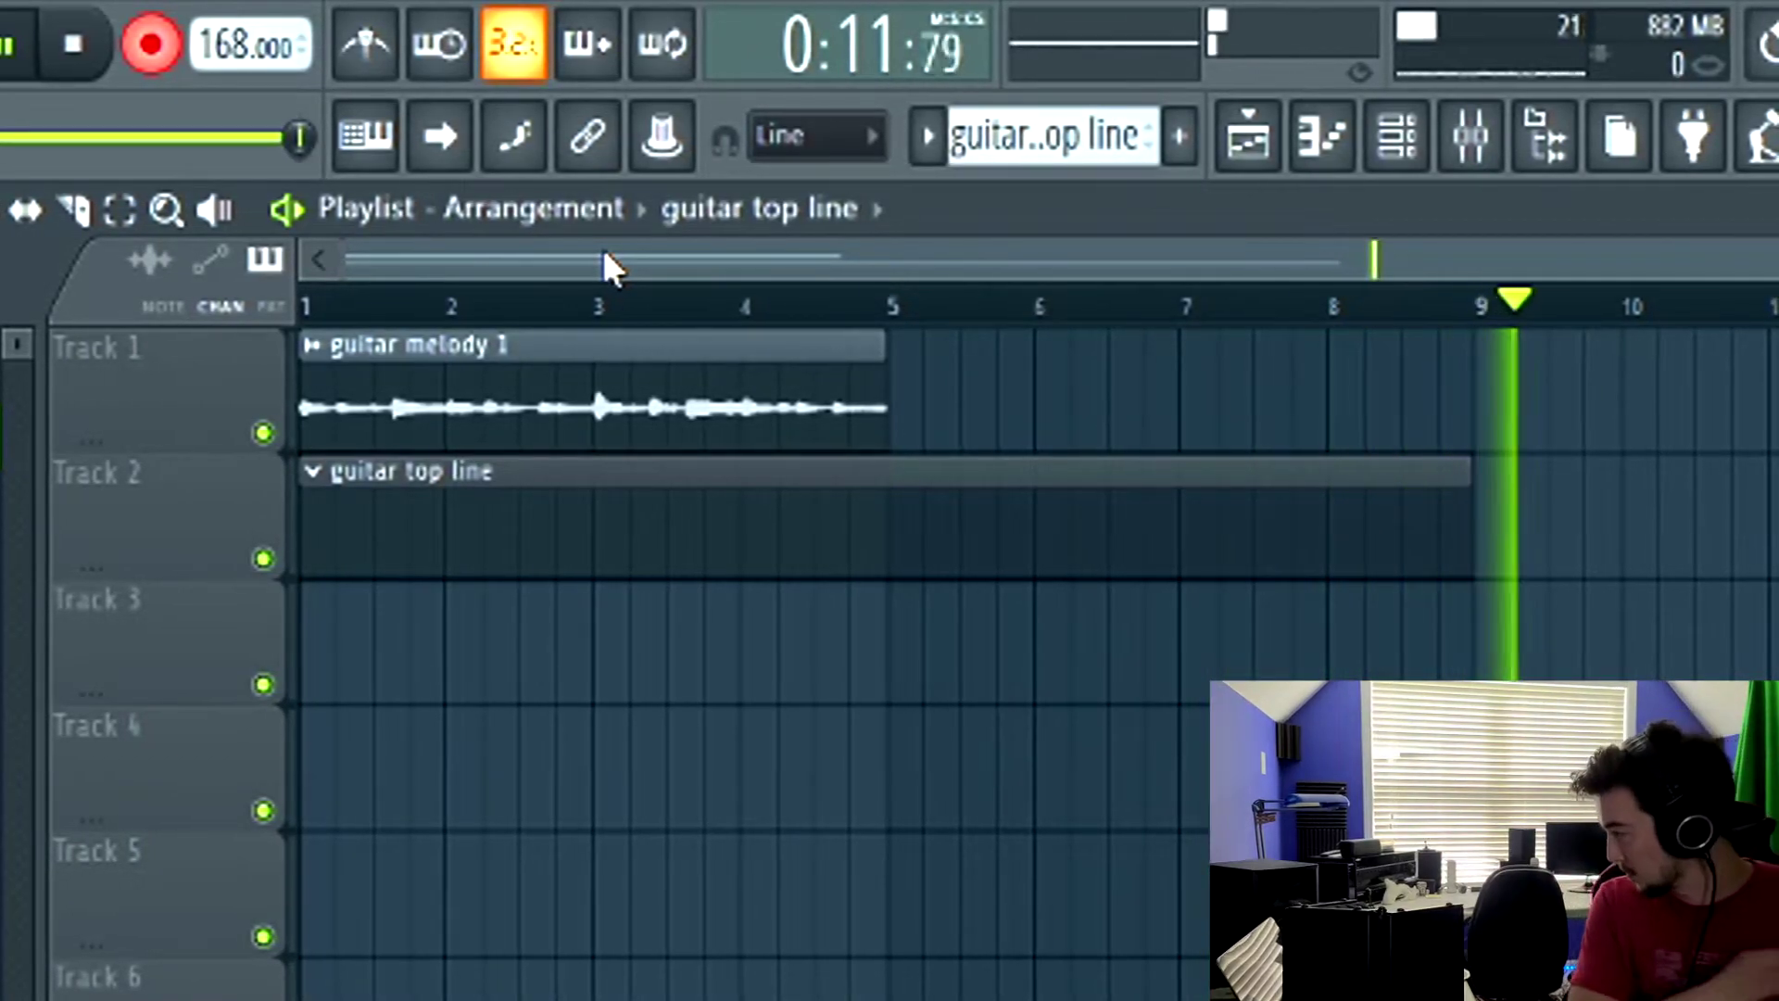
{"action": "key", "text": "space"}
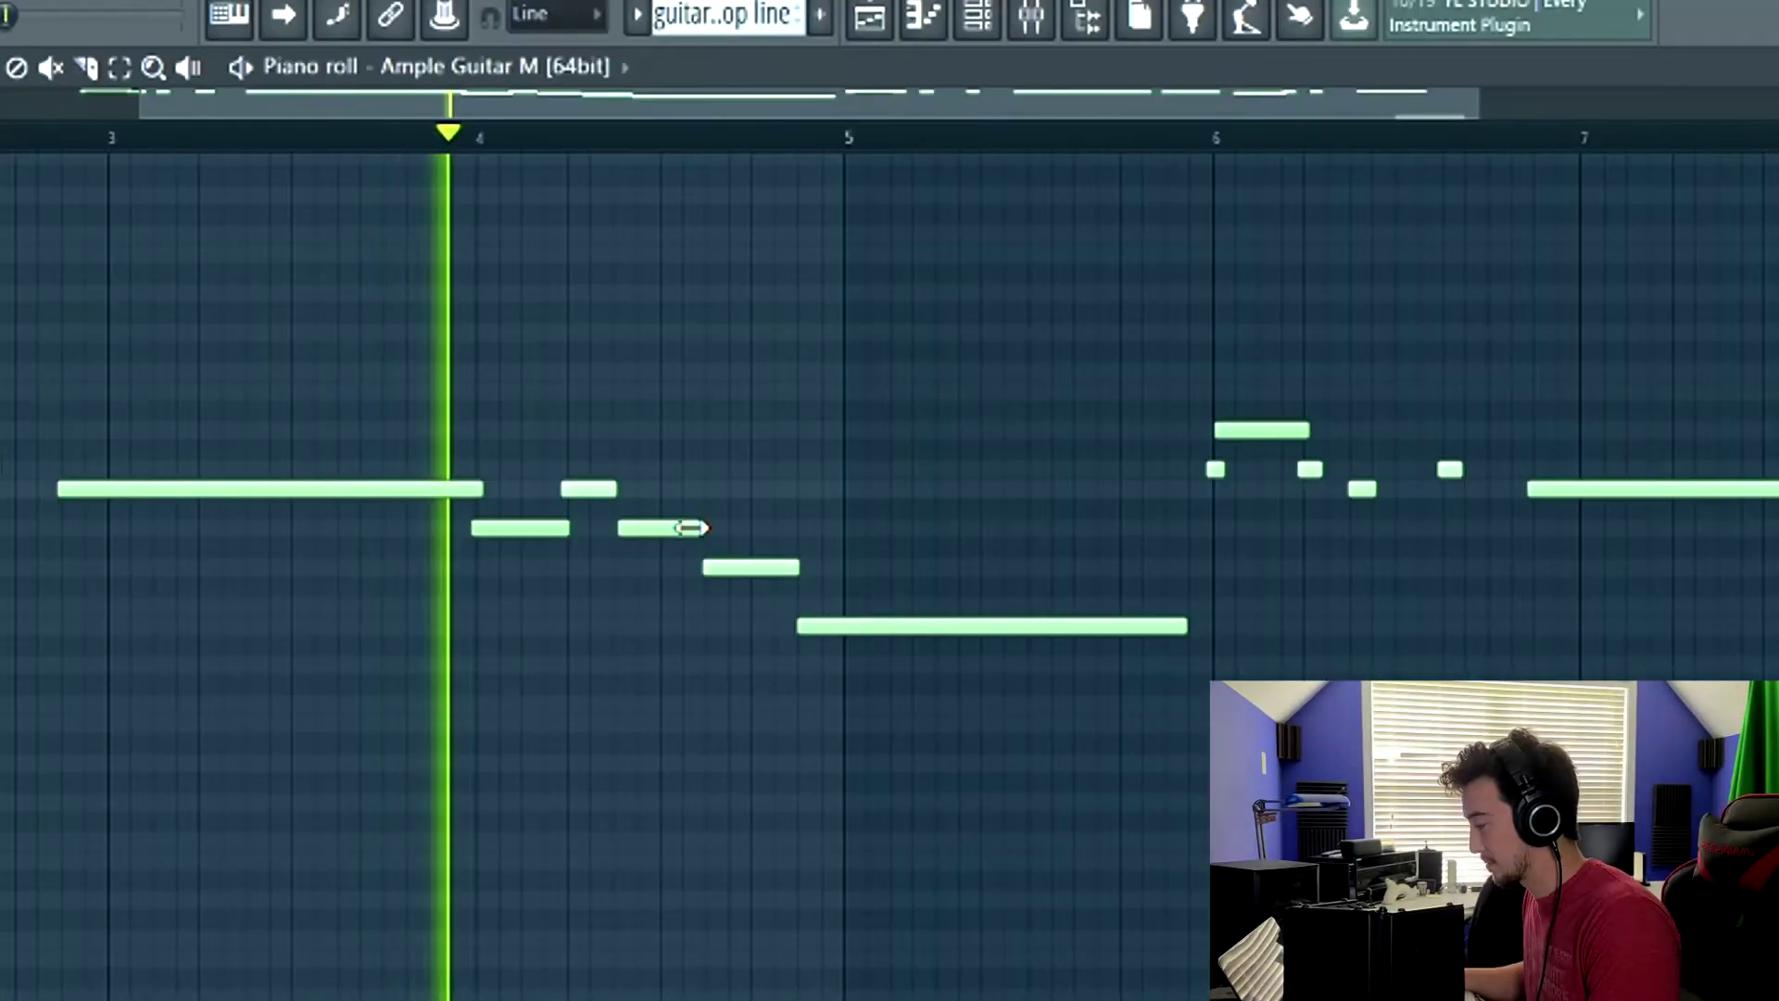
- Shorten the last two short notes of bar four in the recorded guitar top line
{"action": "left_click_drag", "start_coordinate": [653, 545], "coordinate": [641, 546]}
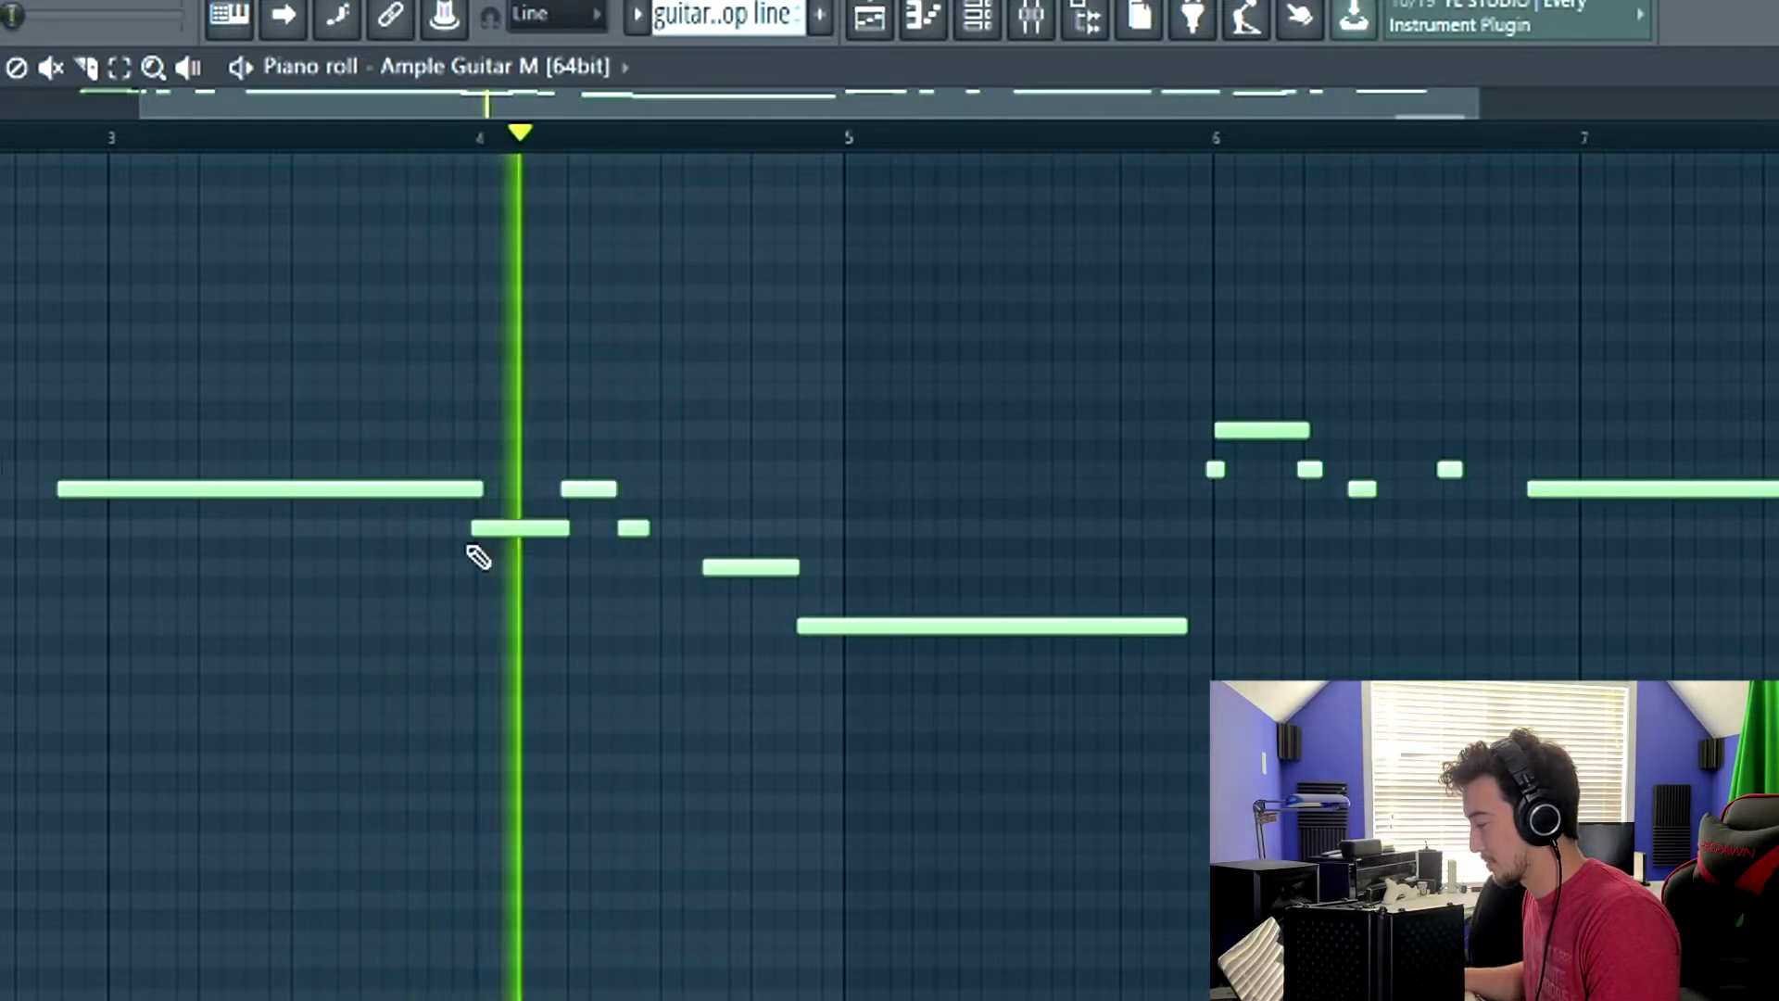
{"action": "left_click_drag", "start_coordinate": [796, 567], "coordinate": [747, 567]}
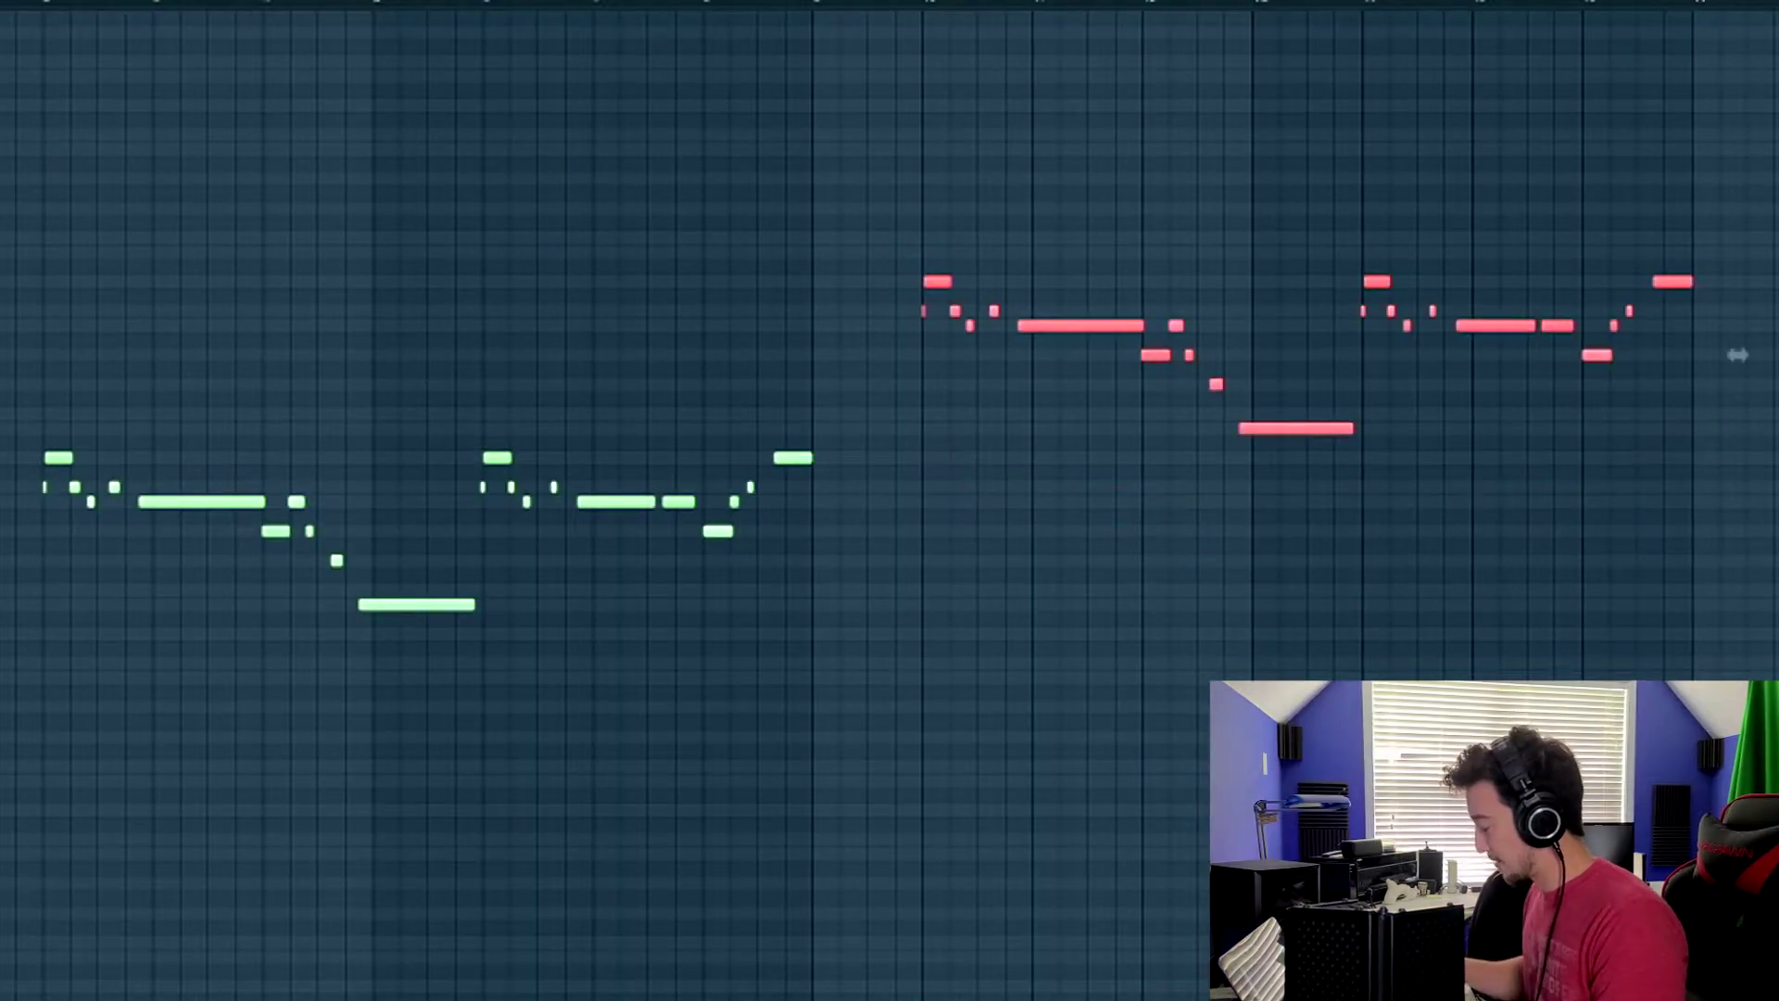
{"action": "scroll", "coordinate": [1539, 579], "scroll_direction": "up", "scroll_amount": 3}
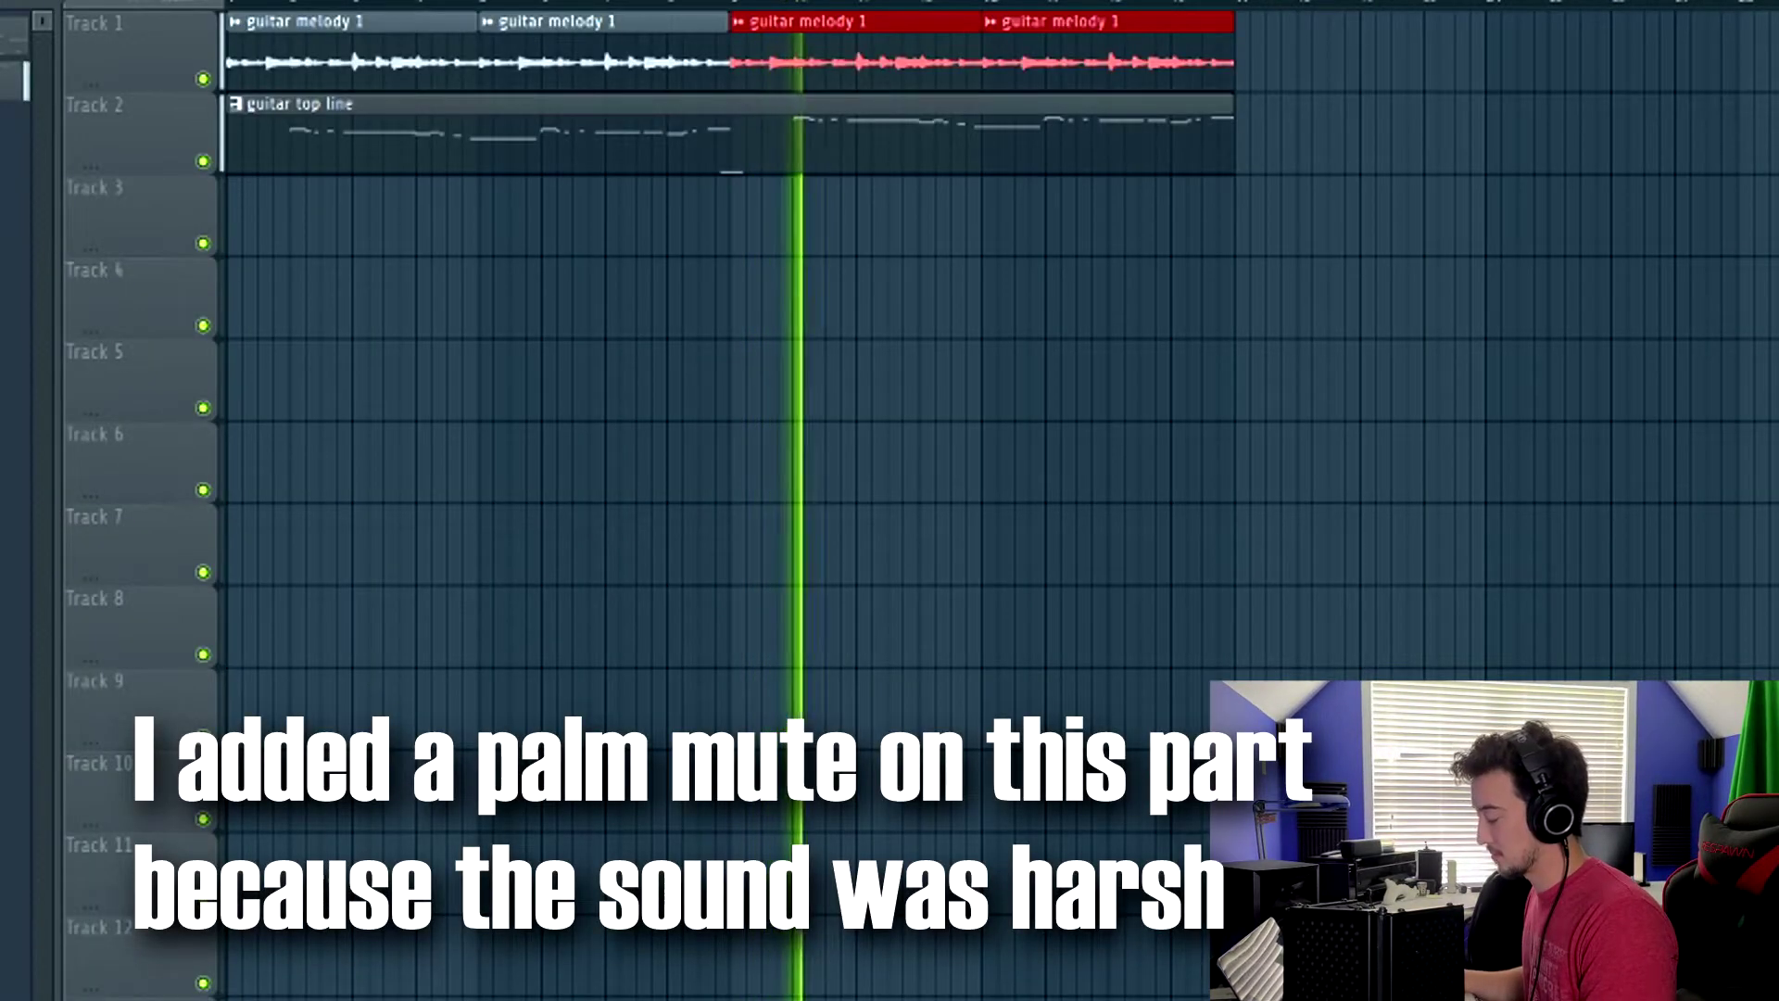
- Show the channel rack and move it clear of the playlist clips
{"action": "key", "text": "F6"}
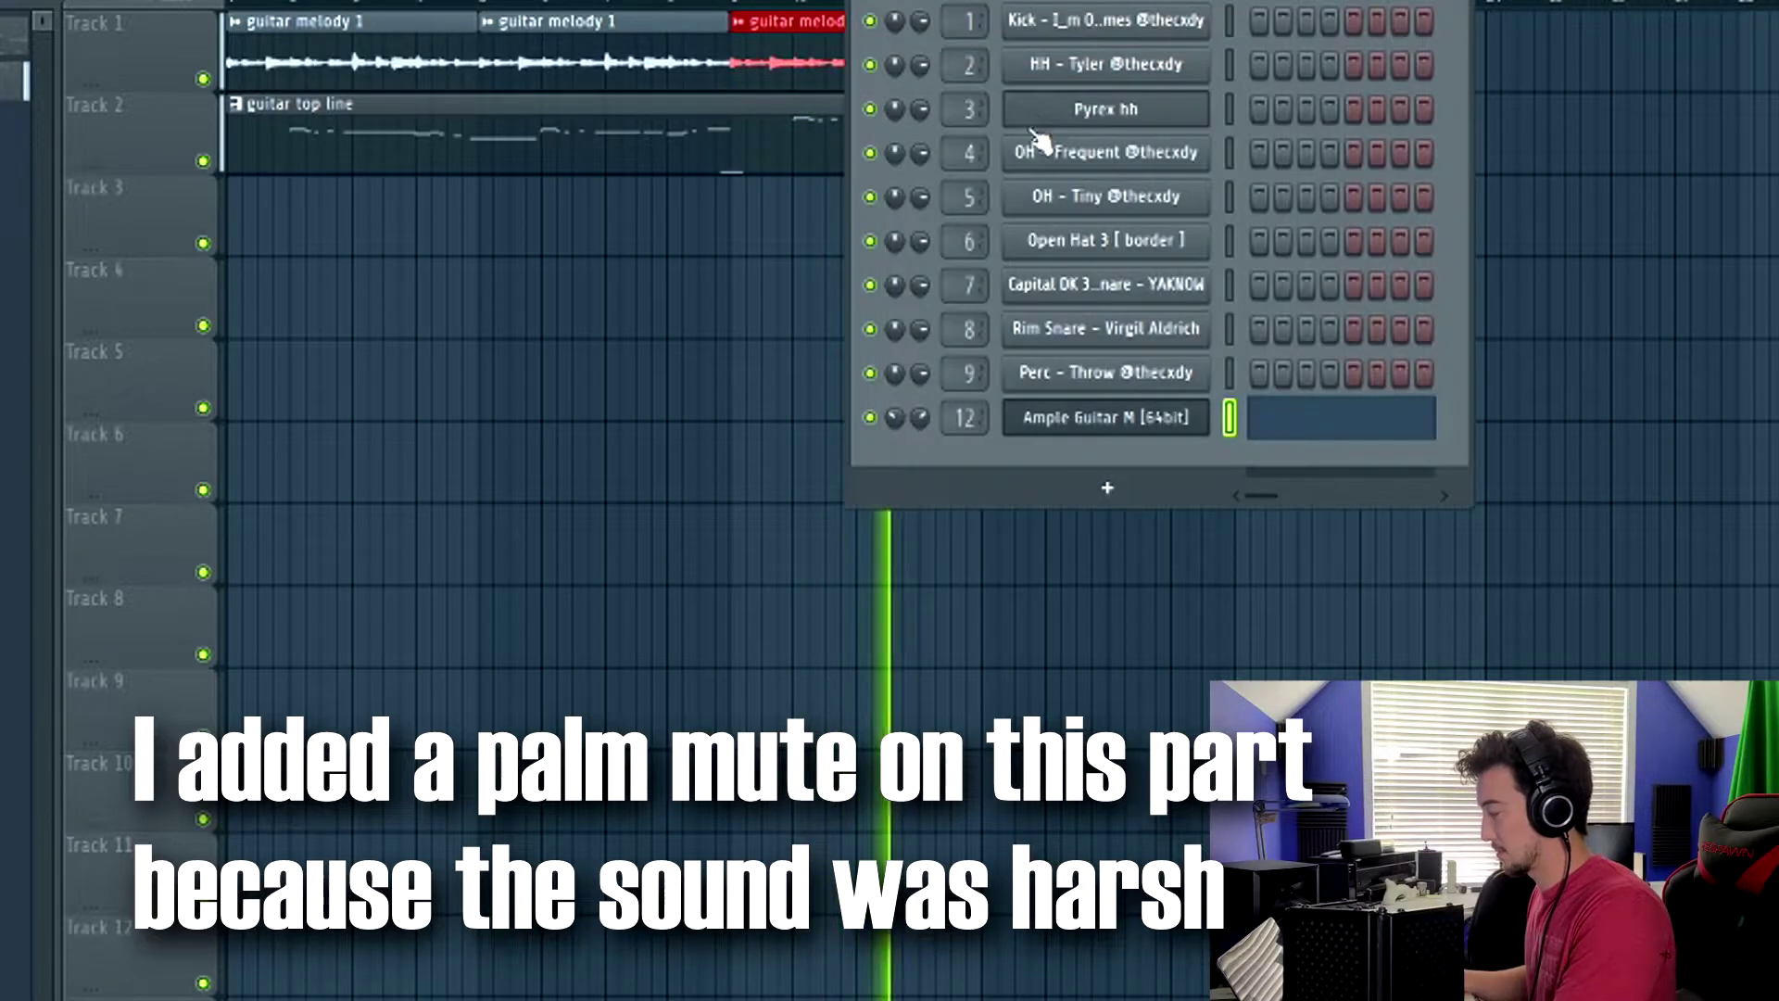
{"action": "left_click_drag", "start_coordinate": [1159, 4], "coordinate": [1617, 0]}
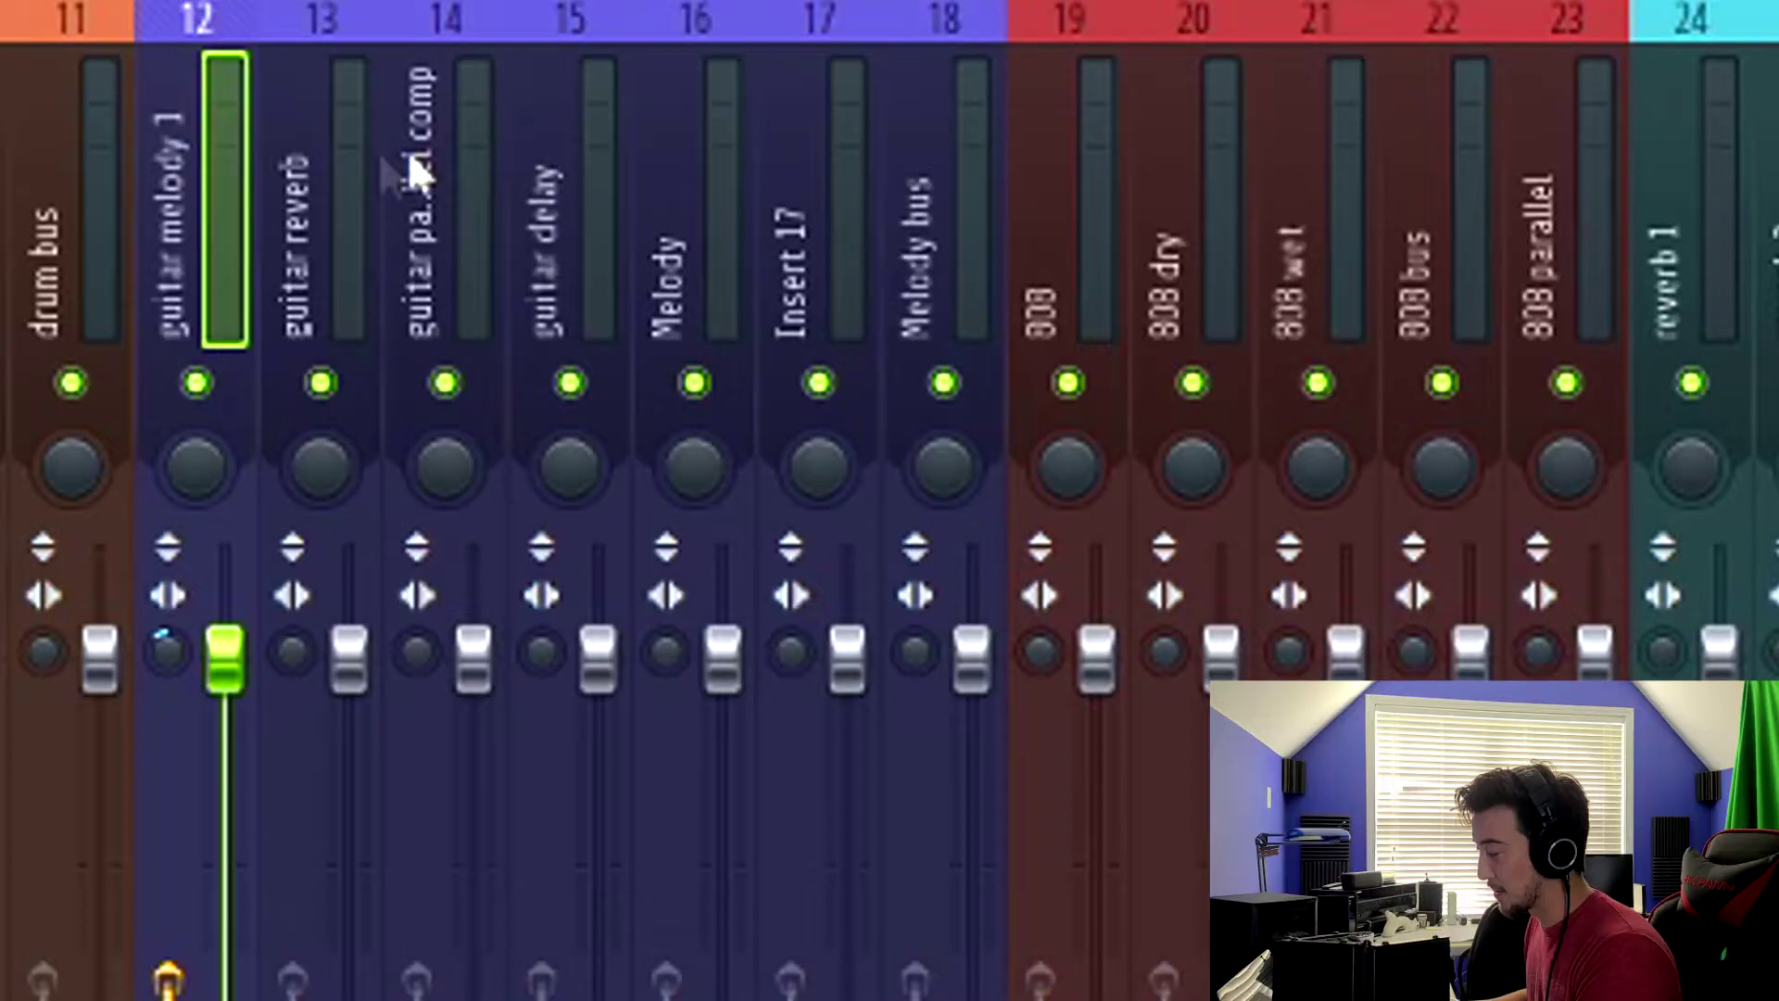
- Examine the guitar reverb, parallel comp, delay and Melody bus mixer tracks, and the Parametric EQ 2 on guitar melody 1
{"action": "left_click", "coordinate": [252, 88]}
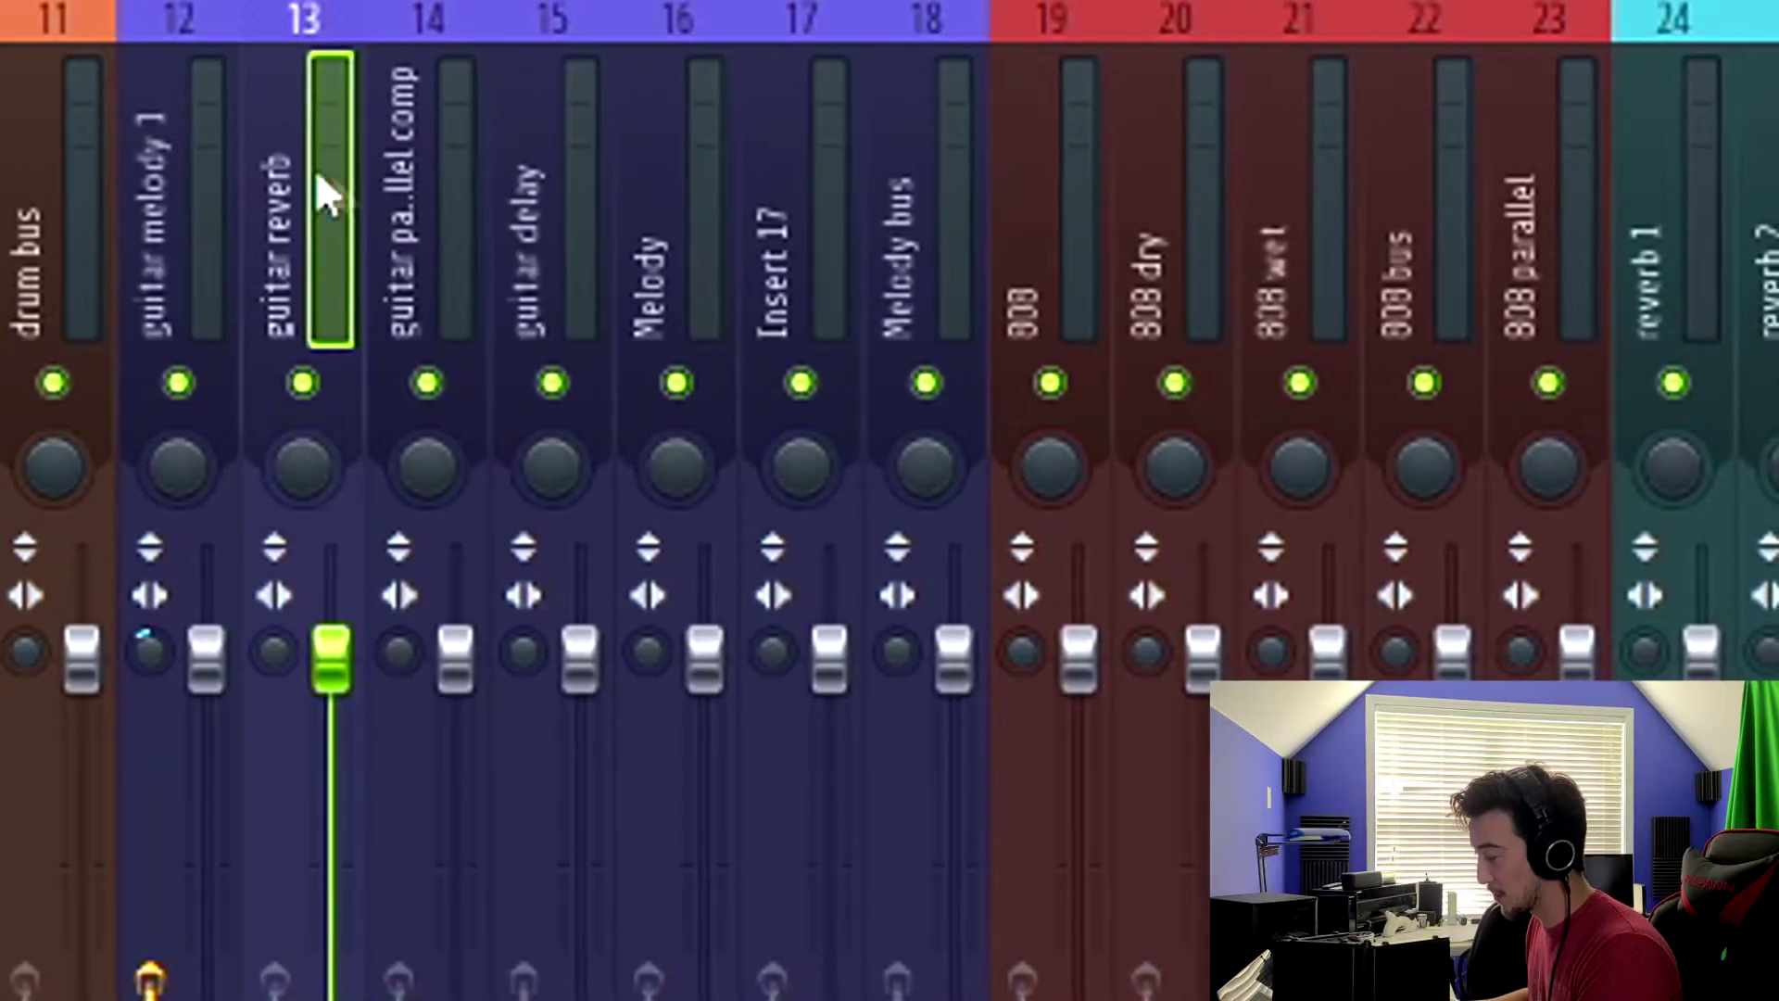
{"action": "left_click", "coordinate": [454, 79]}
{"action": "left_click", "coordinate": [513, 219]}
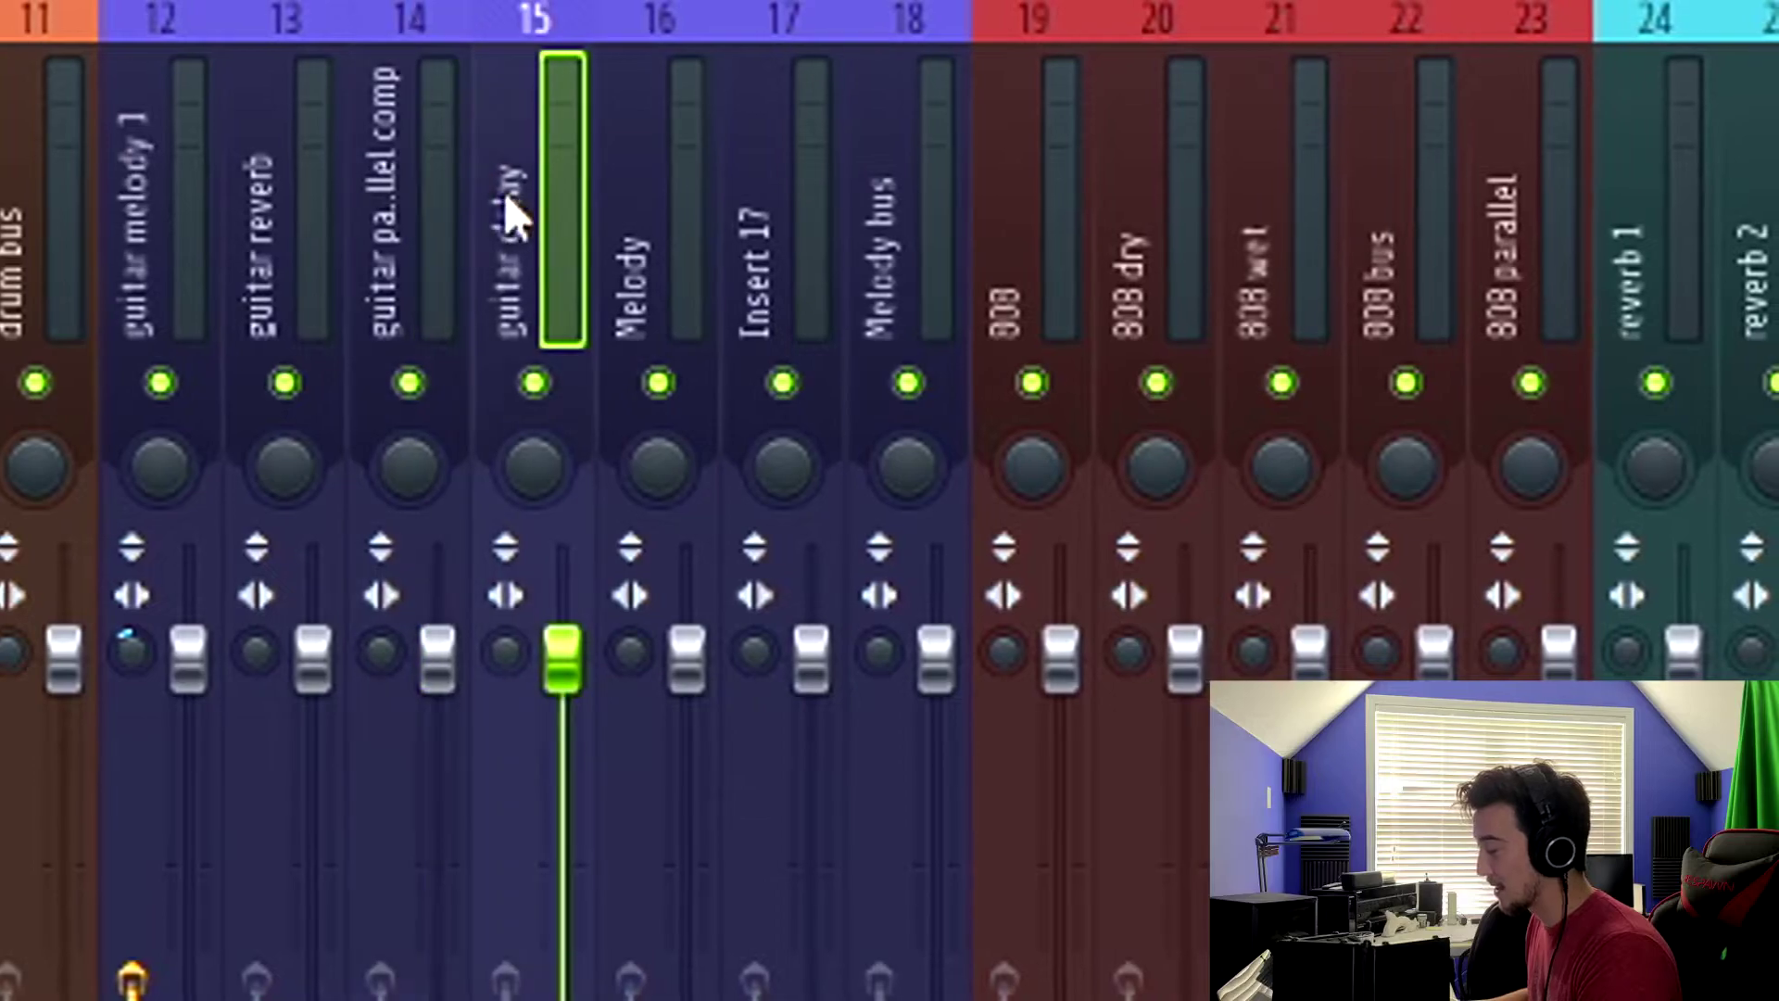
{"action": "left_click", "coordinate": [278, 209], "text": "ctrl"}
{"action": "left_click", "coordinate": [260, 209]}
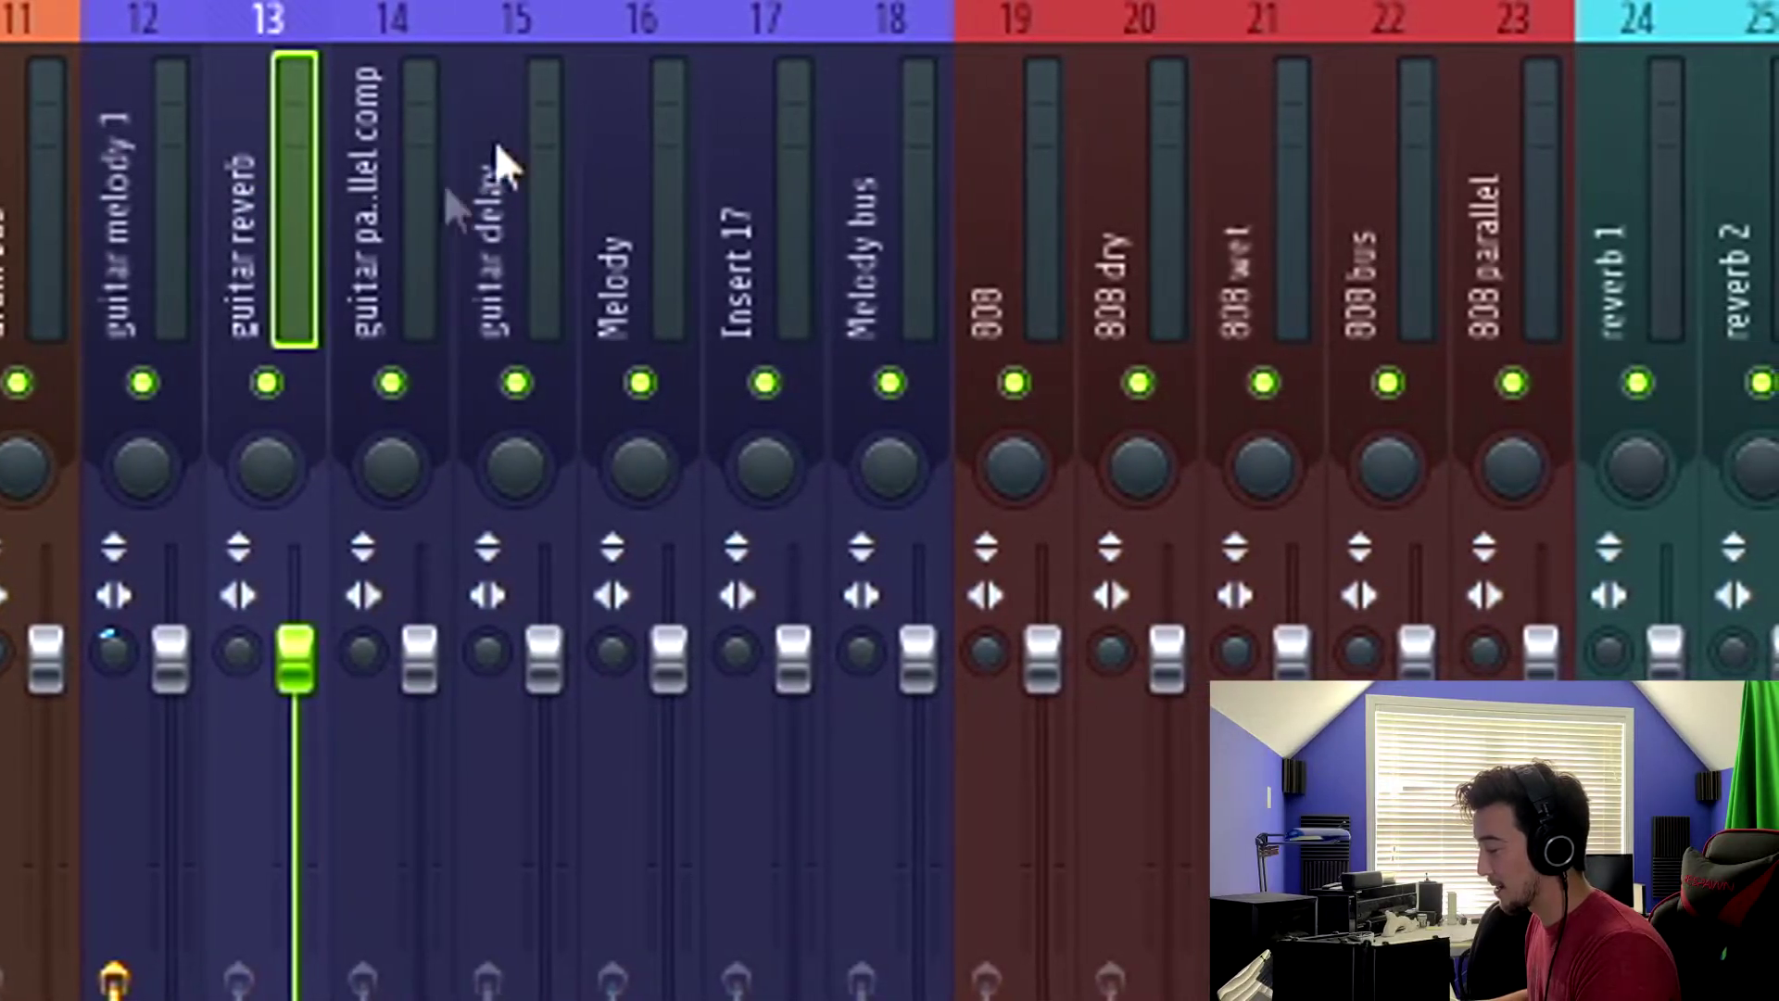
{"action": "left_click", "coordinate": [844, 254]}
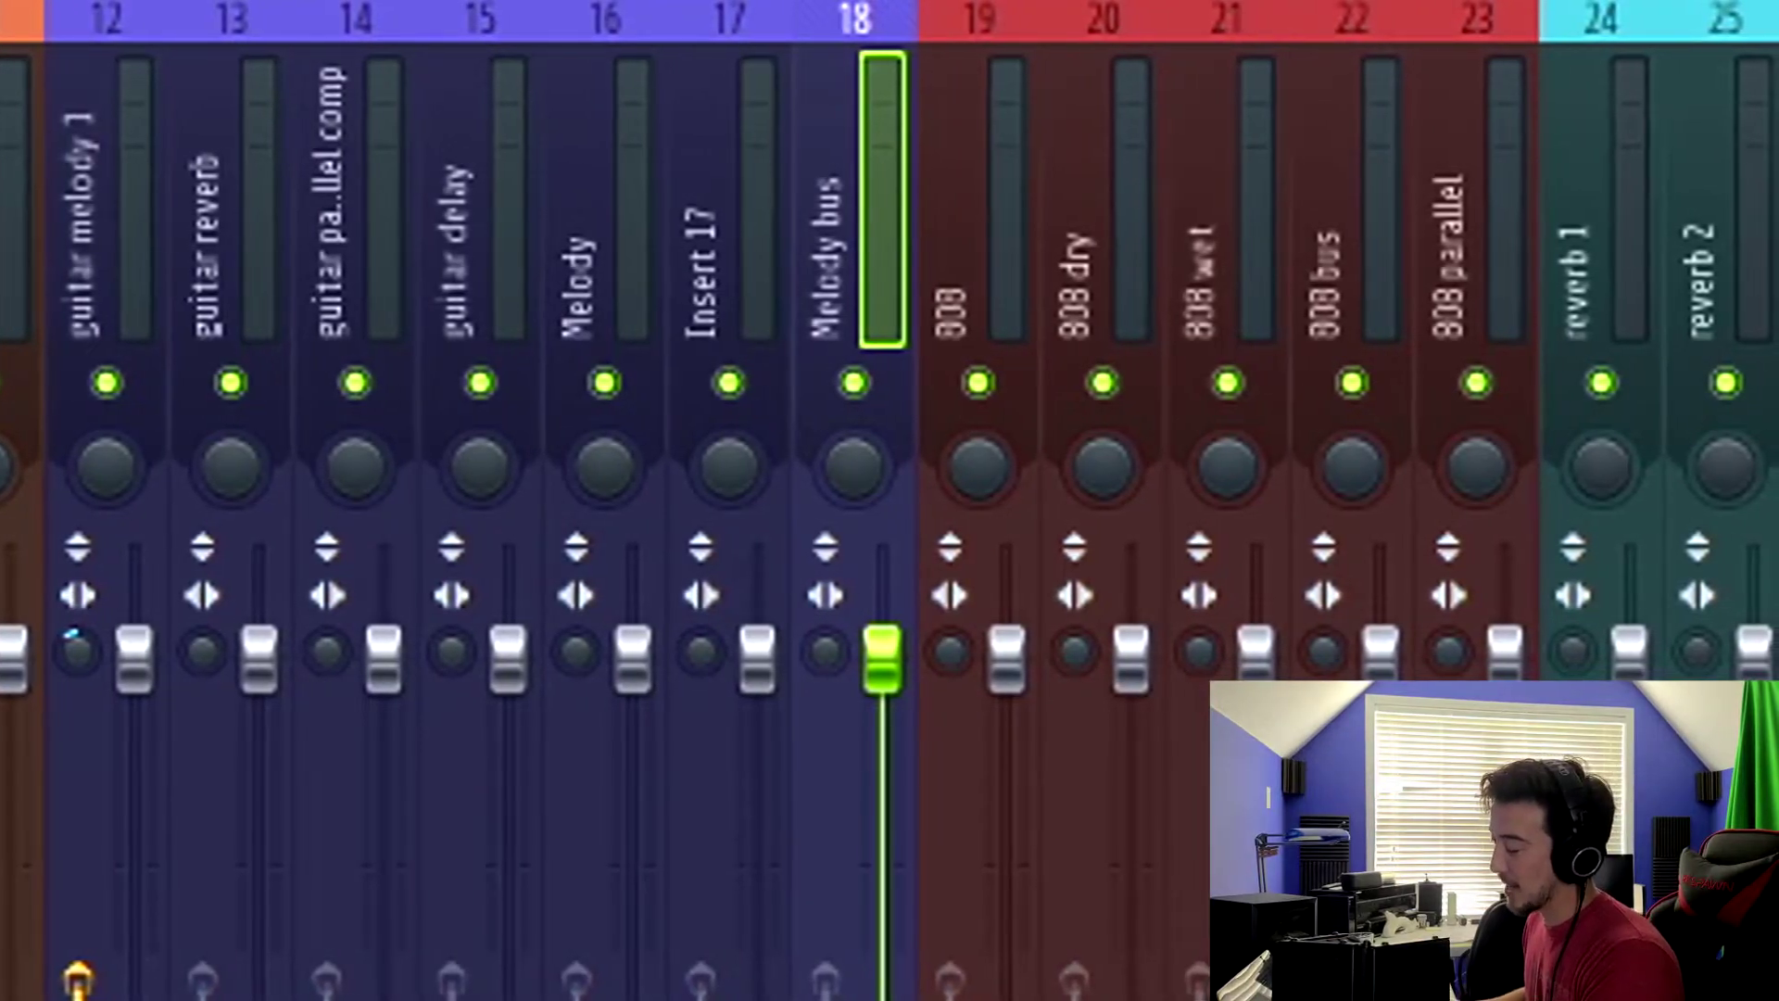
{"action": "left_click", "coordinate": [138, 248]}
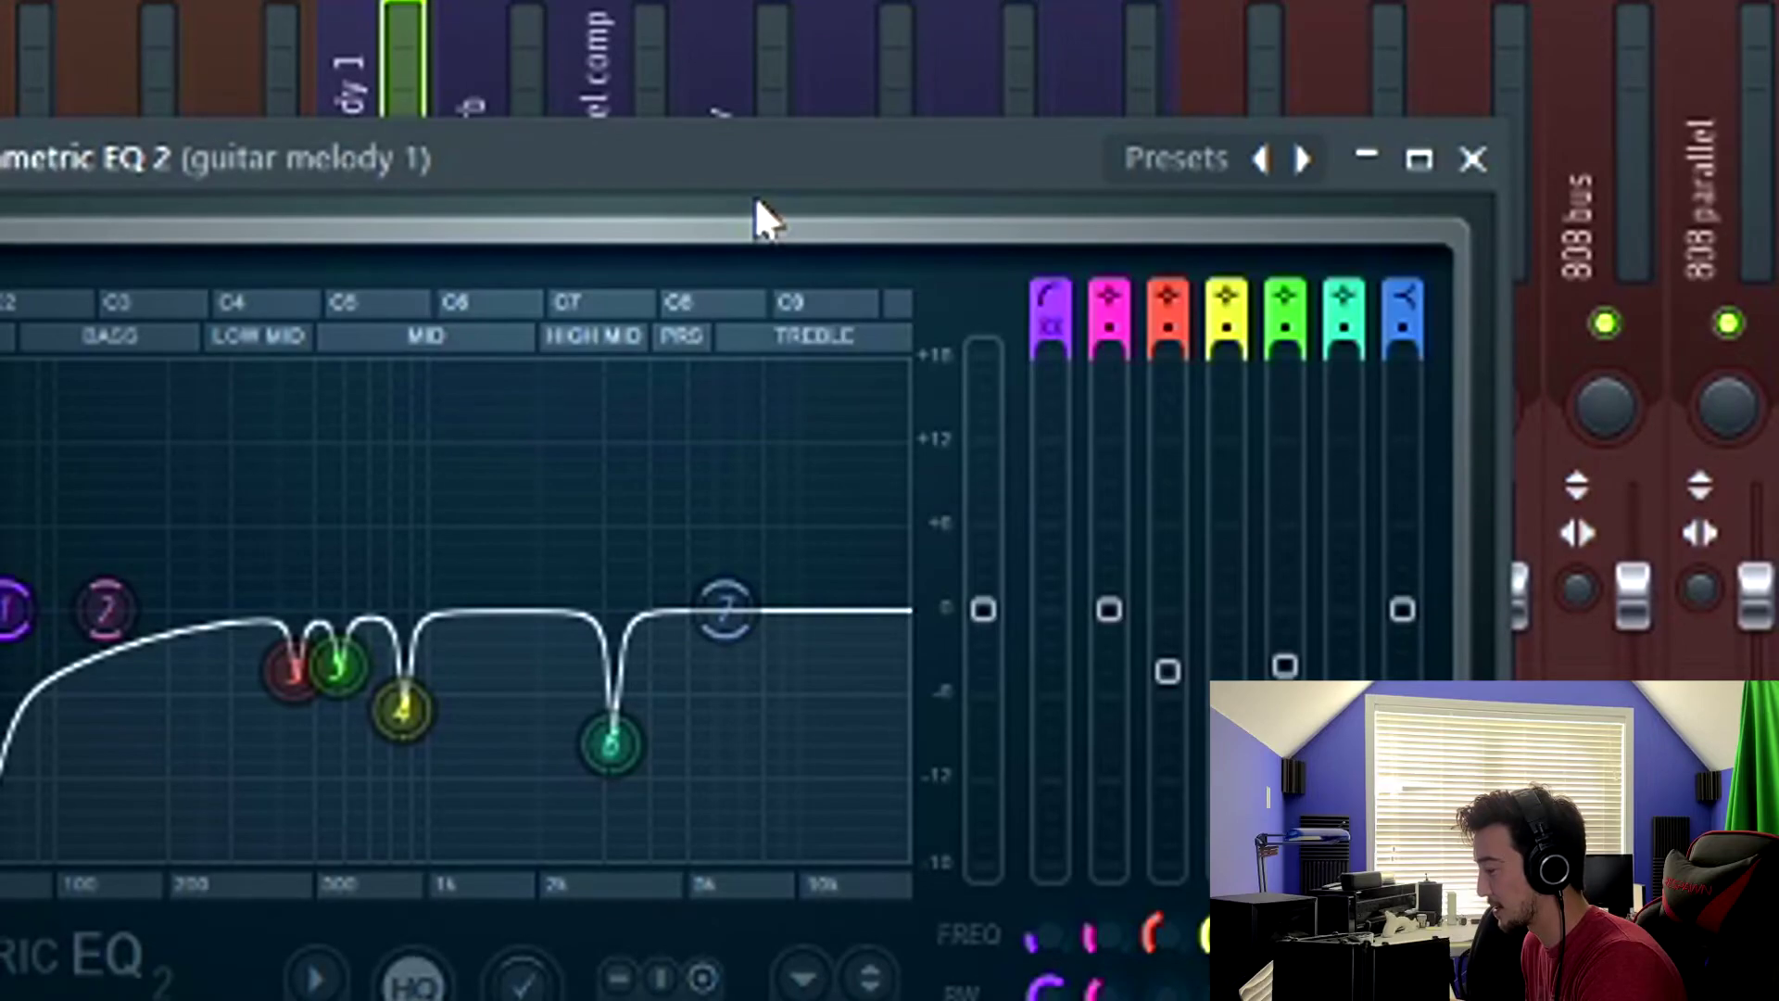
{"action": "left_click_drag", "start_coordinate": [763, 158], "coordinate": [1045, 76]}
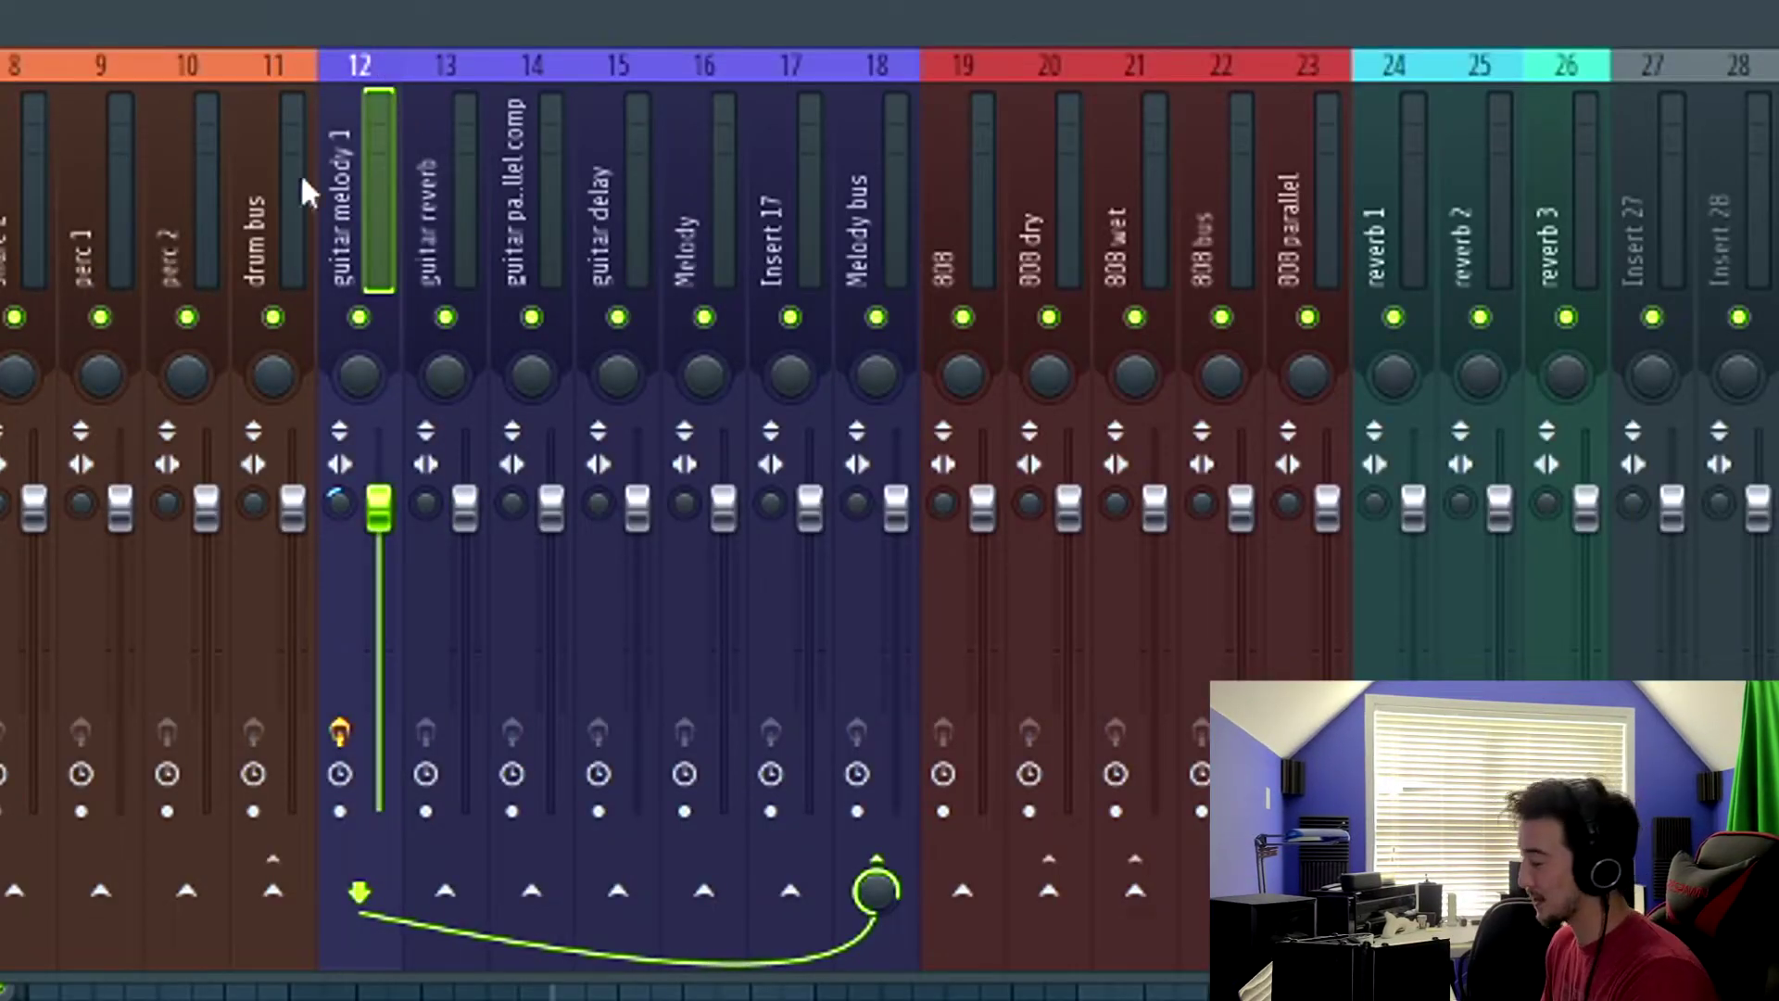
- Send guitar melody 1 to the guitar reverb track, using ValhallaVintageVerb with HighCut 7460 Hz and LowCut 680 Hz, and adjust the track's stereo separation
{"action": "left_click", "coordinate": [459, 148]}
{"action": "left_click", "coordinate": [1774, 139]}
{"action": "left_click", "coordinate": [1775, 56]}
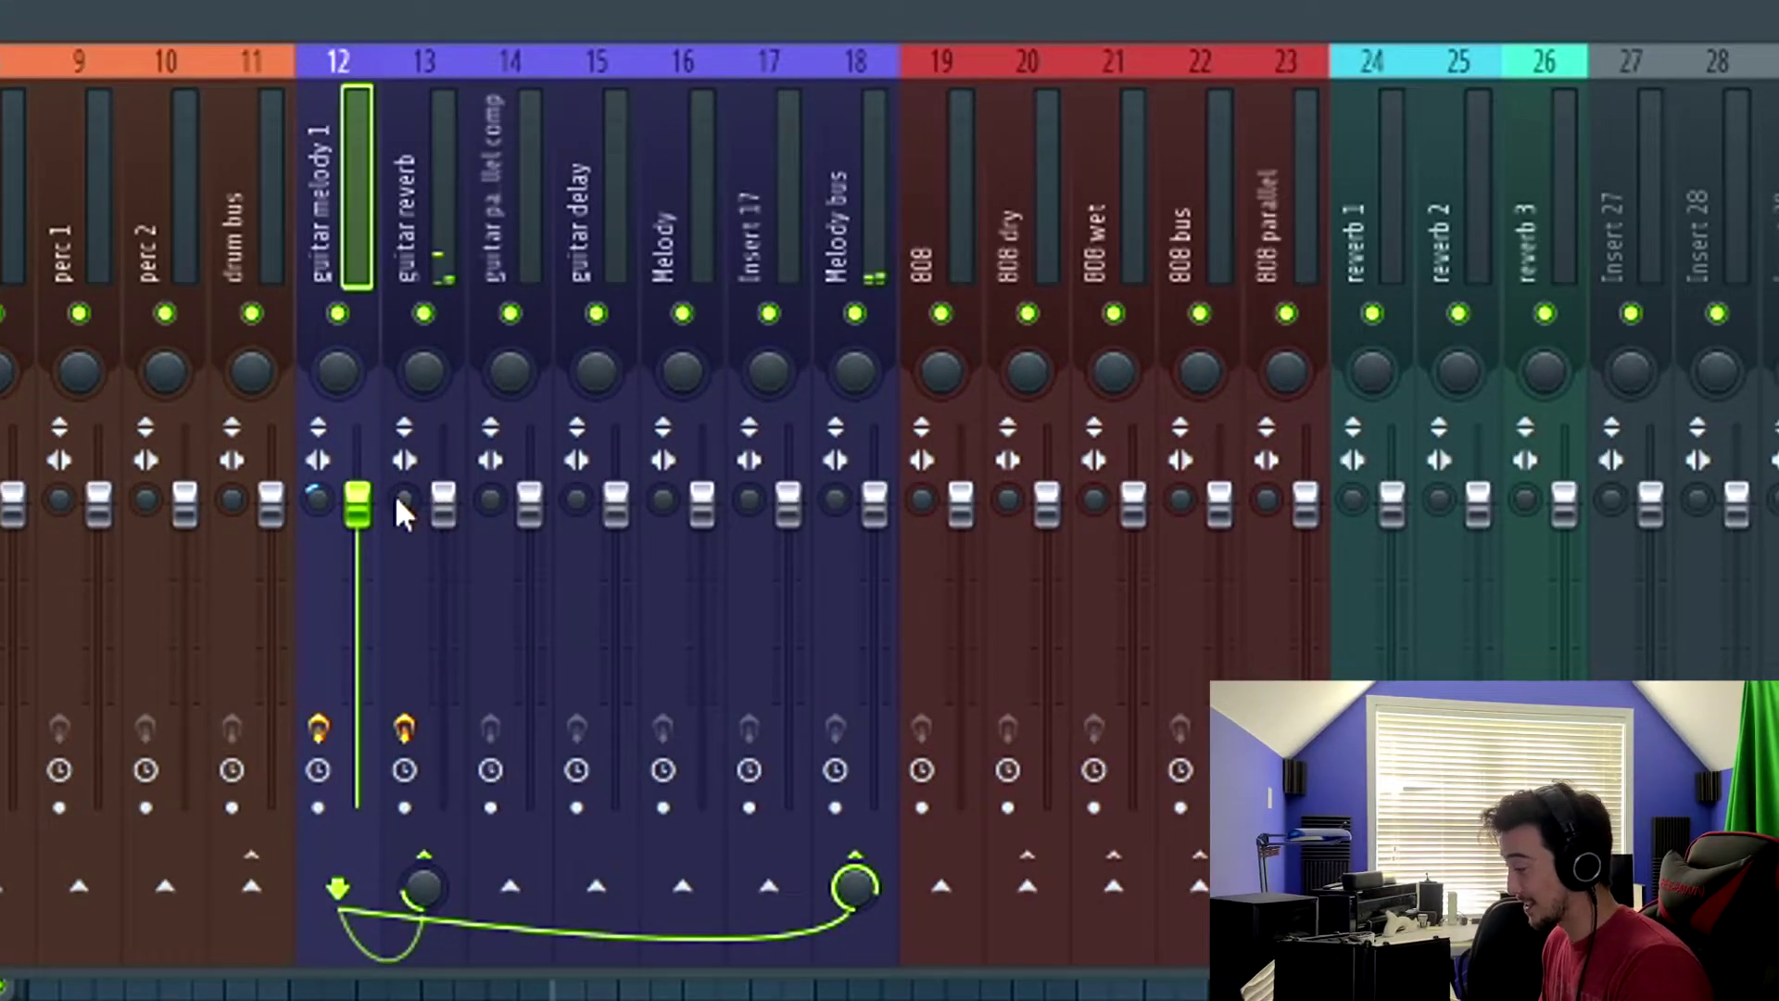
{"action": "left_click", "coordinate": [401, 513]}
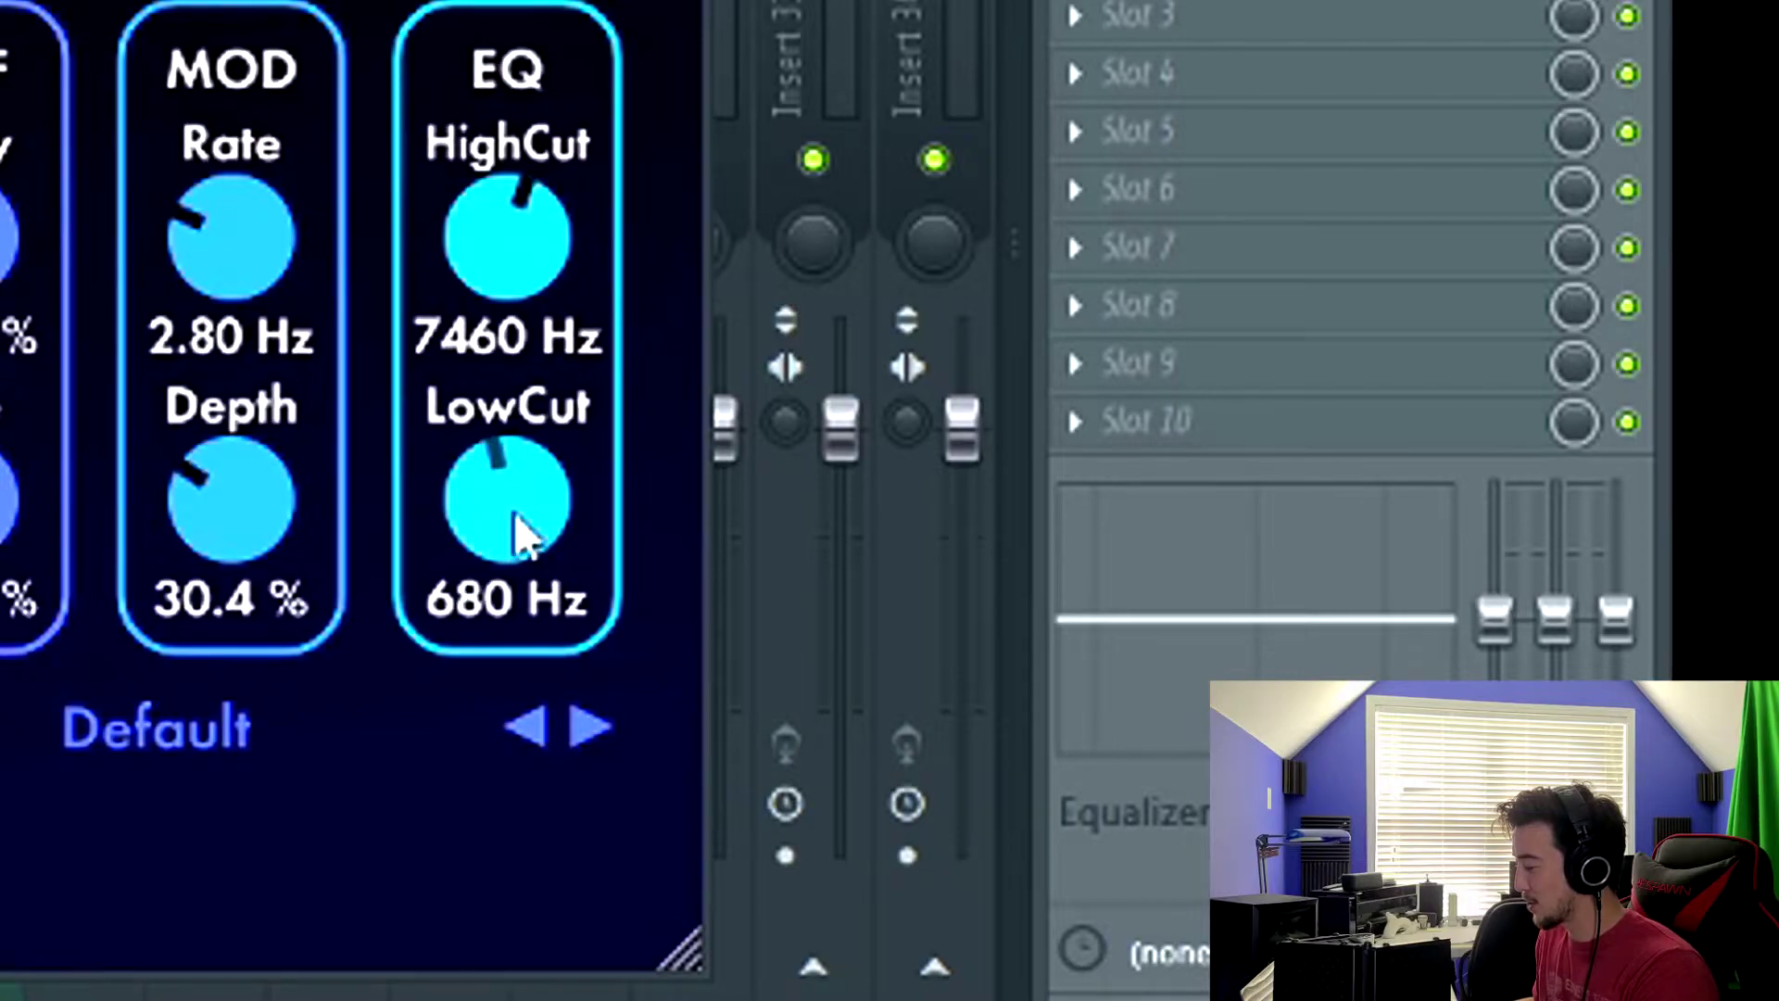
{"action": "left_click_drag", "start_coordinate": [278, 1], "coordinate": [139, 2]}
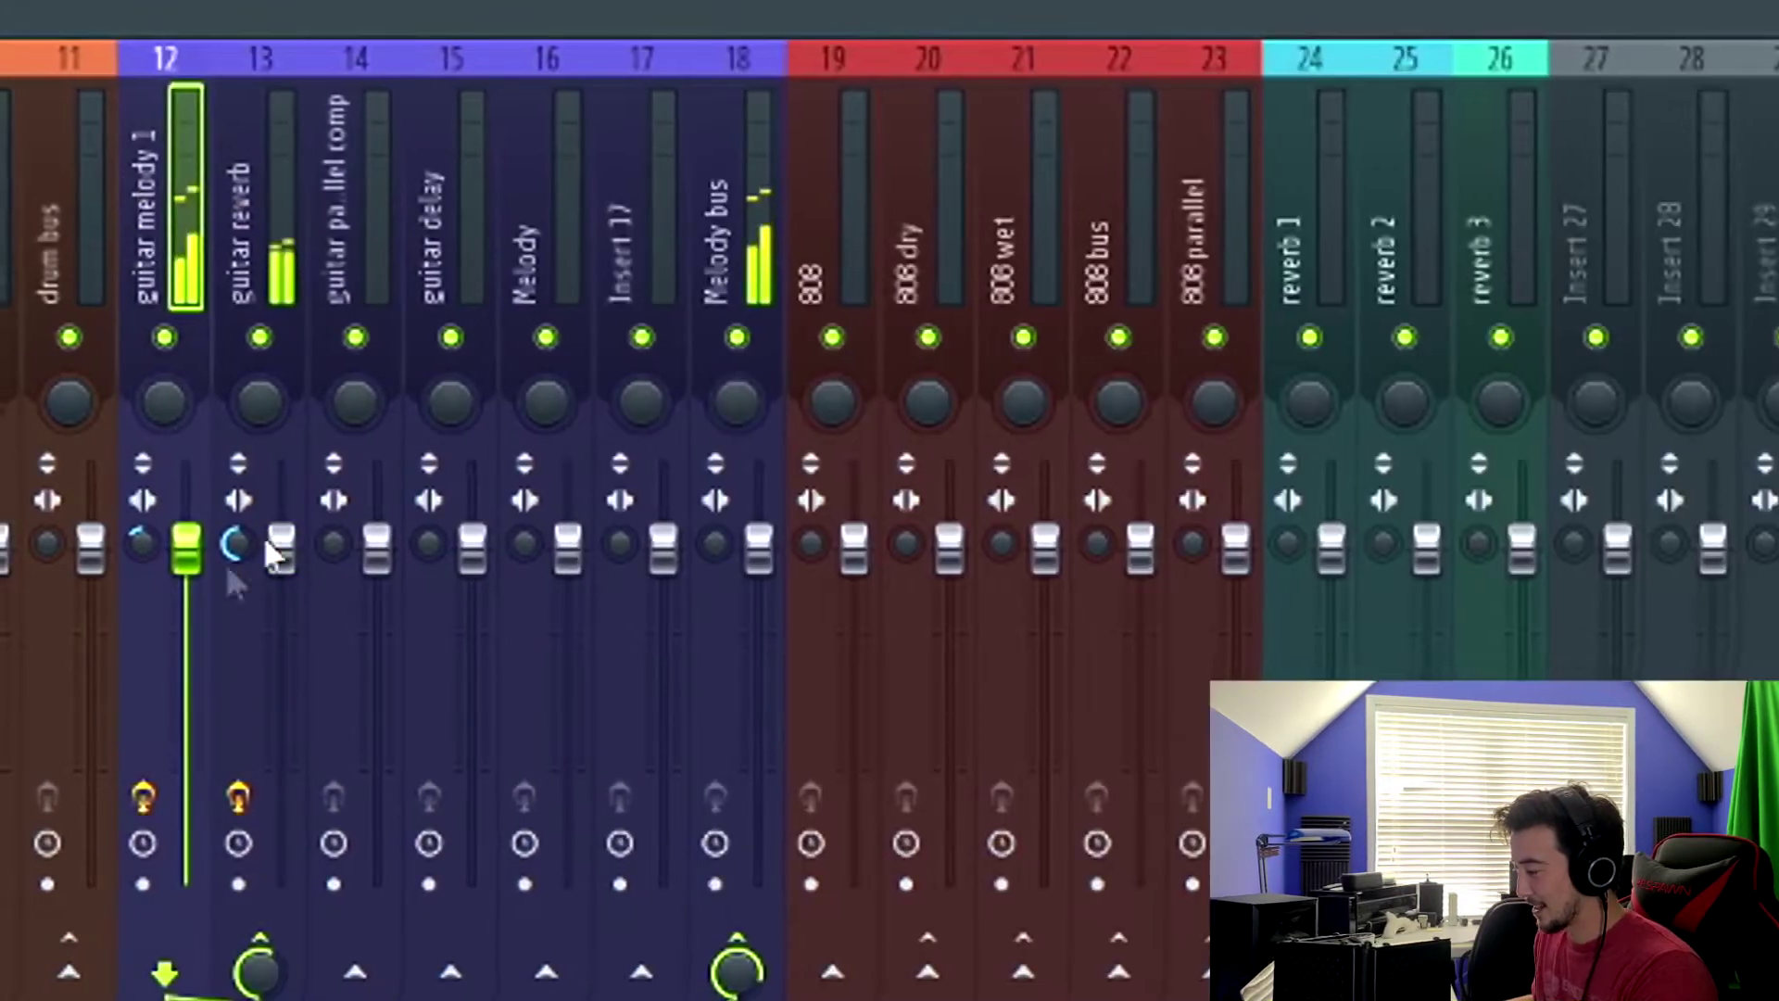
{"action": "left_click", "coordinate": [235, 541]}
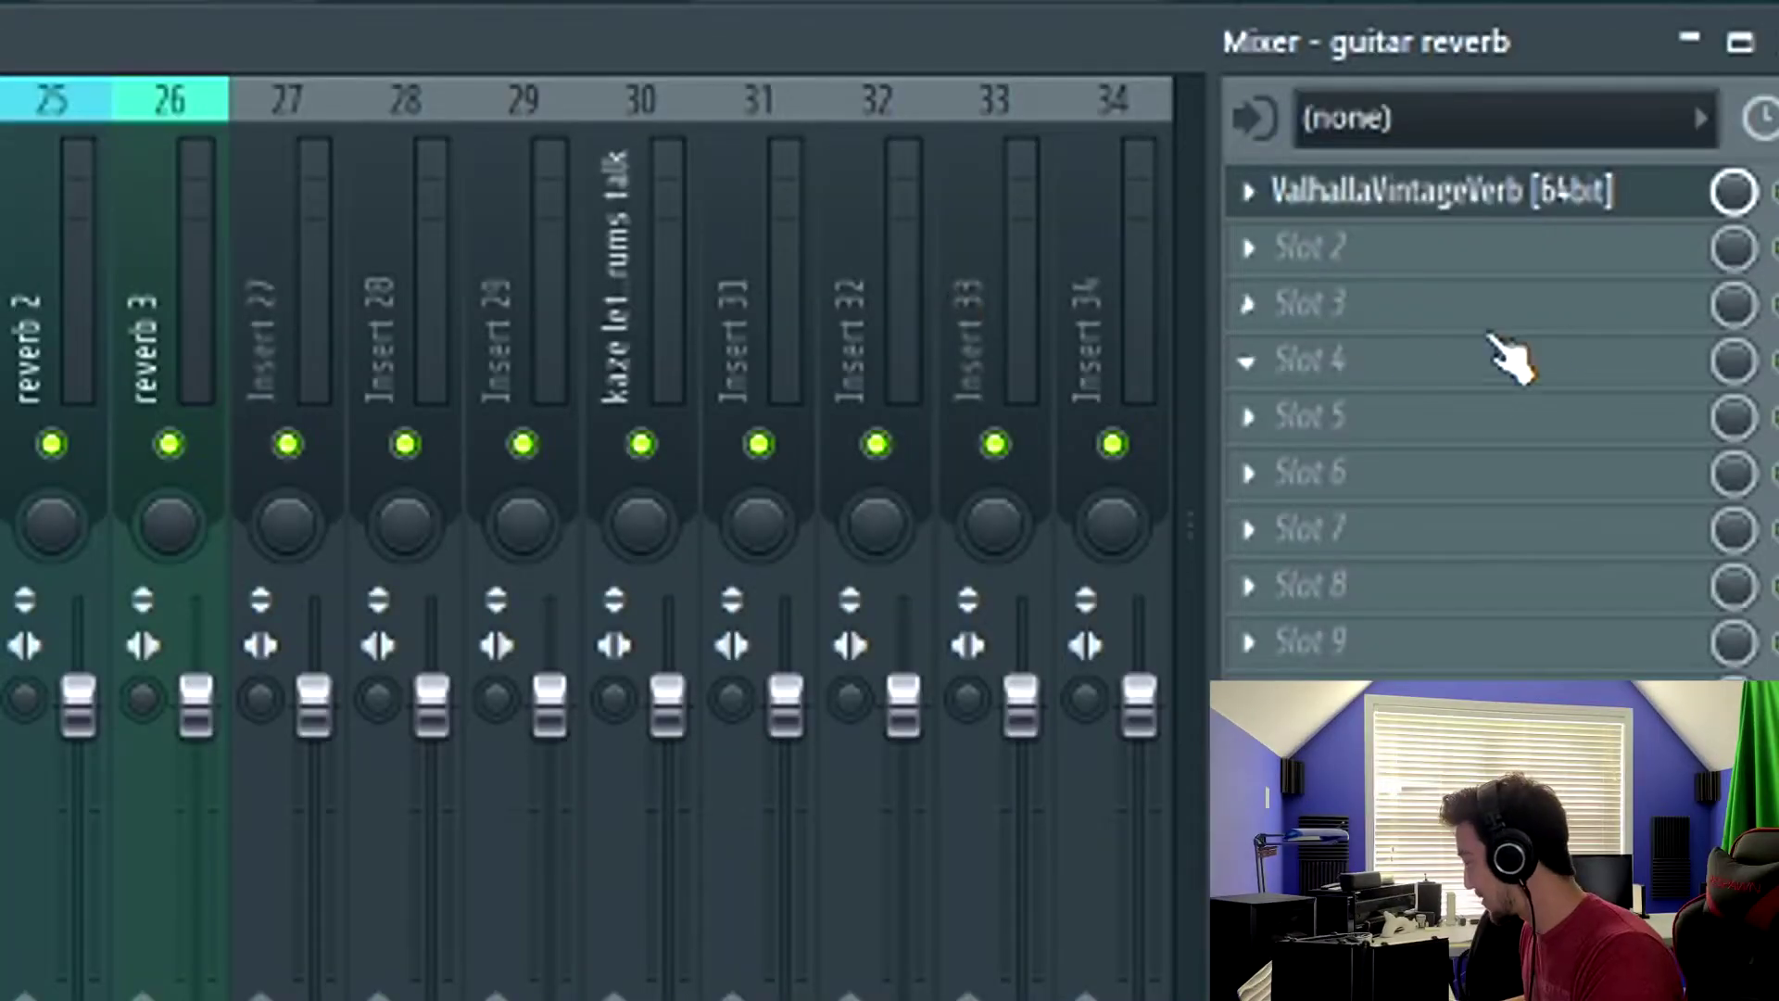
- Add RC-20 Retro Color to slot 3 of the guitar reverb track and adjust its Wobble amount
{"action": "left_click", "coordinate": [1261, 313]}
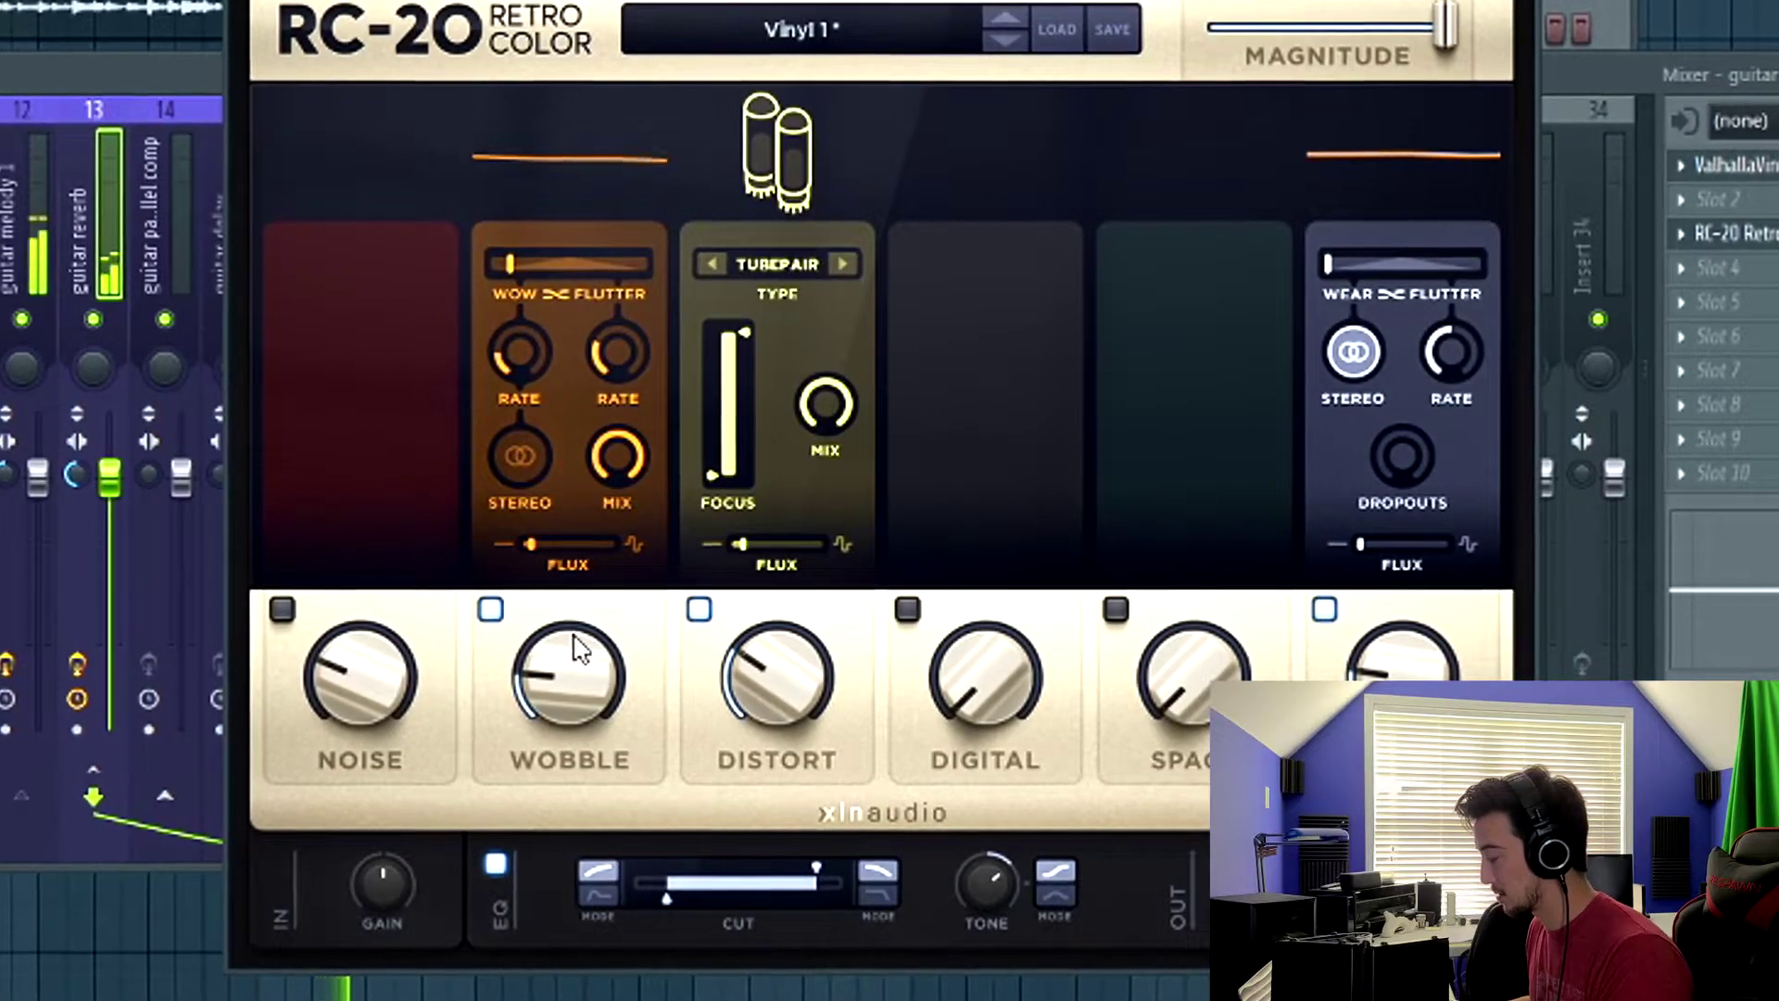
{"action": "left_click_drag", "start_coordinate": [576, 648], "coordinate": [535, 663]}
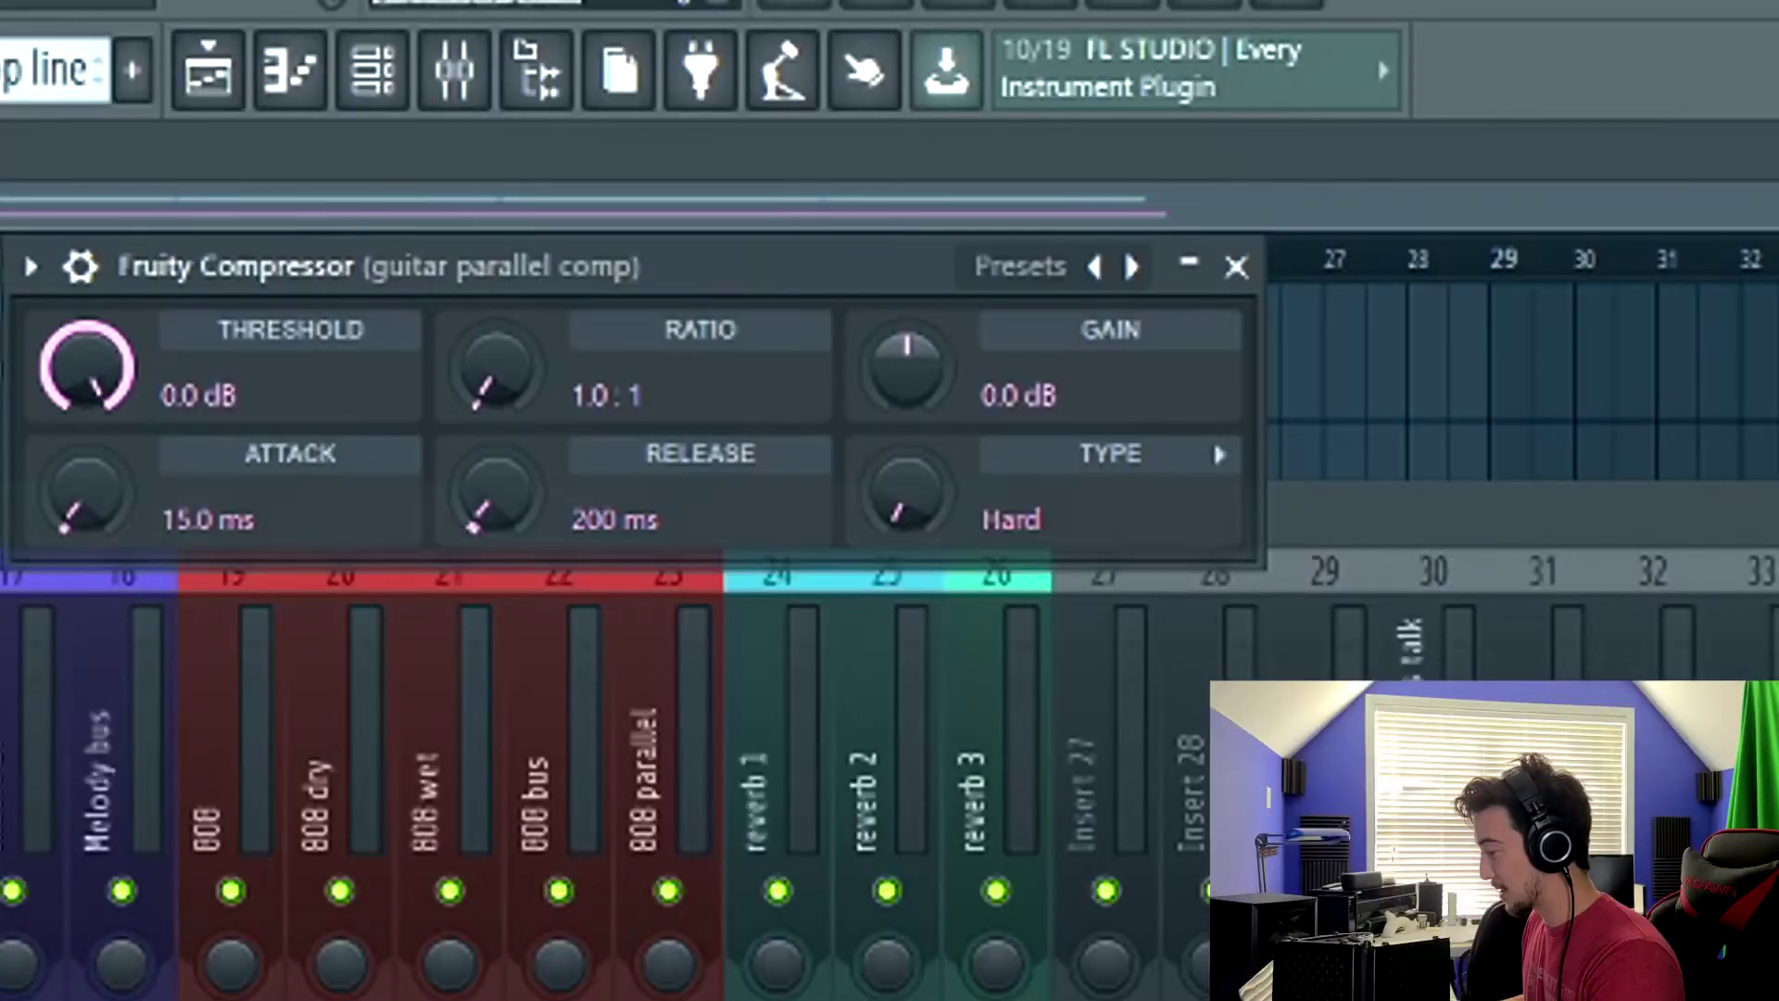
- Set the Fruity Compressor on guitar parallel comp to threshold -32.3 dB, ratio 7.0:1, attack 13.1 ms and release 837 ms
{"action": "left_click_drag", "start_coordinate": [539, 287], "coordinate": [495, 289]}
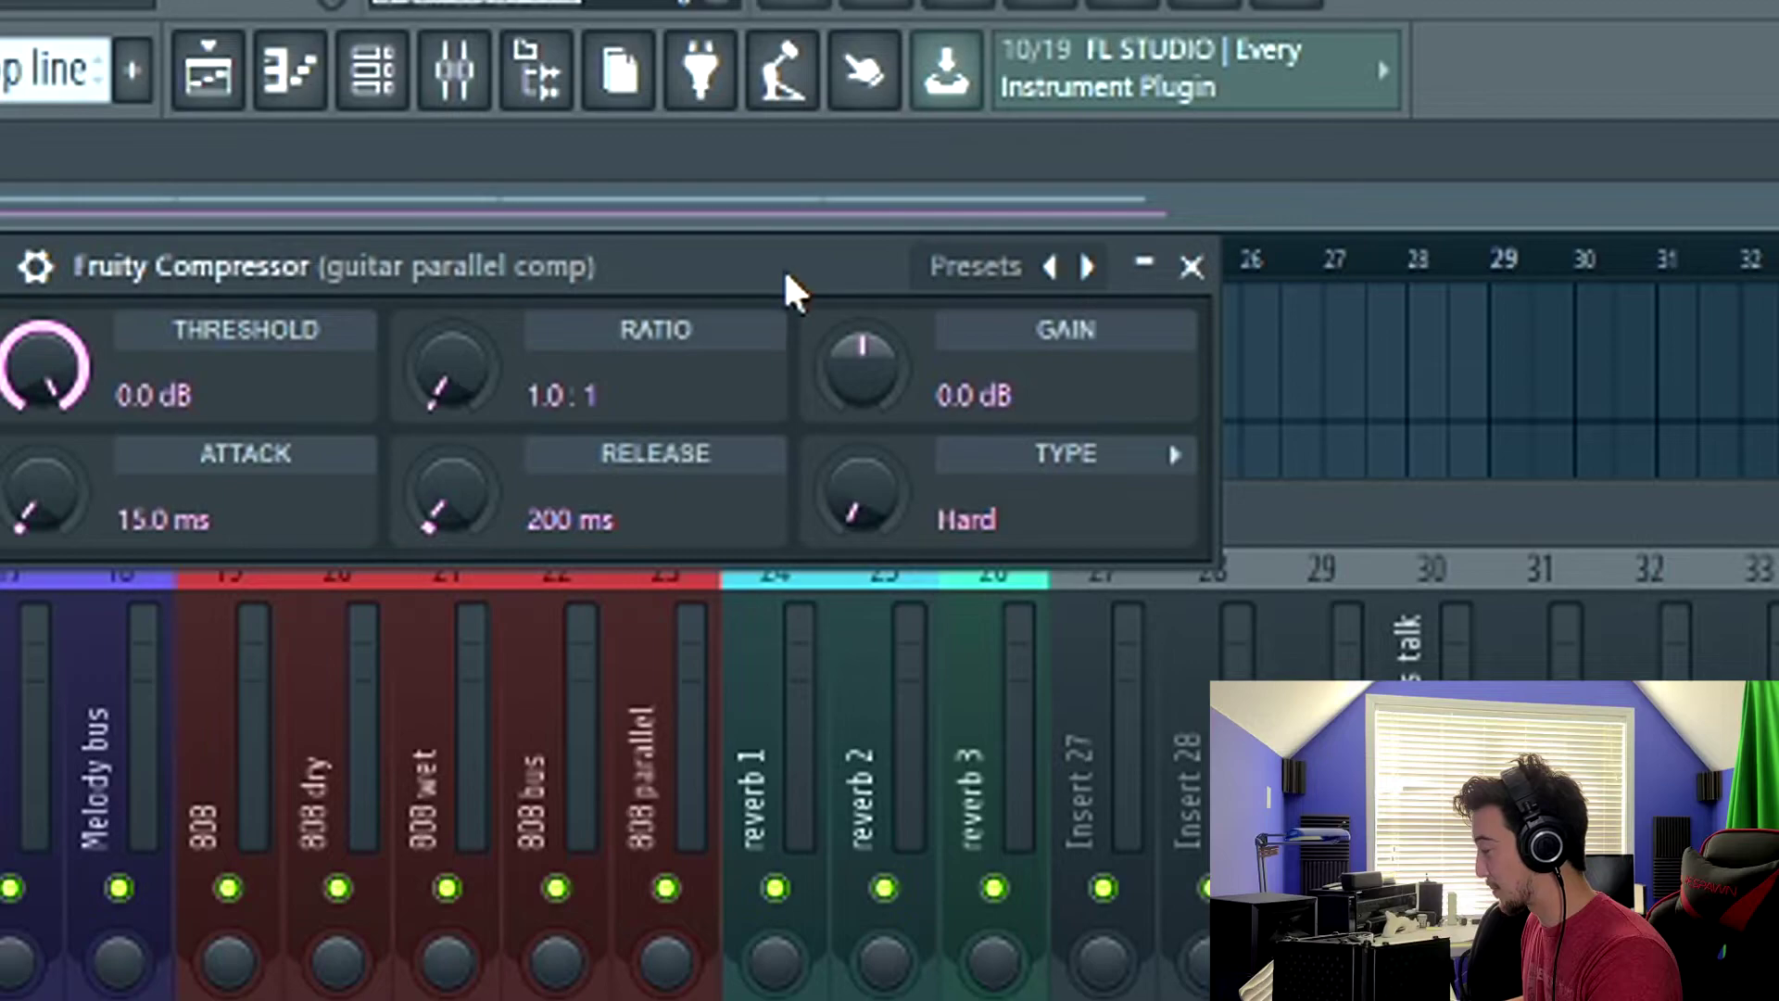
{"action": "left_click_drag", "start_coordinate": [785, 292], "coordinate": [977, 303]}
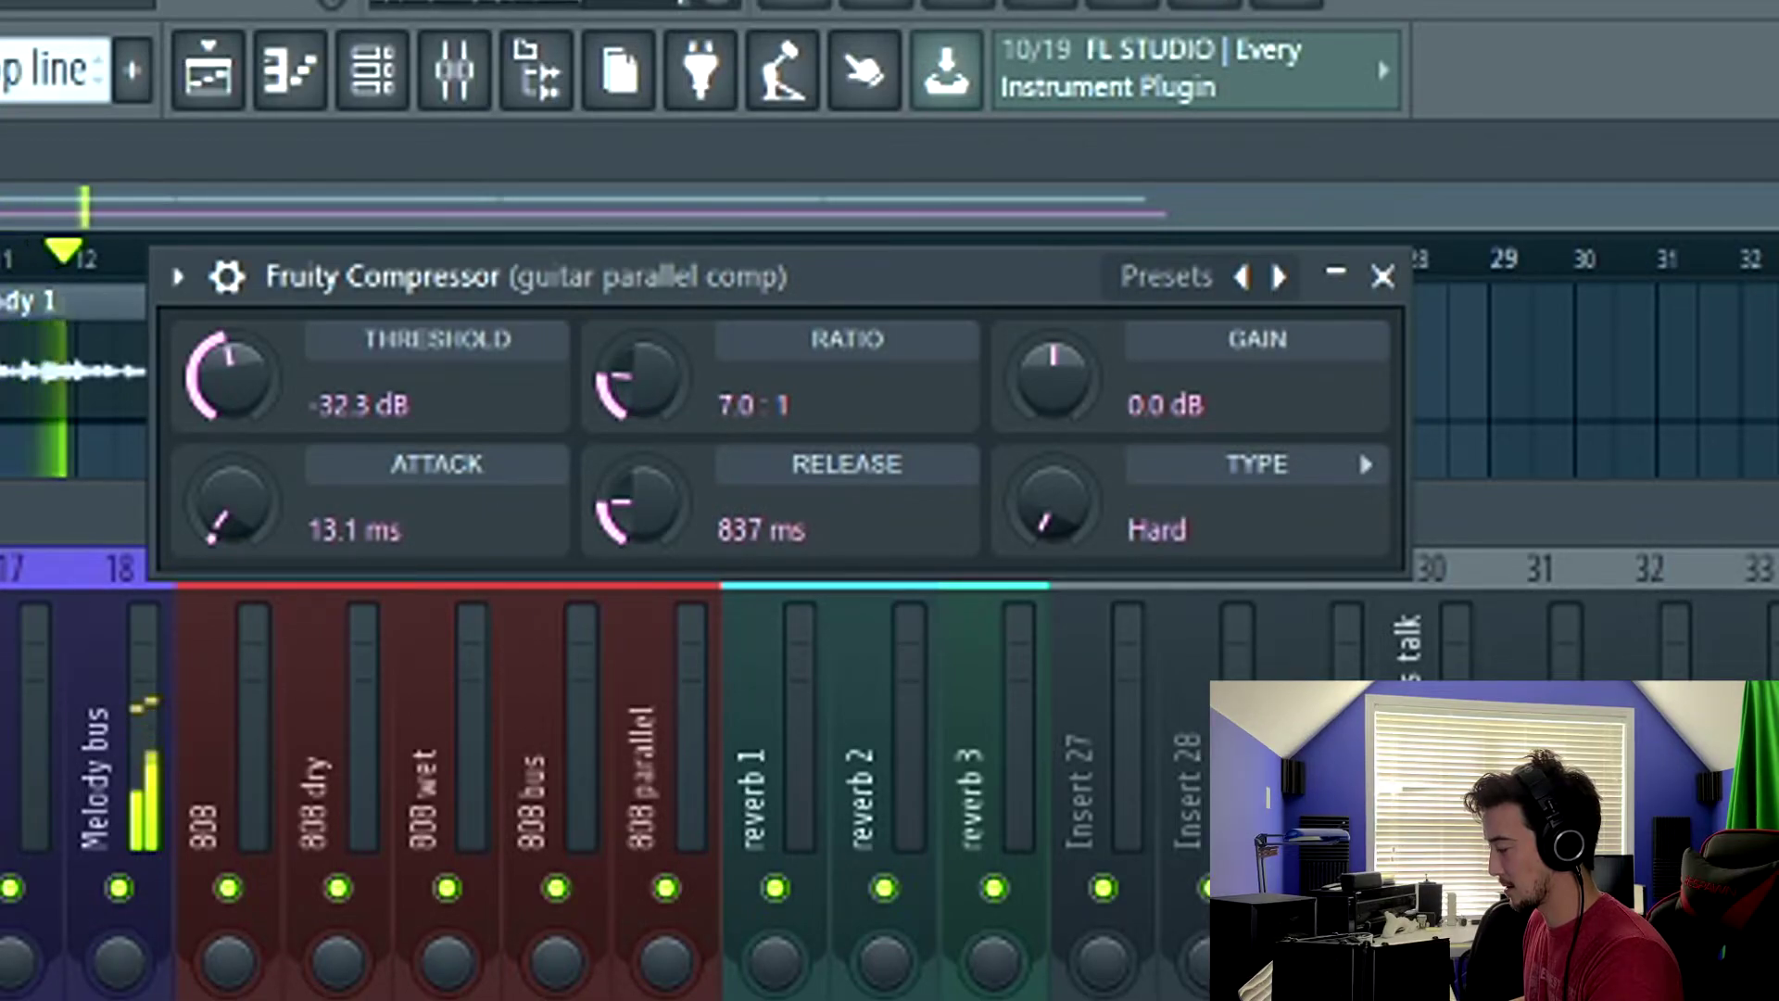
{"action": "left_click_drag", "start_coordinate": [871, 277], "coordinate": [699, 241]}
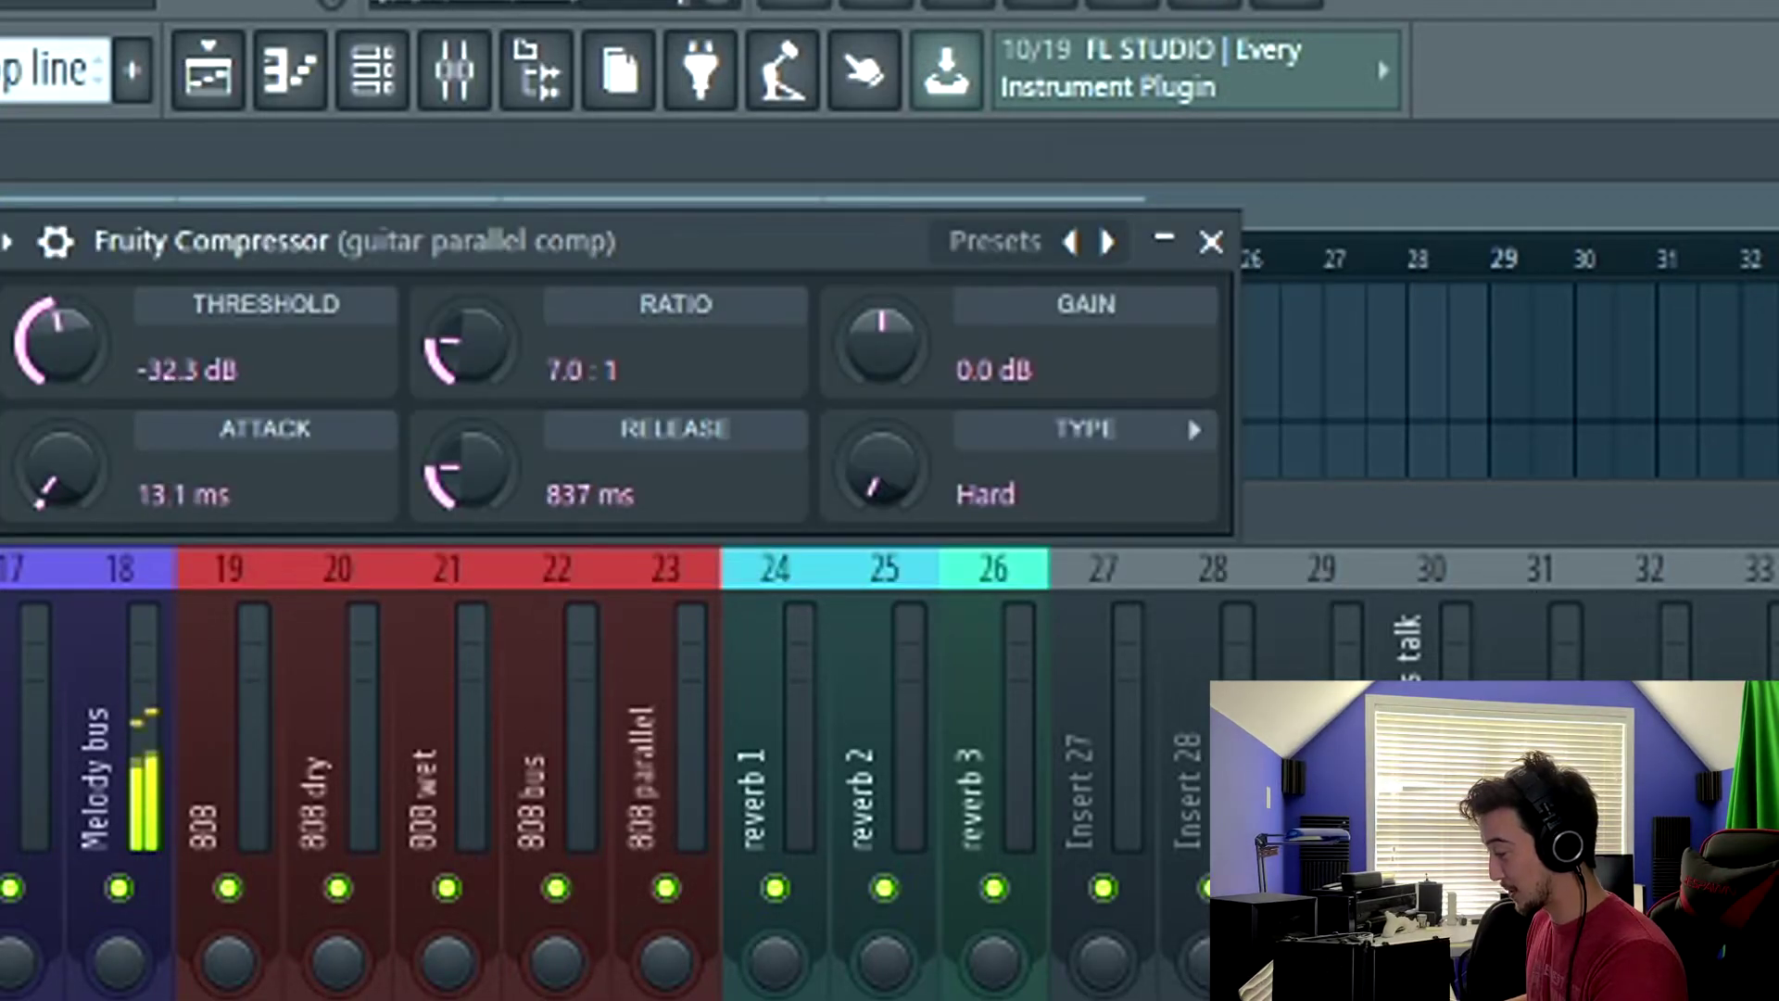
{"action": "left_click_drag", "start_coordinate": [630, 255], "coordinate": [608, 283]}
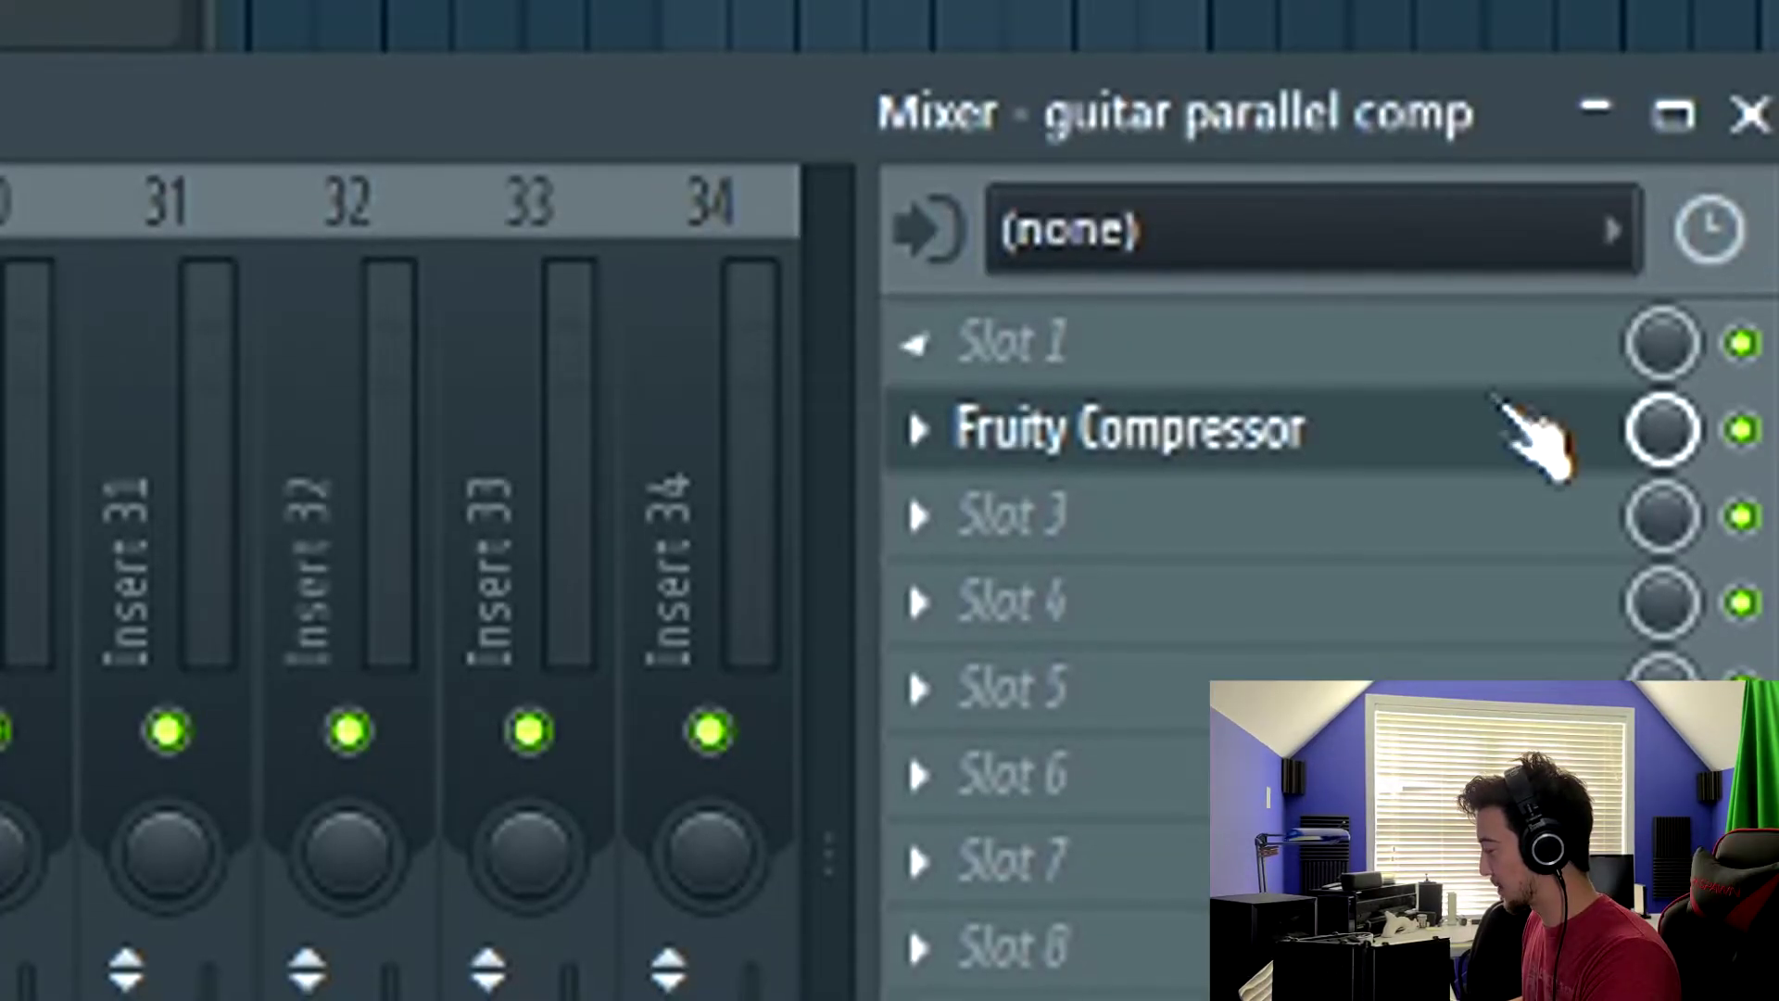
- Bypass and re-enable the Fruity Compressor on the guitar parallel comp track to compare the sound
{"action": "left_click", "coordinate": [1741, 421]}
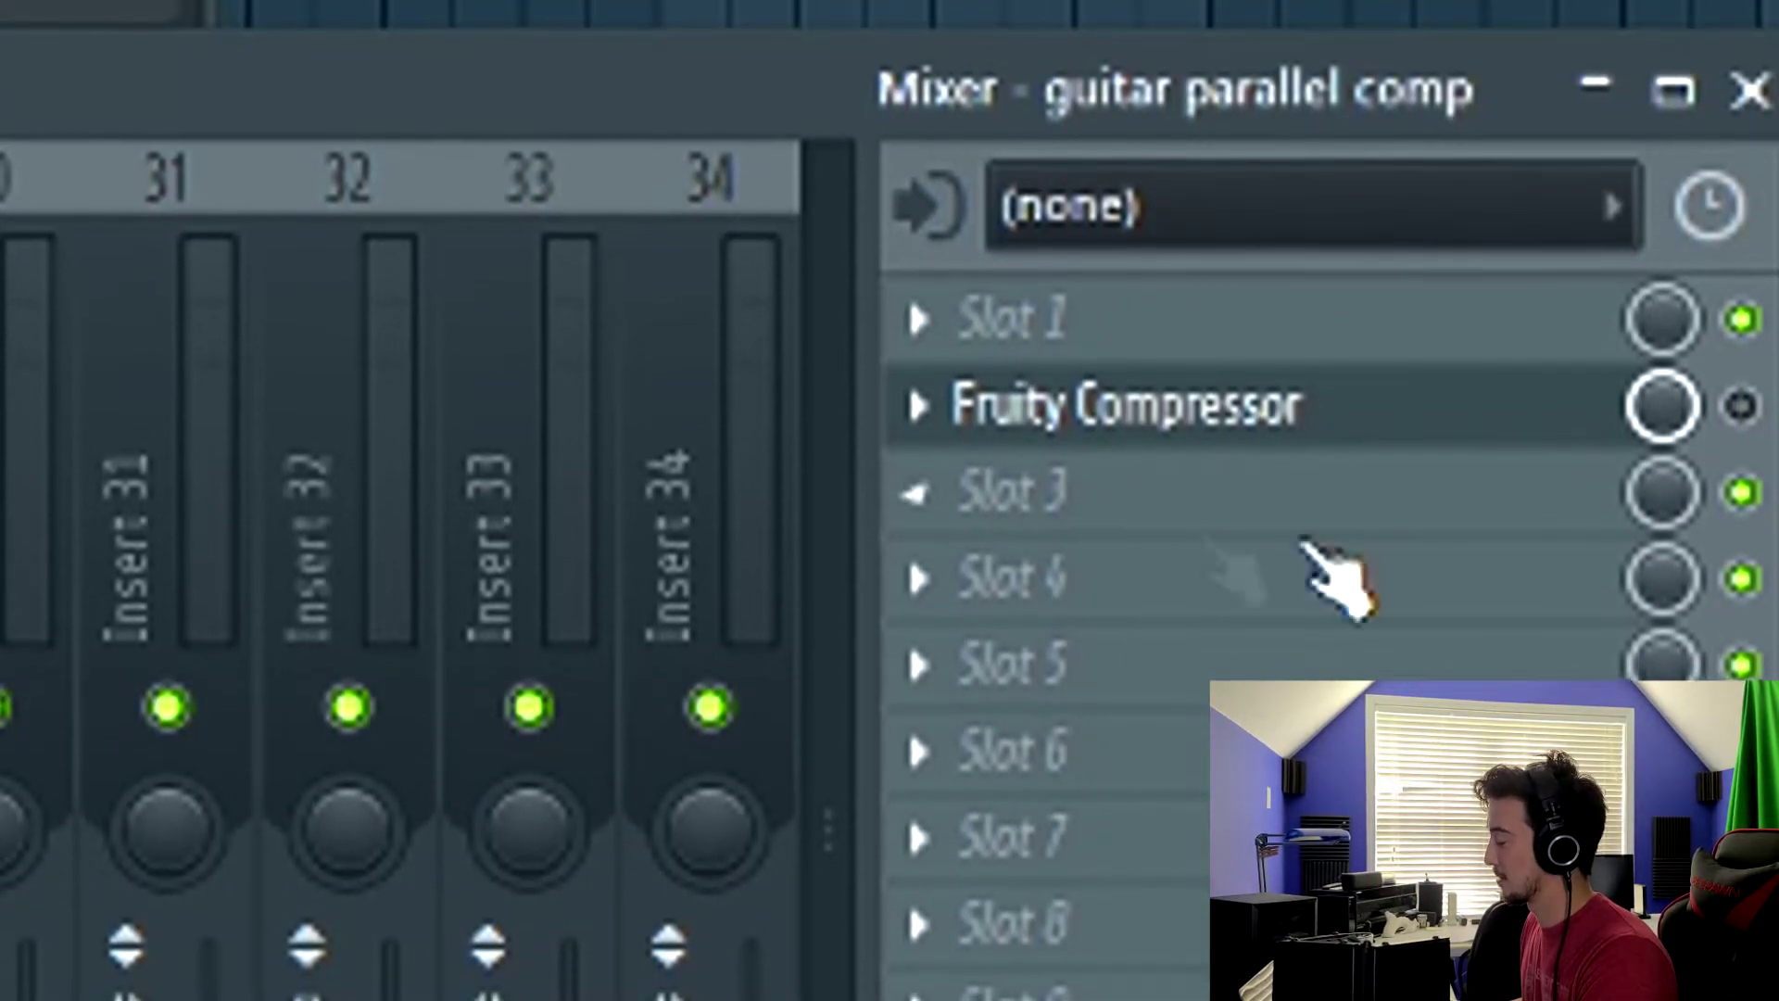
{"action": "left_click", "coordinate": [1741, 409]}
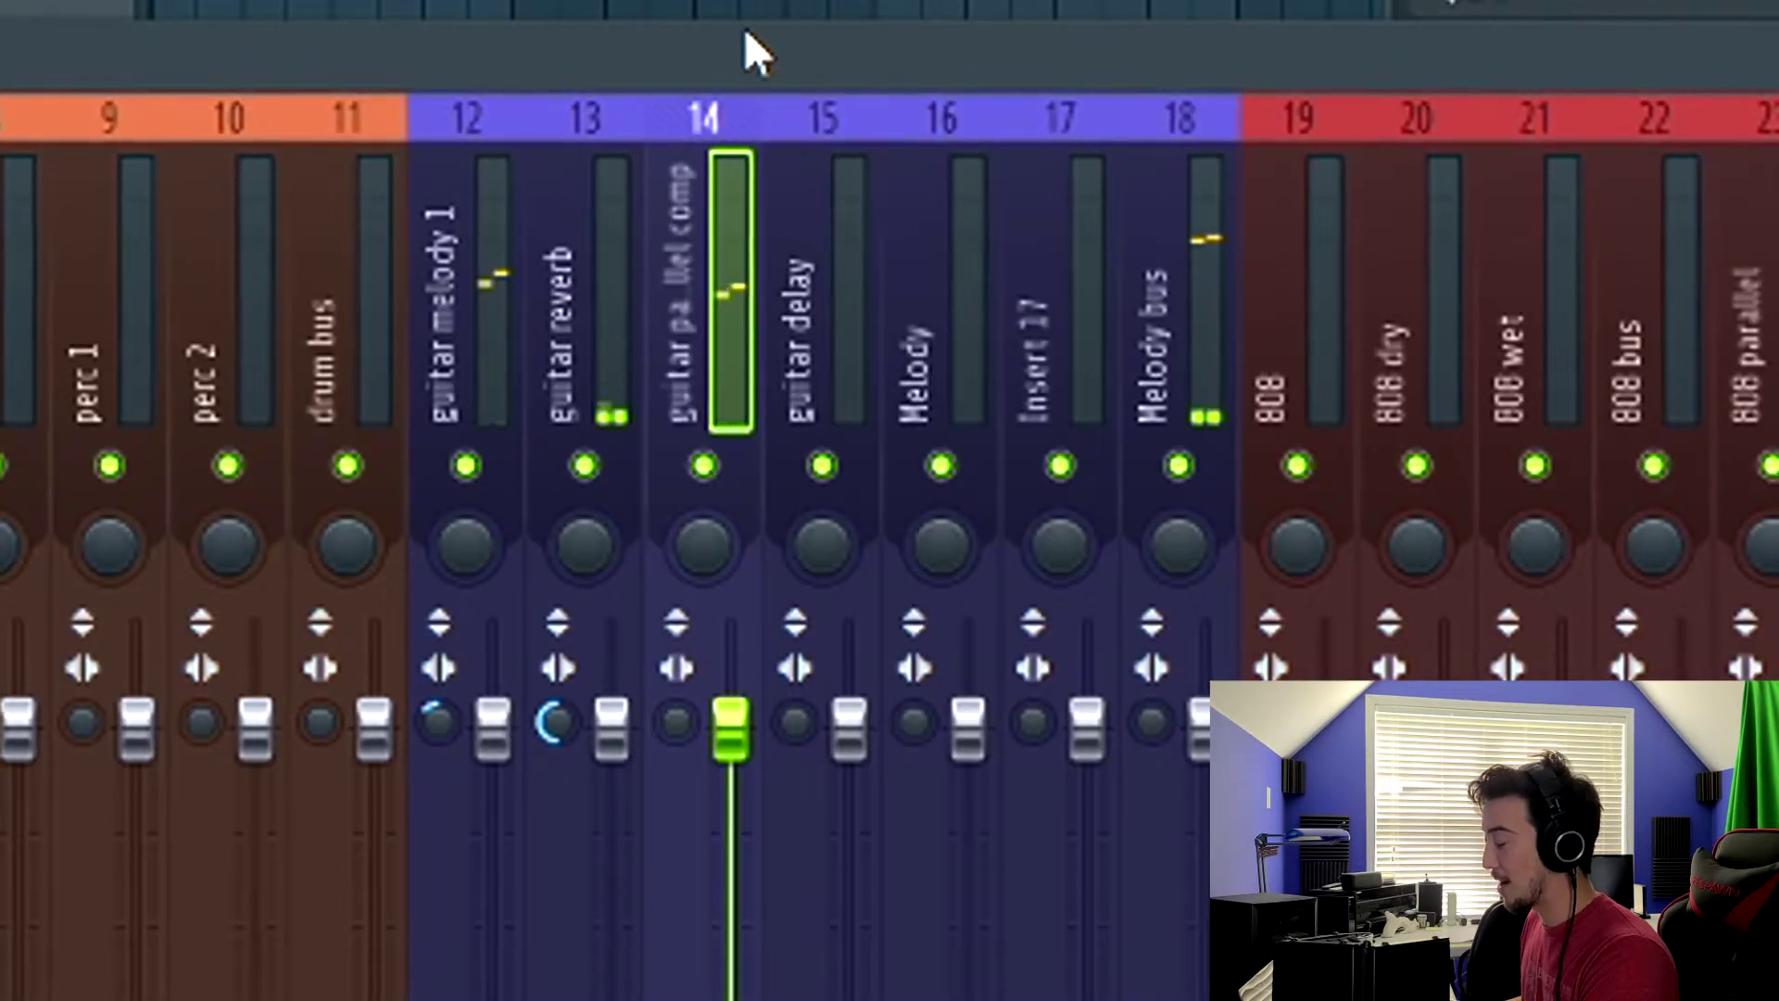
- Lower the guitar parallel comp track's level and adjust the stereo separation of the guitar delay track
{"action": "left_click", "coordinate": [476, 334]}
{"action": "left_click", "coordinate": [719, 296]}
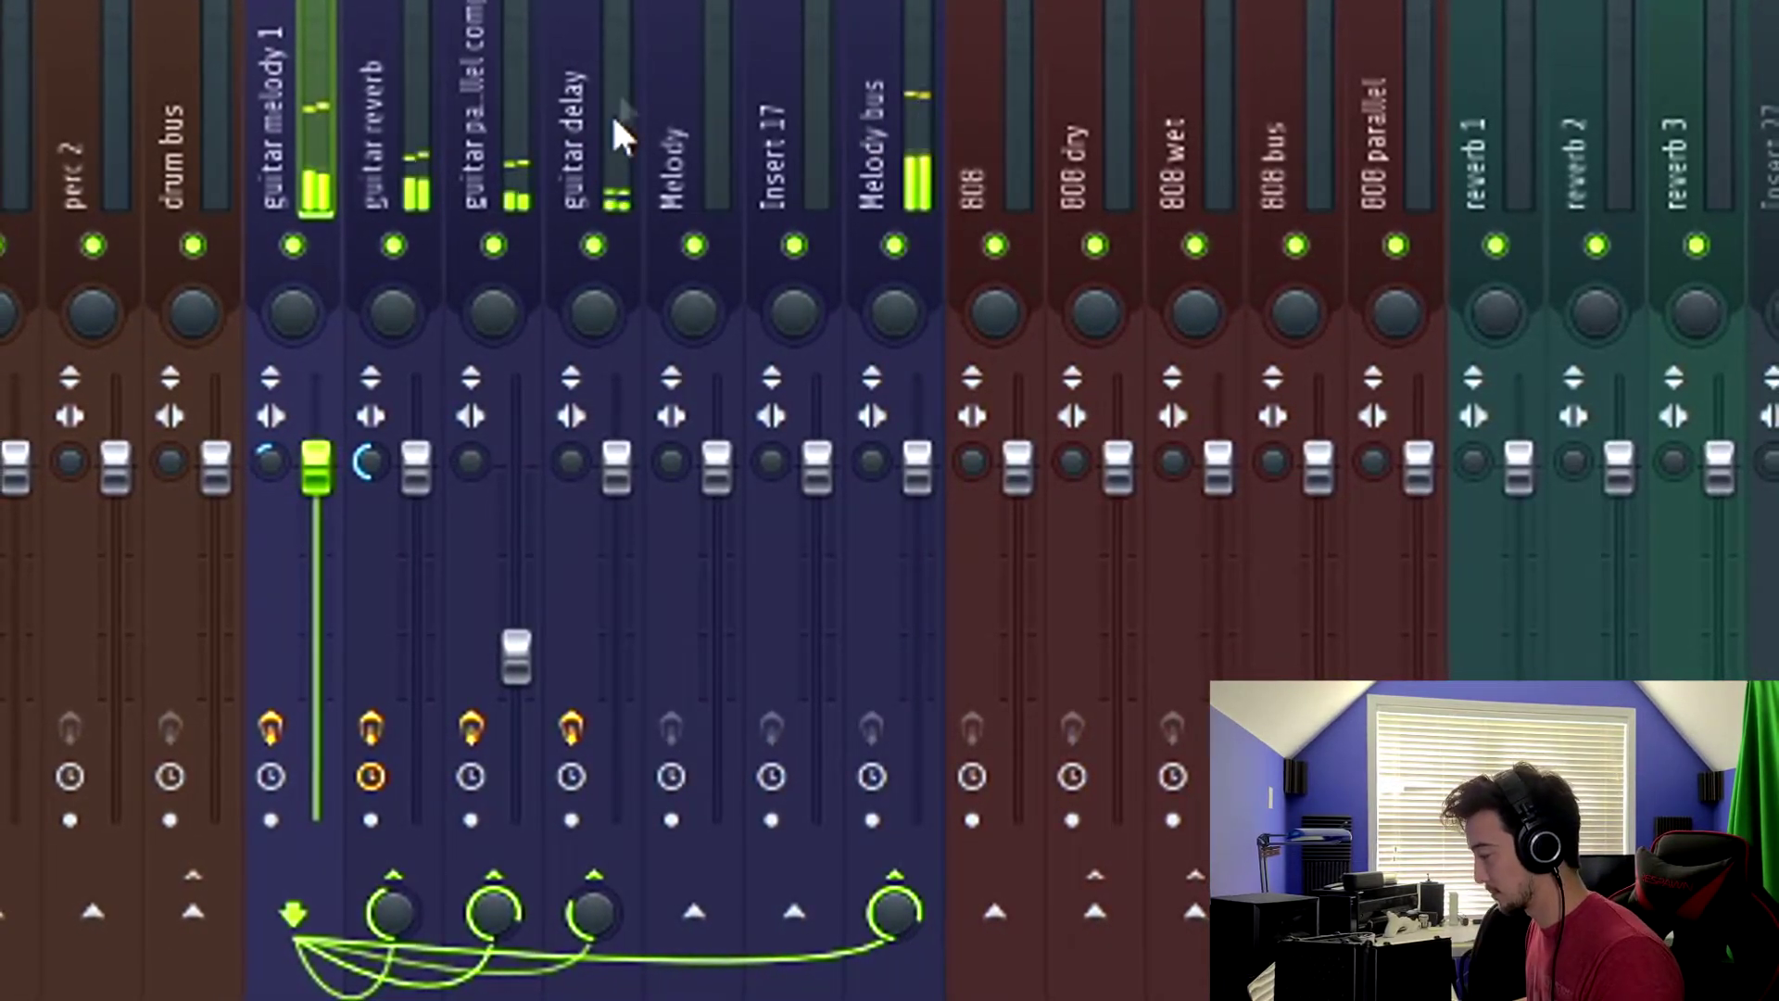
{"action": "left_click", "coordinate": [570, 448]}
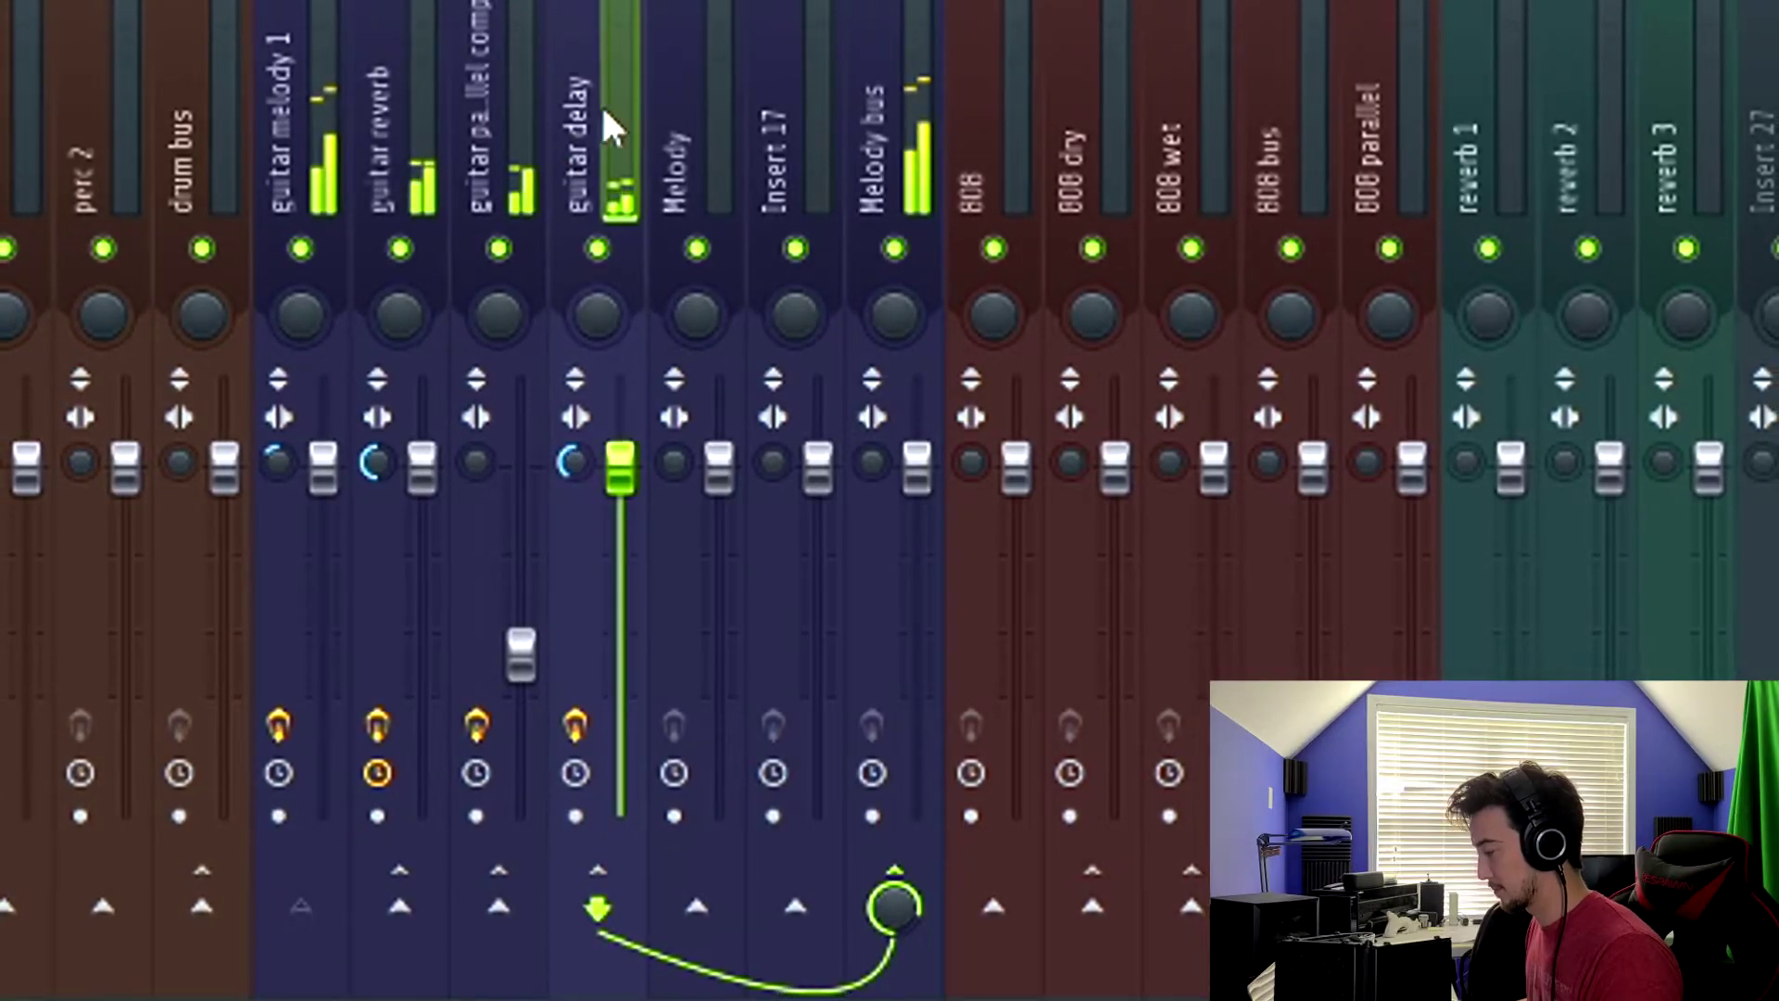
- Rename the Melody mixer track as guitar saturation
{"action": "right_click", "coordinate": [469, 399]}
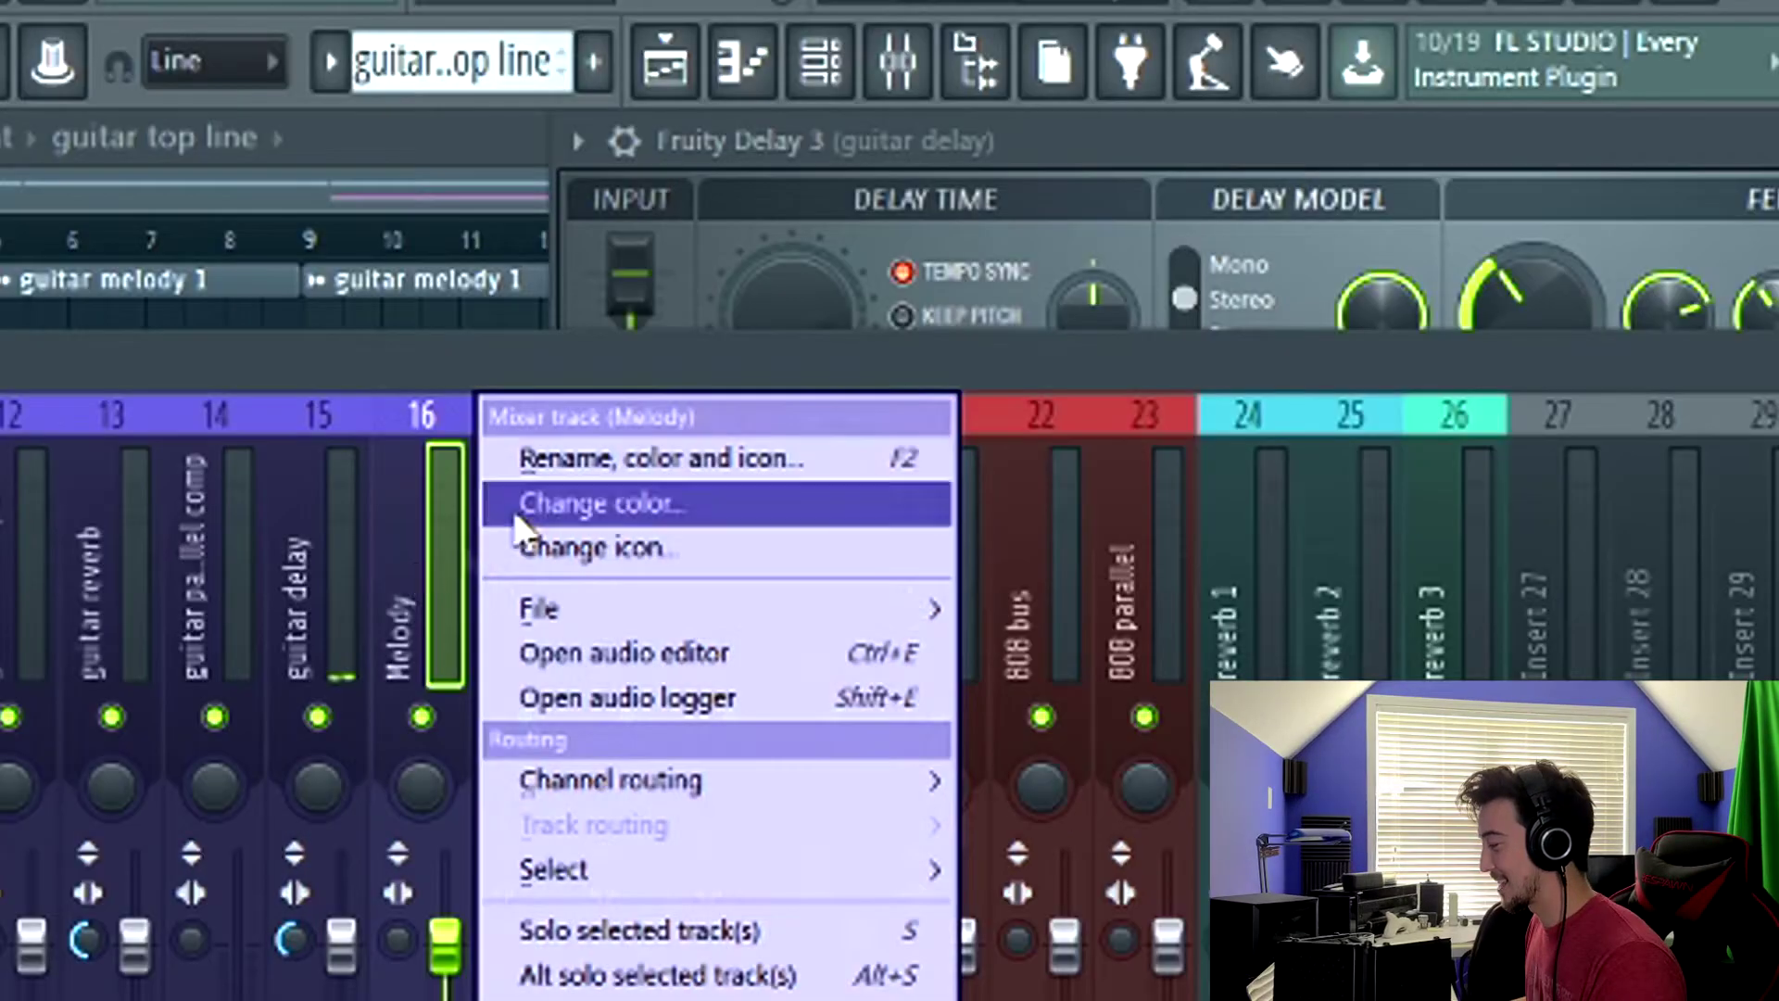
{"action": "left_click", "coordinate": [599, 461]}
{"action": "type", "text": "s"}
{"action": "key", "text": "Return"}
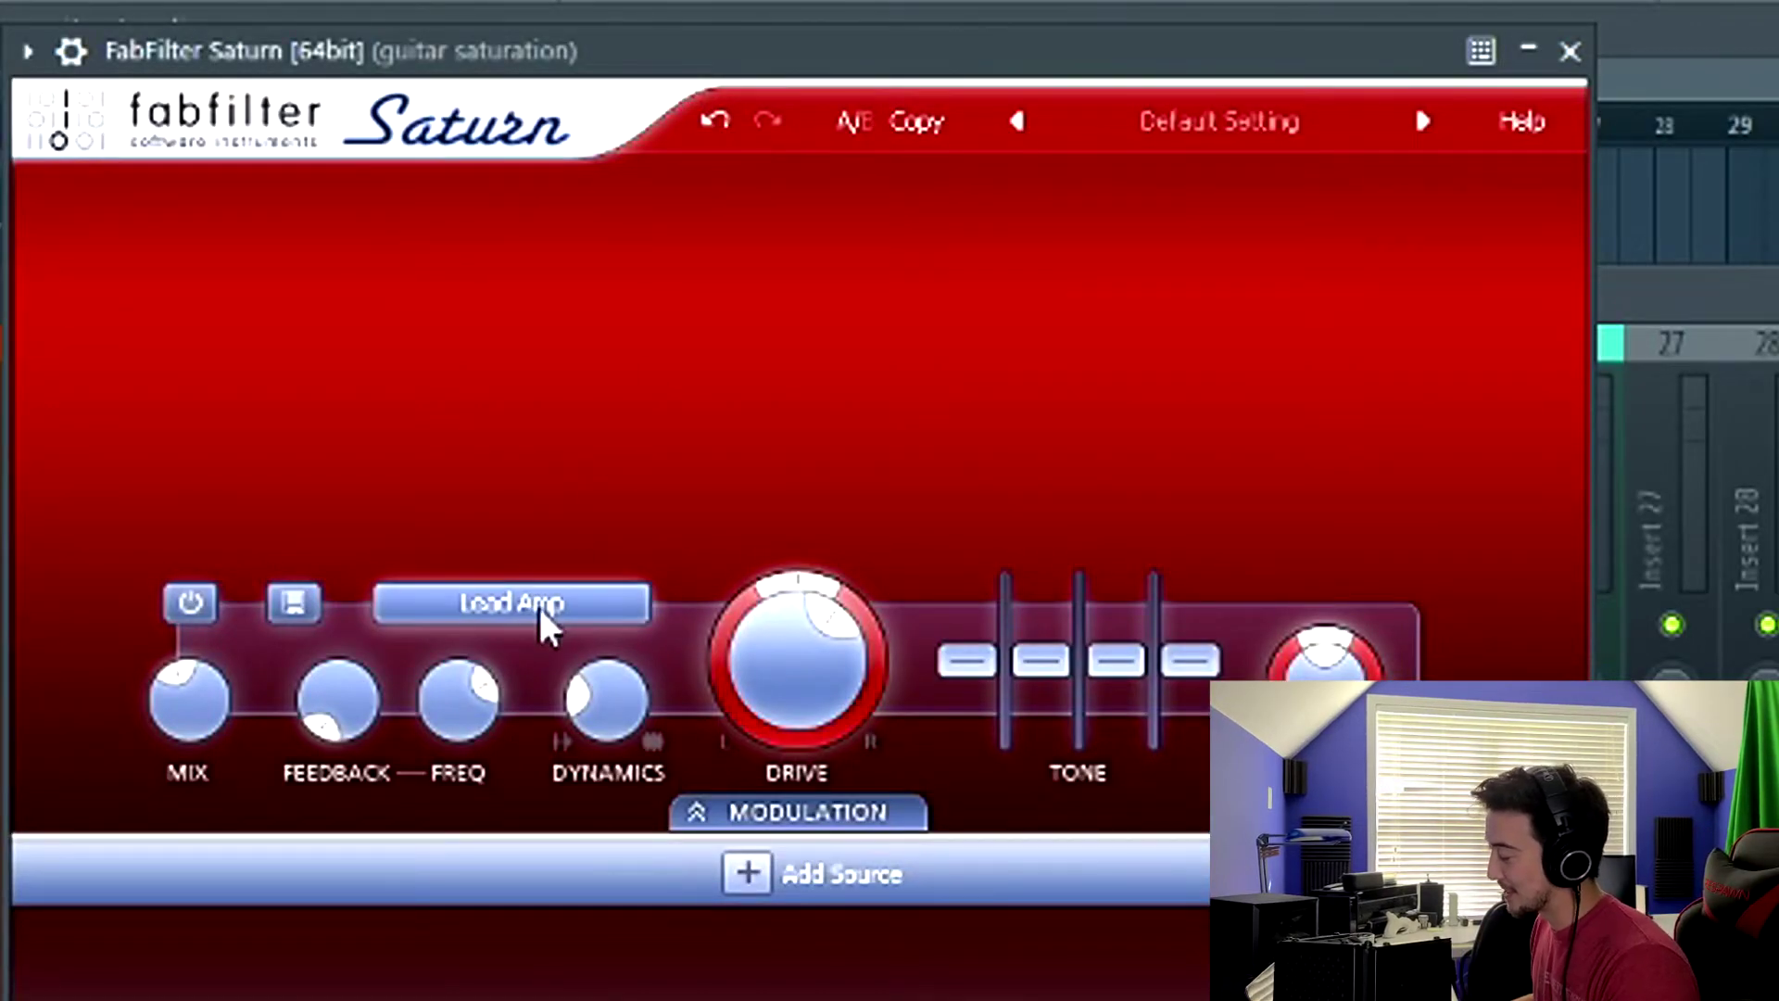
- Audition FabFilter Saturn's Lead Amp style on the guitar saturation track and set its drive pan to about -0.693
{"action": "left_click", "coordinate": [543, 623]}
{"action": "left_click", "coordinate": [734, 15]}
{"action": "key", "text": "space"}
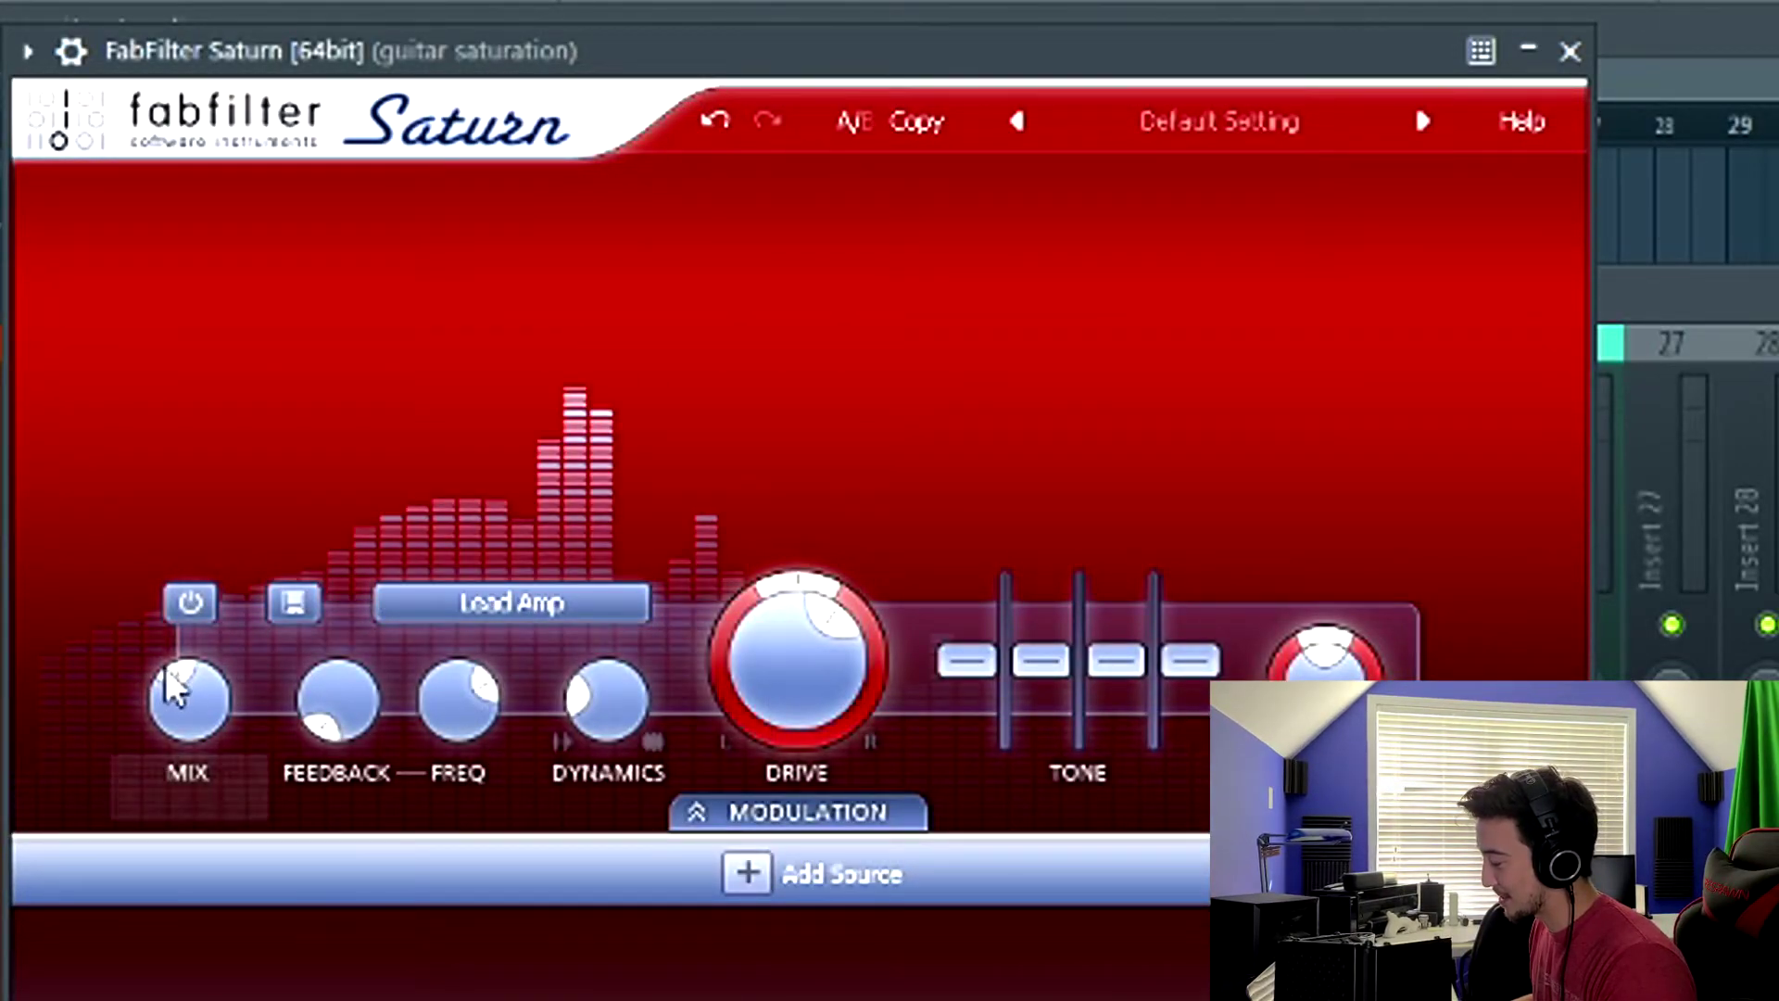
{"action": "mouse_move", "coordinate": [179, 673]}
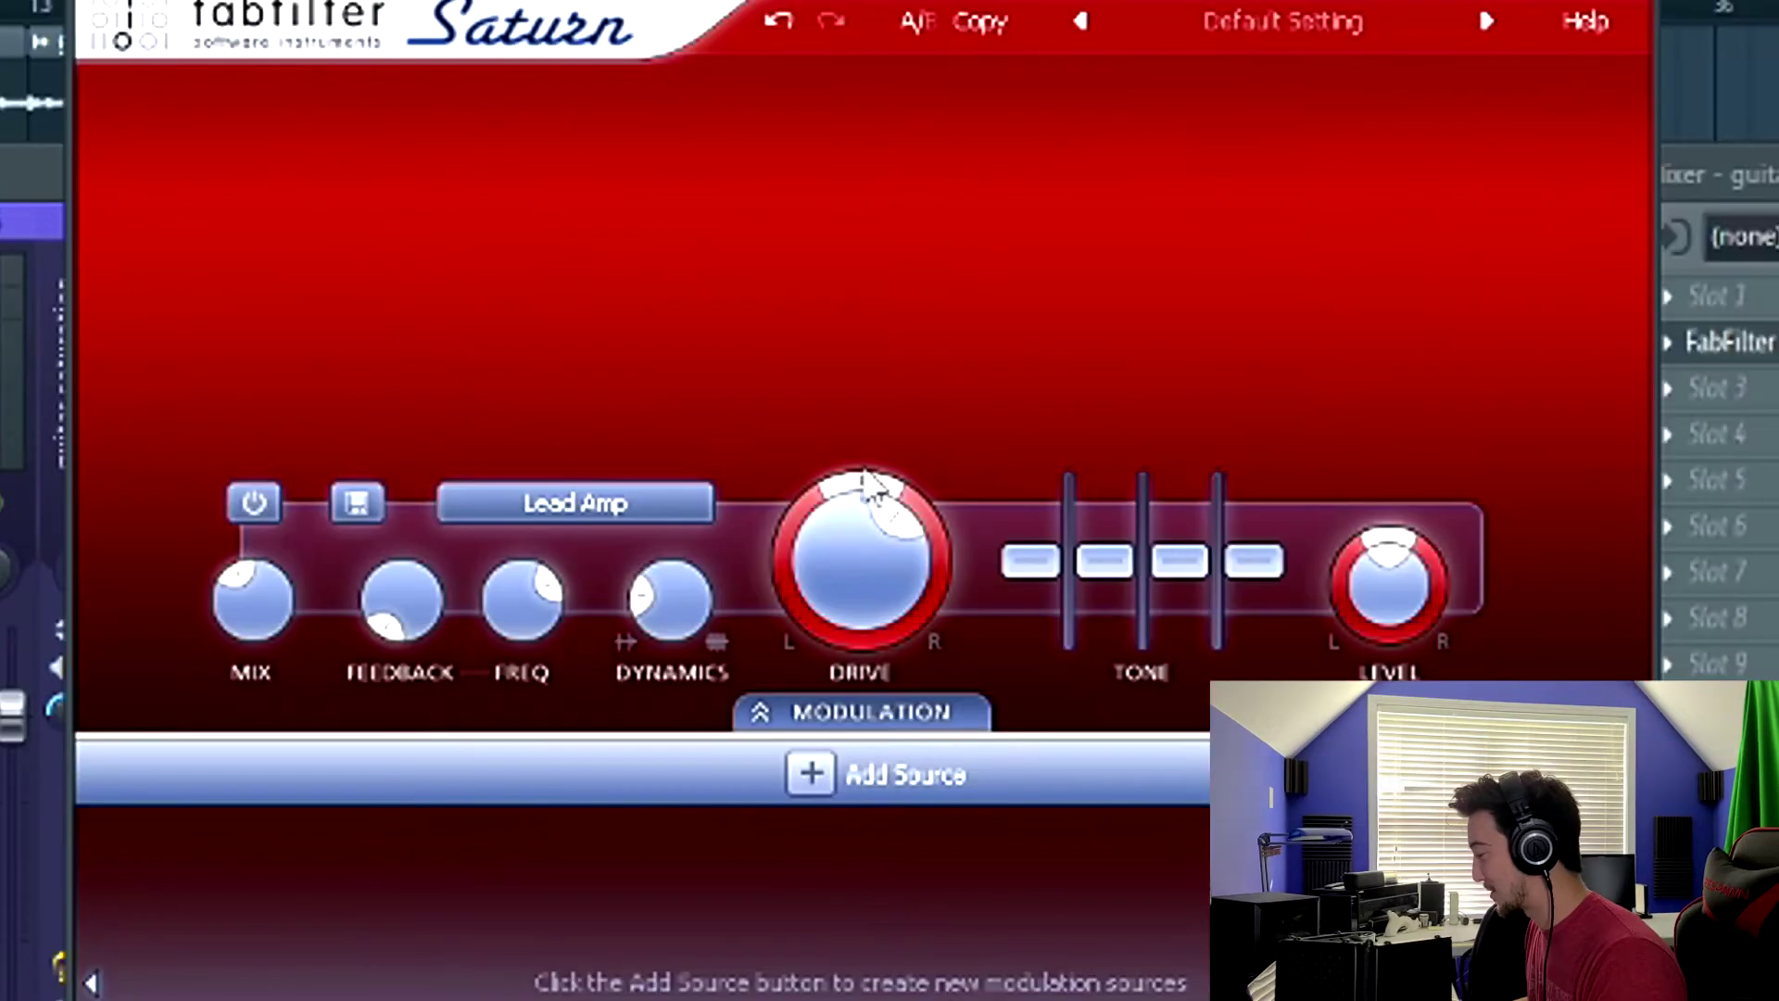
{"action": "mouse_move", "coordinate": [825, 600]}
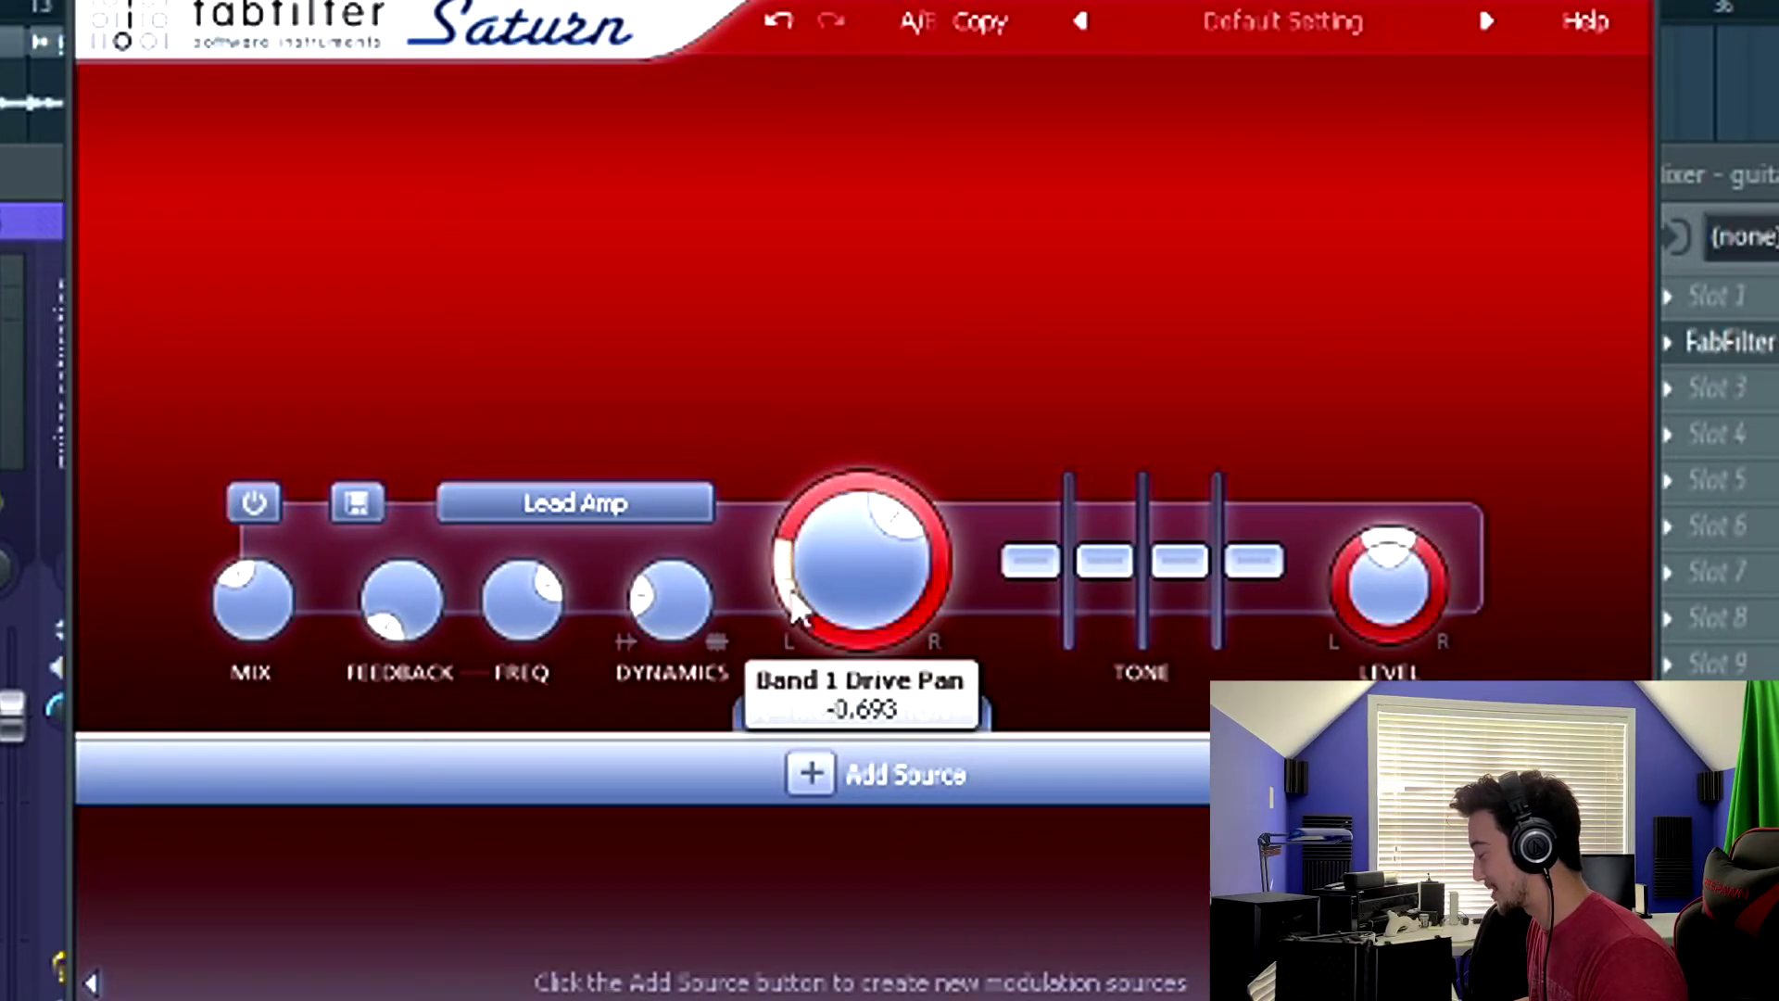
{"action": "key", "text": "space"}
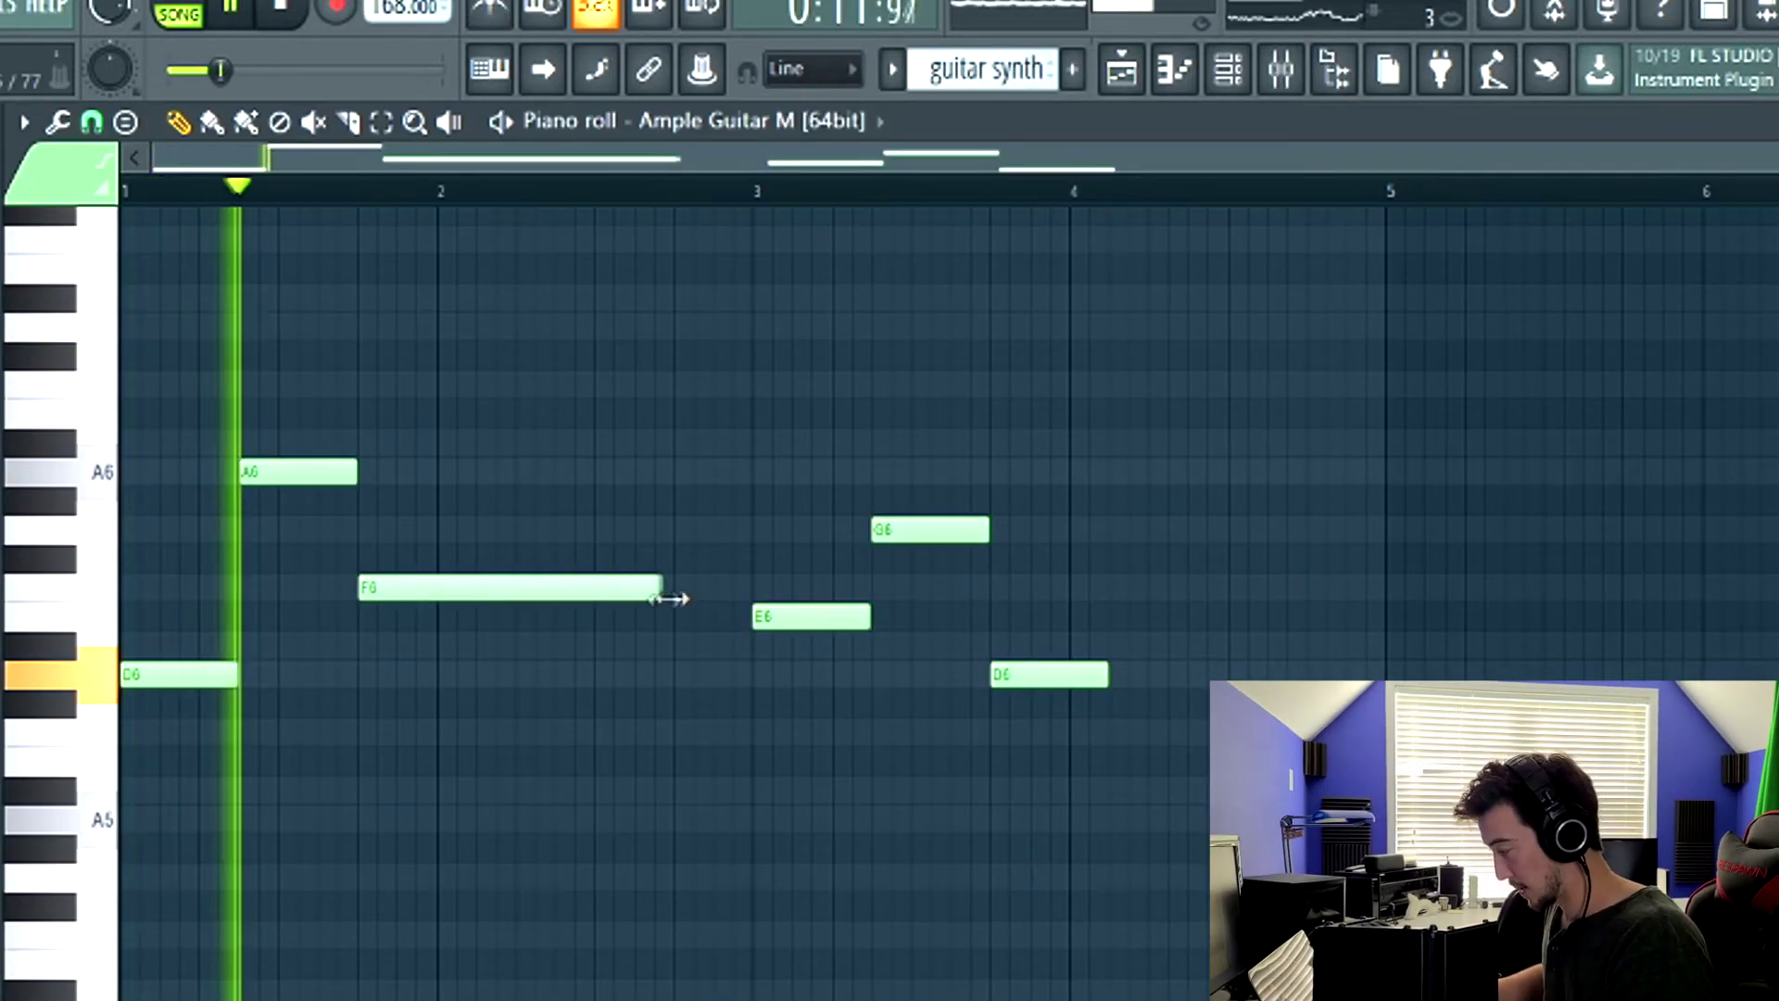
- Slightly lengthen the F6 note in the guitar synth pattern and load the Chorus Smear preset in the Delay Man effect
{"action": "left_click_drag", "start_coordinate": [669, 599], "coordinate": [680, 608]}
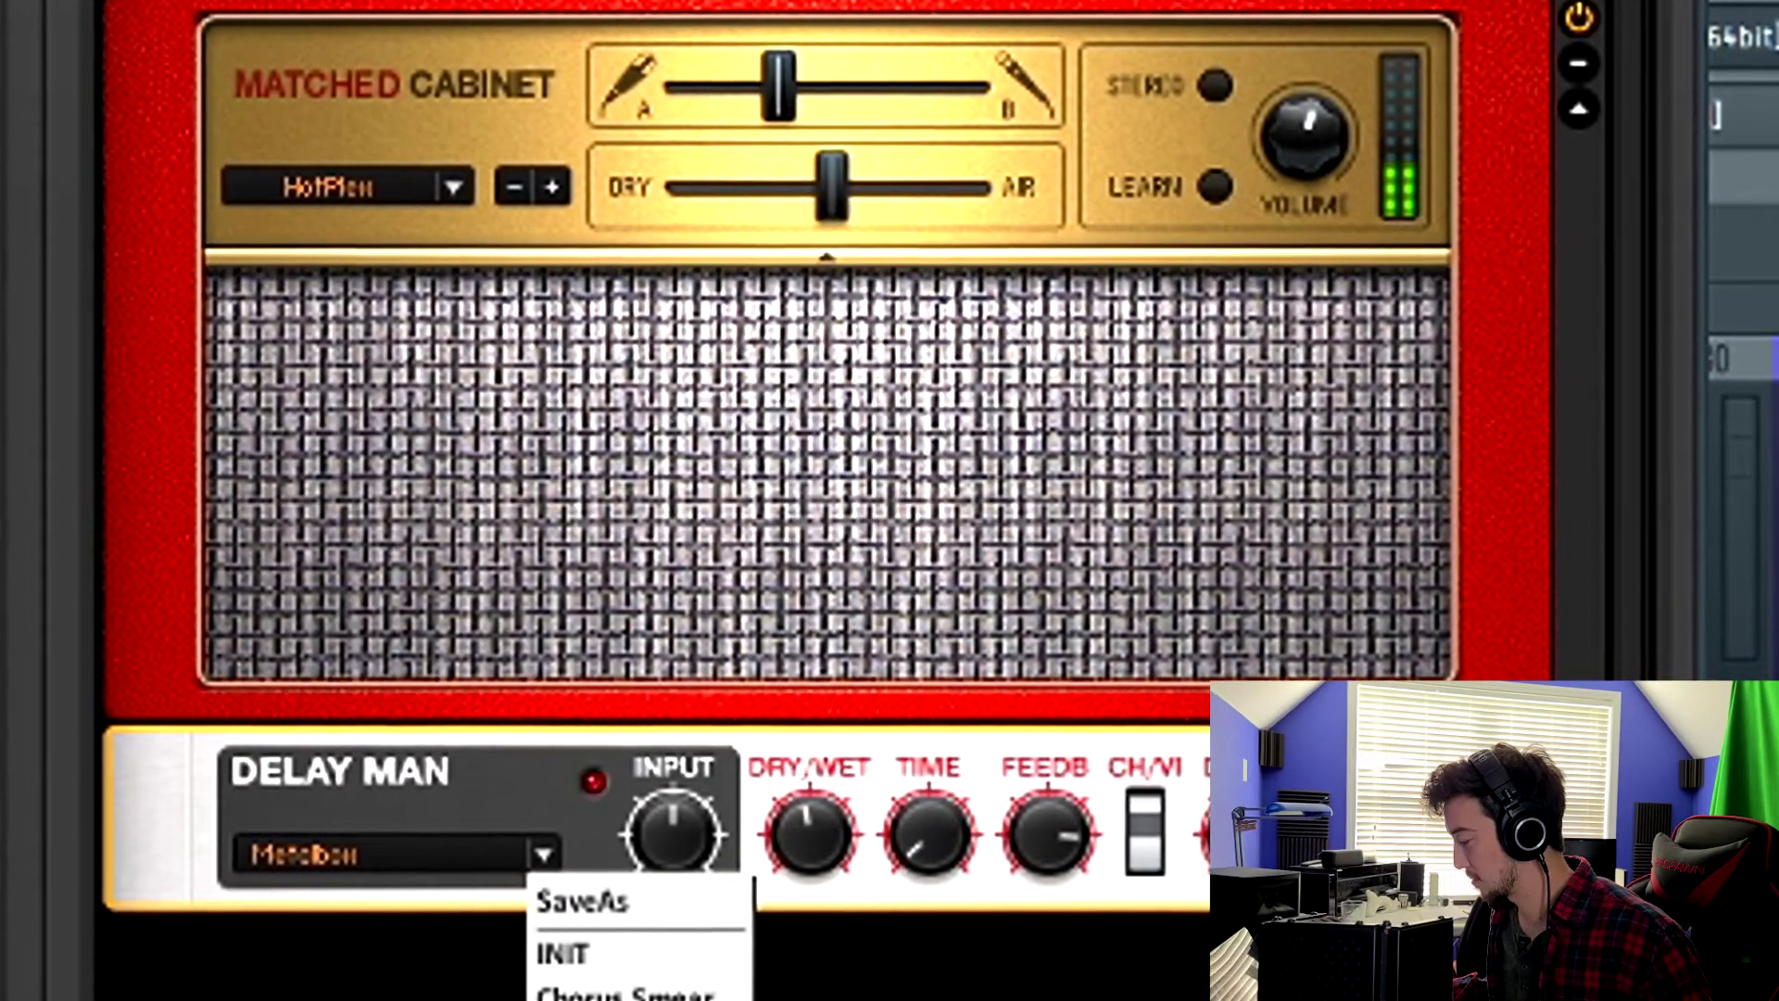
{"action": "left_click", "coordinate": [584, 999]}
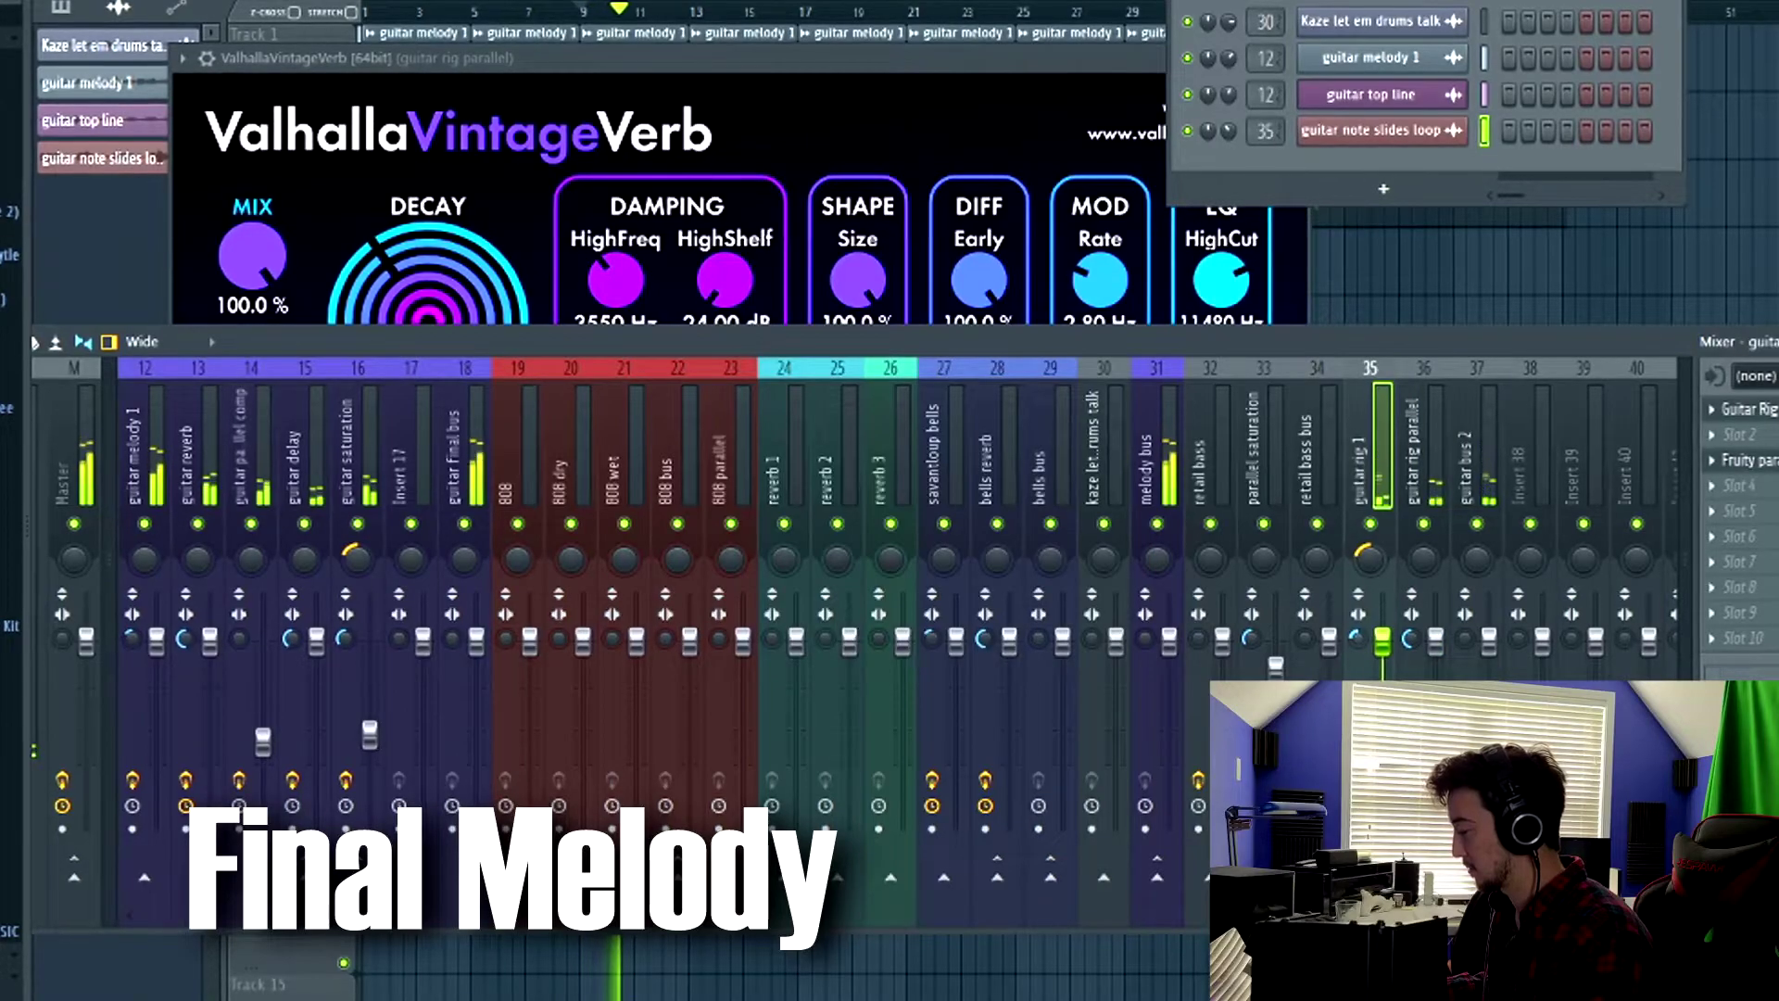
- Check the guitar rig parallel mixer track while the full melody plays and close the open windows
{"action": "left_click", "coordinate": [1436, 430]}
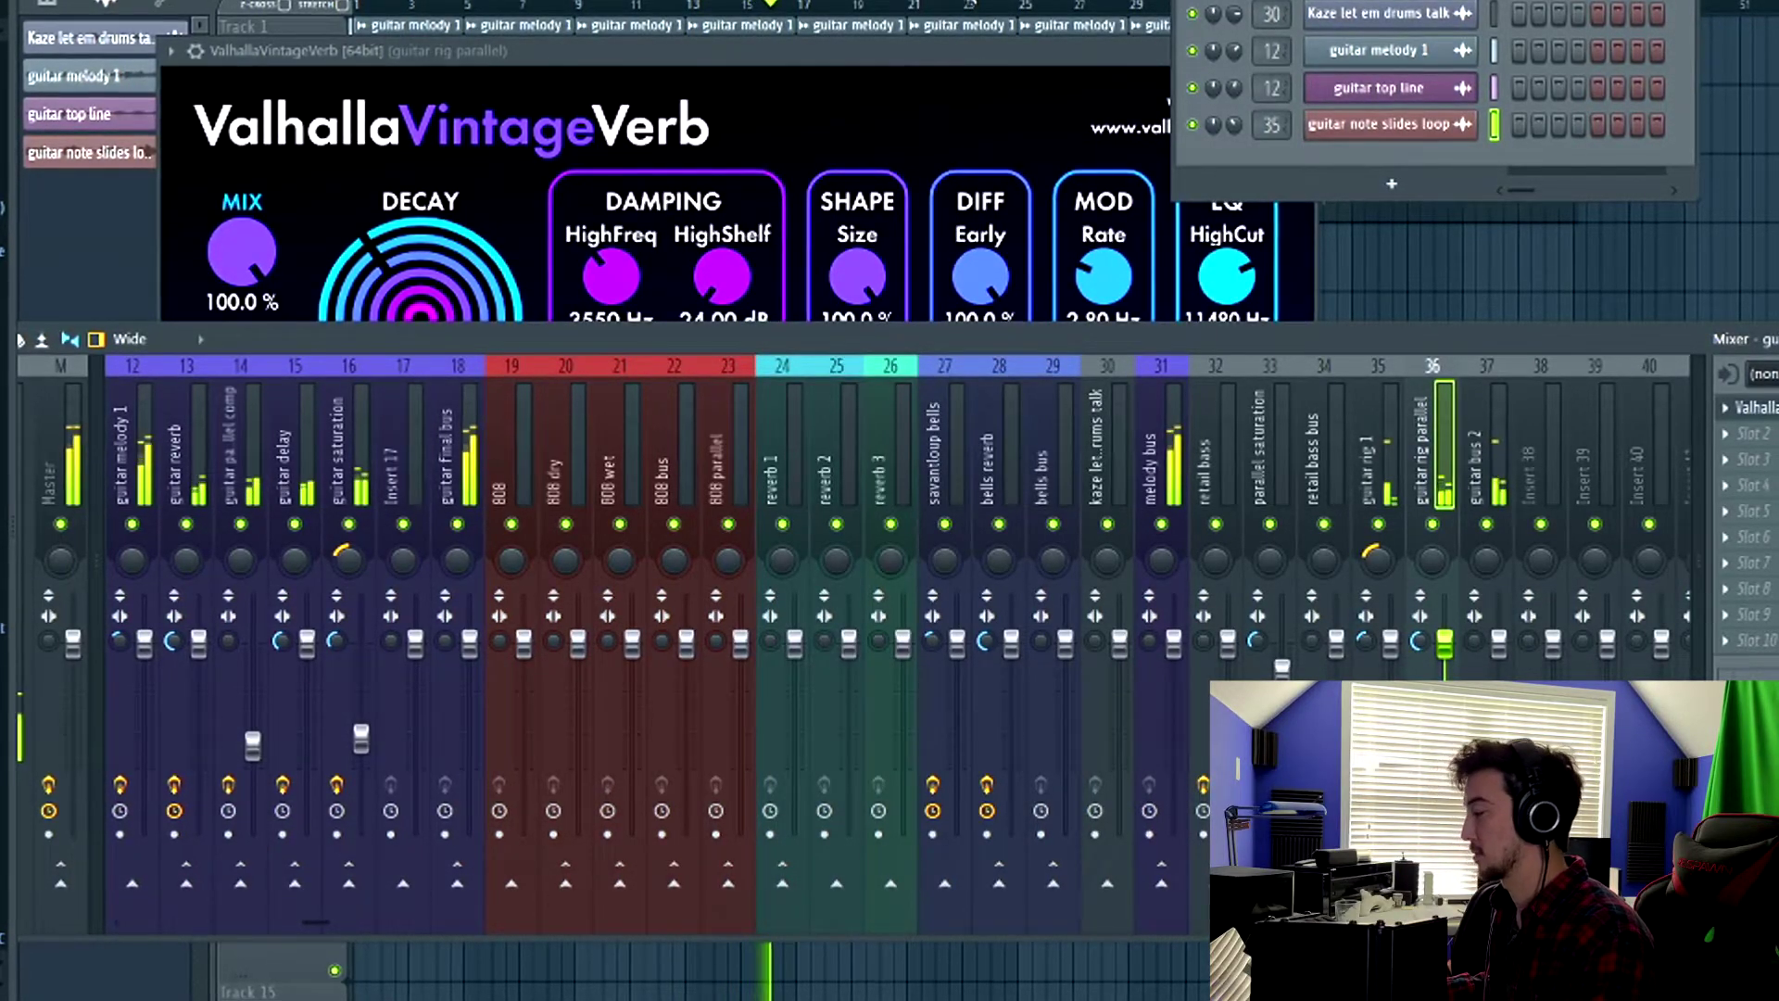
{"action": "key", "text": "F12"}
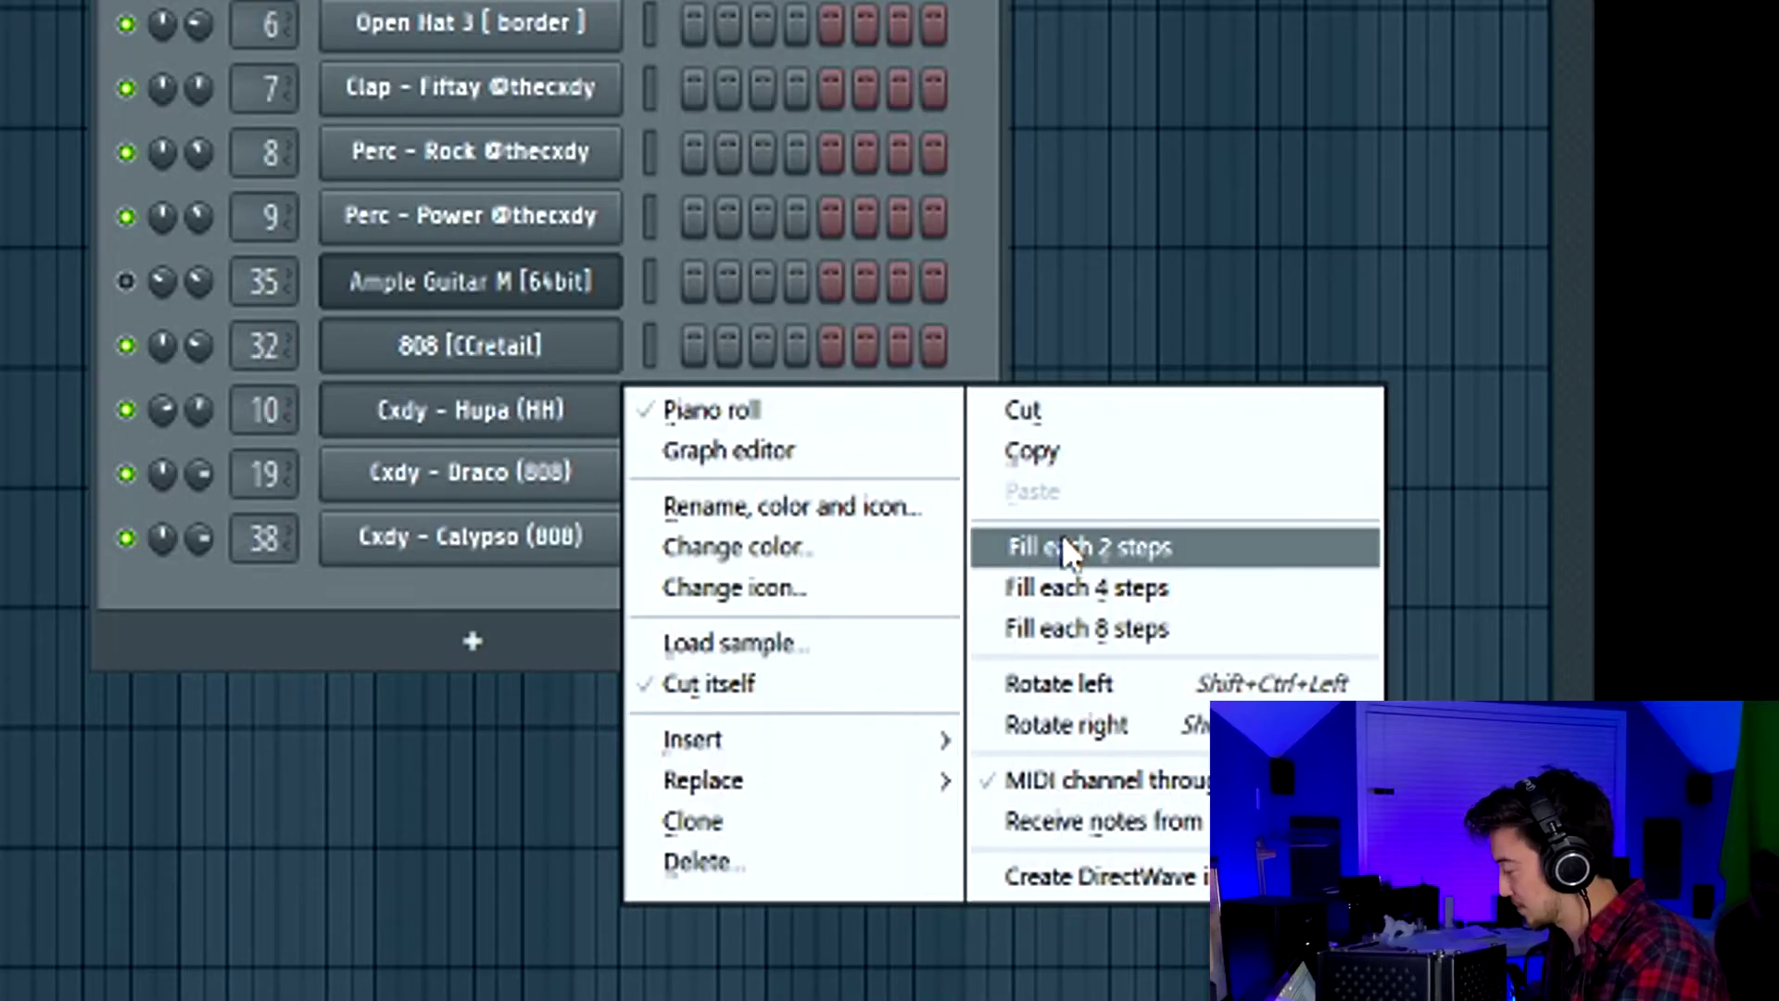
- Fill the Cxdy - Hupa (HH) hi-hat every 2 steps in the drums pattern and duplicate the bar across four bars
{"action": "left_click", "coordinate": [1062, 538]}
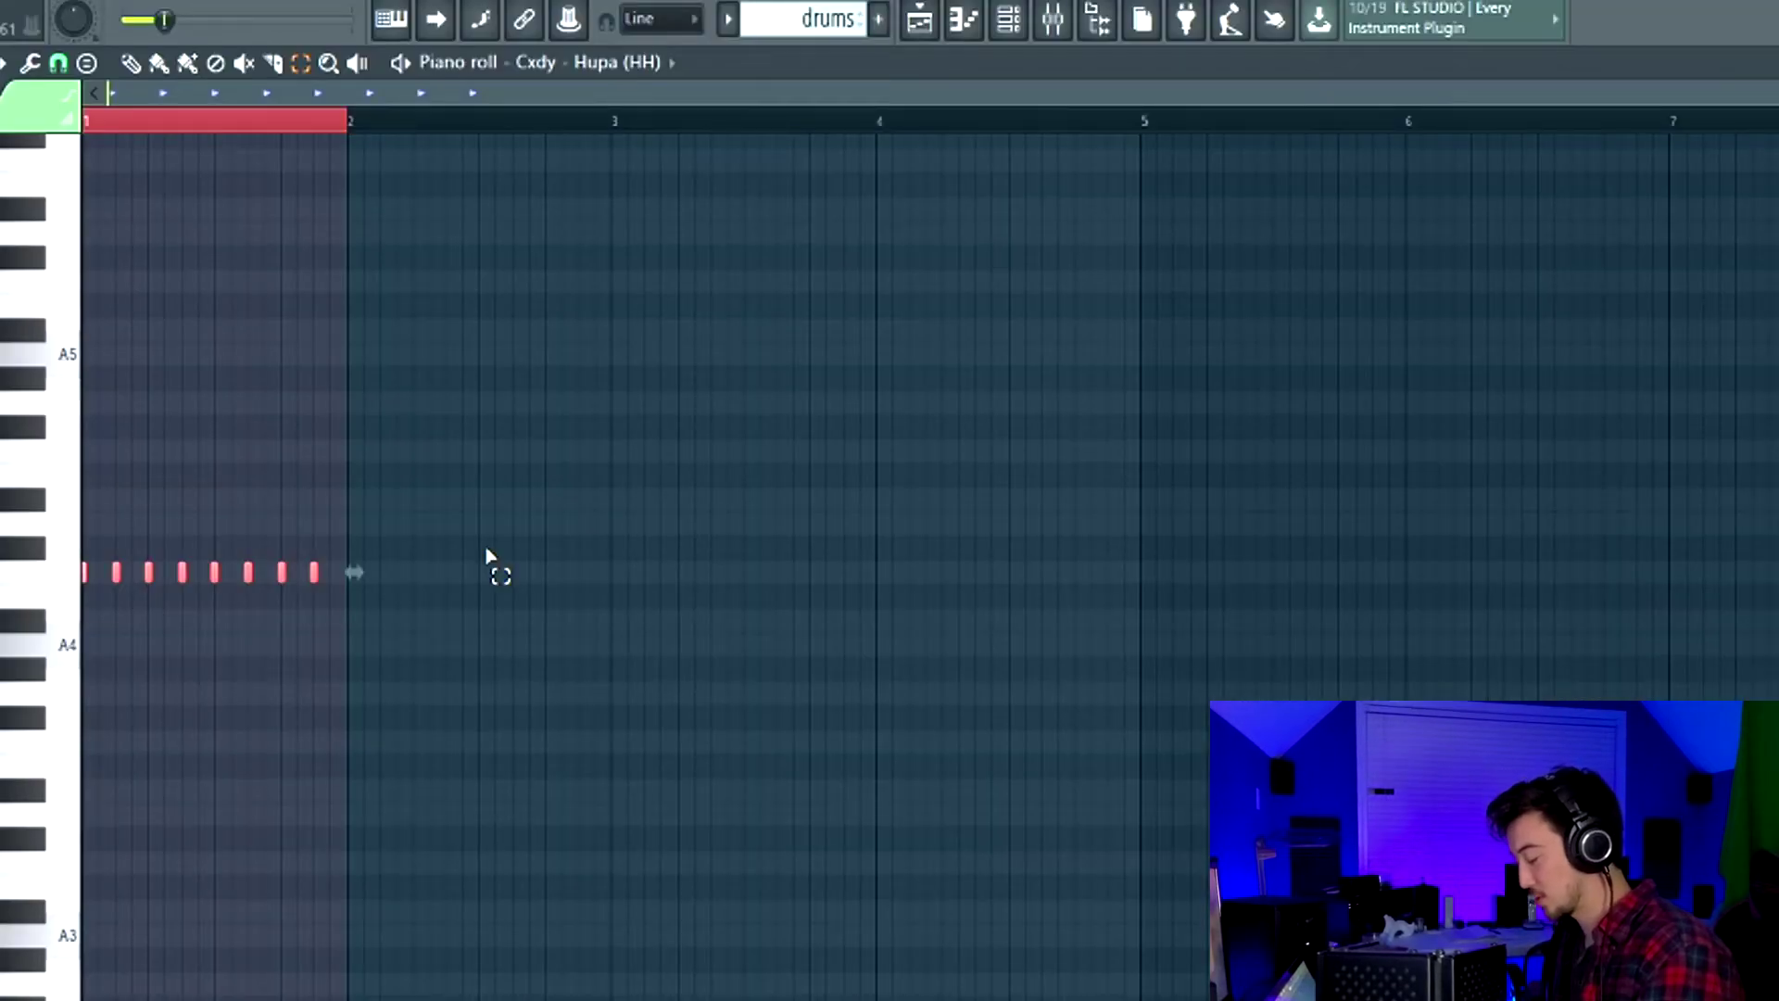
{"action": "key", "text": "ctrl+b"}
{"action": "key", "text": "ctrl+b"}
{"action": "key", "text": "ctrl+b"}
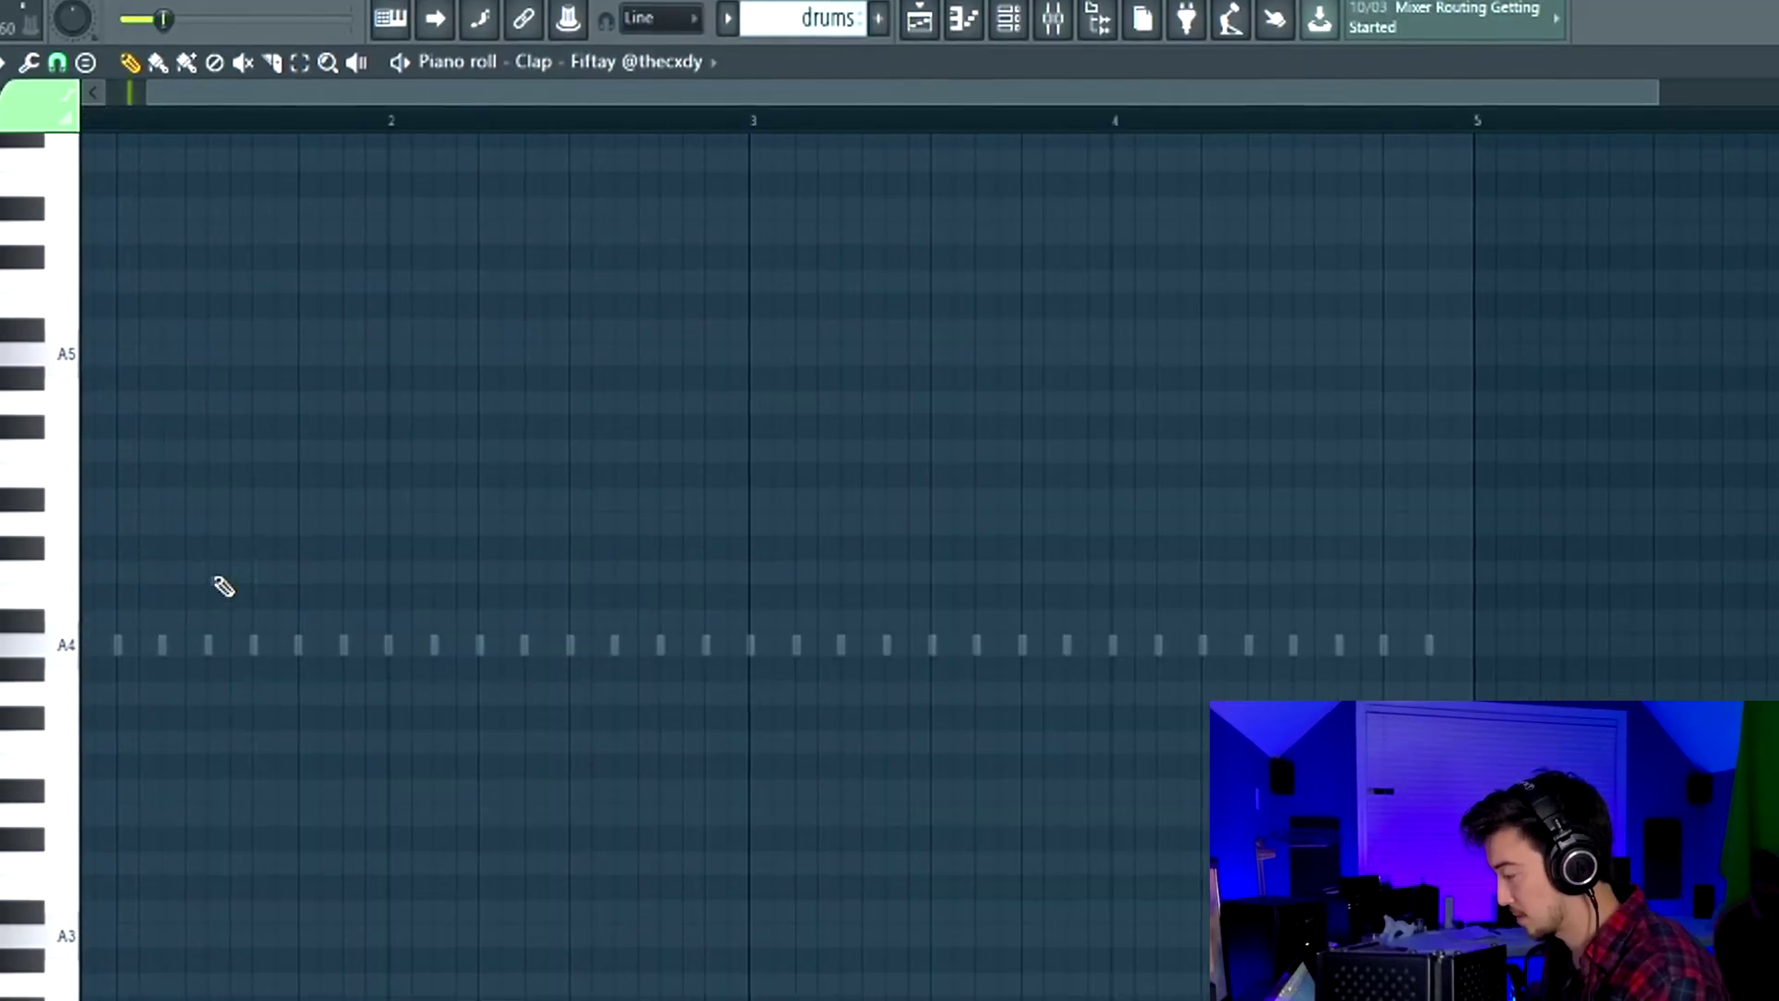
- Place a C5 note for the Fiftay clap on the third beat of each of the four bars during playback
{"action": "left_click", "coordinate": [224, 571]}
{"action": "key", "text": "space"}
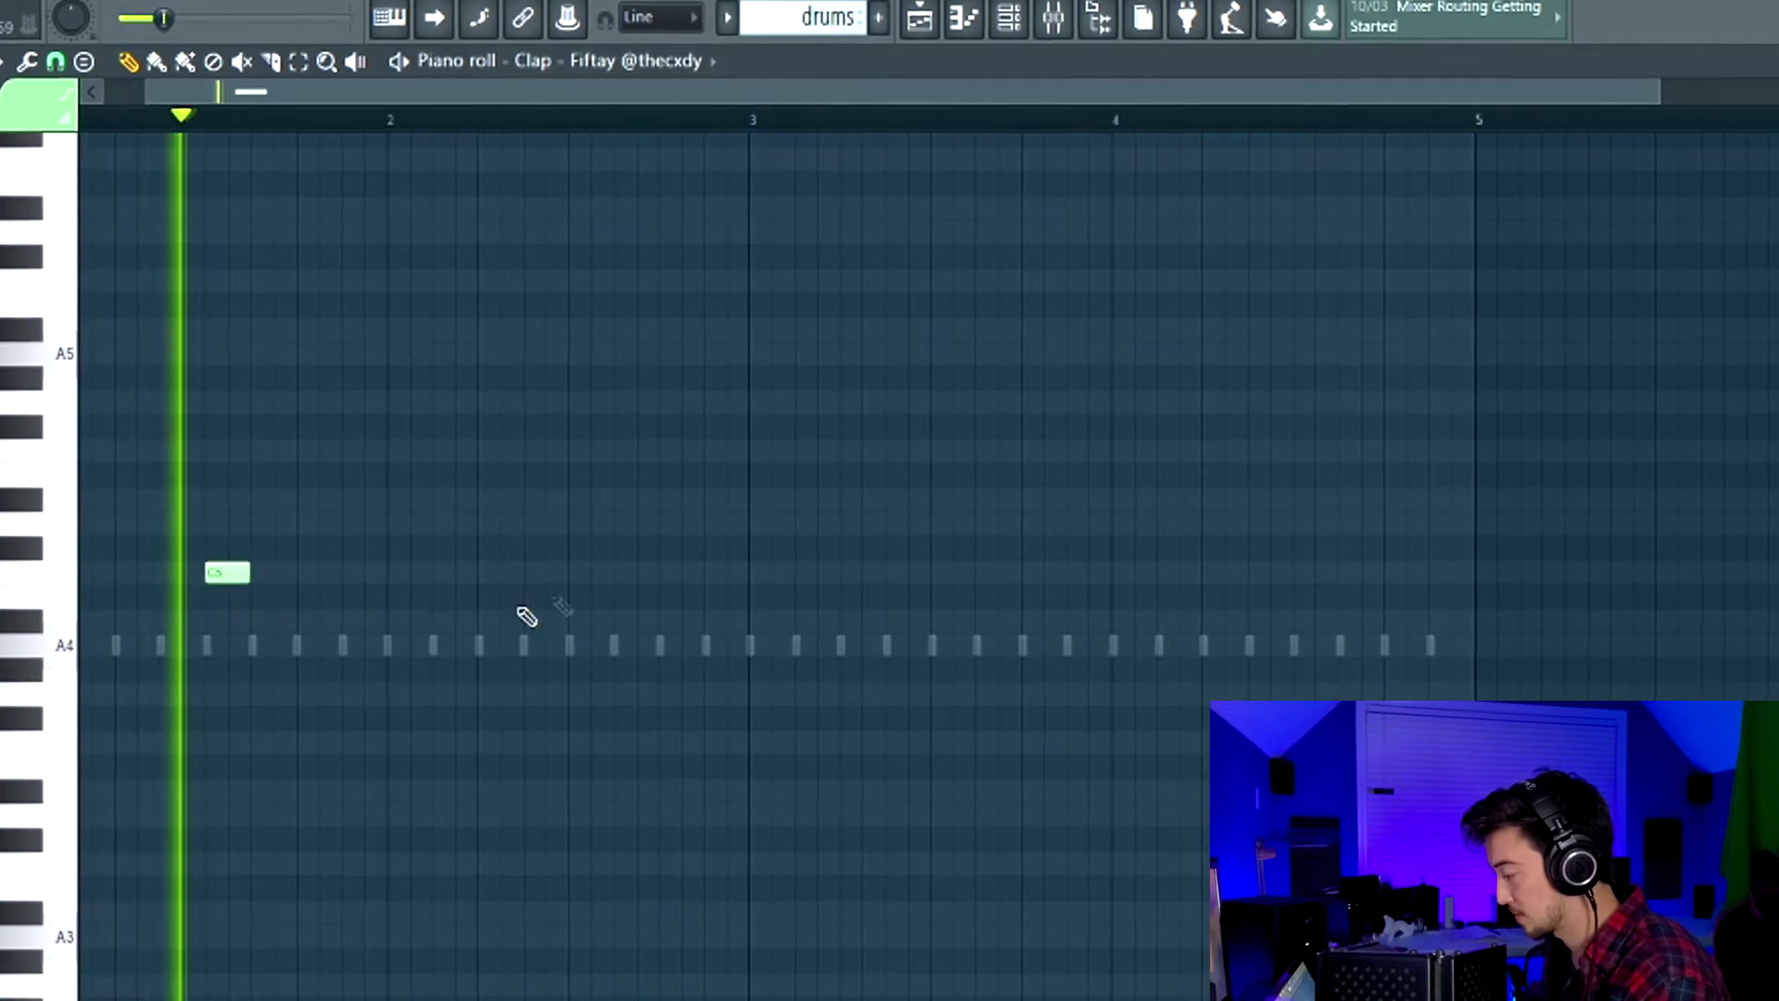
{"action": "left_click", "coordinate": [589, 571]}
{"action": "left_click", "coordinate": [947, 573]}
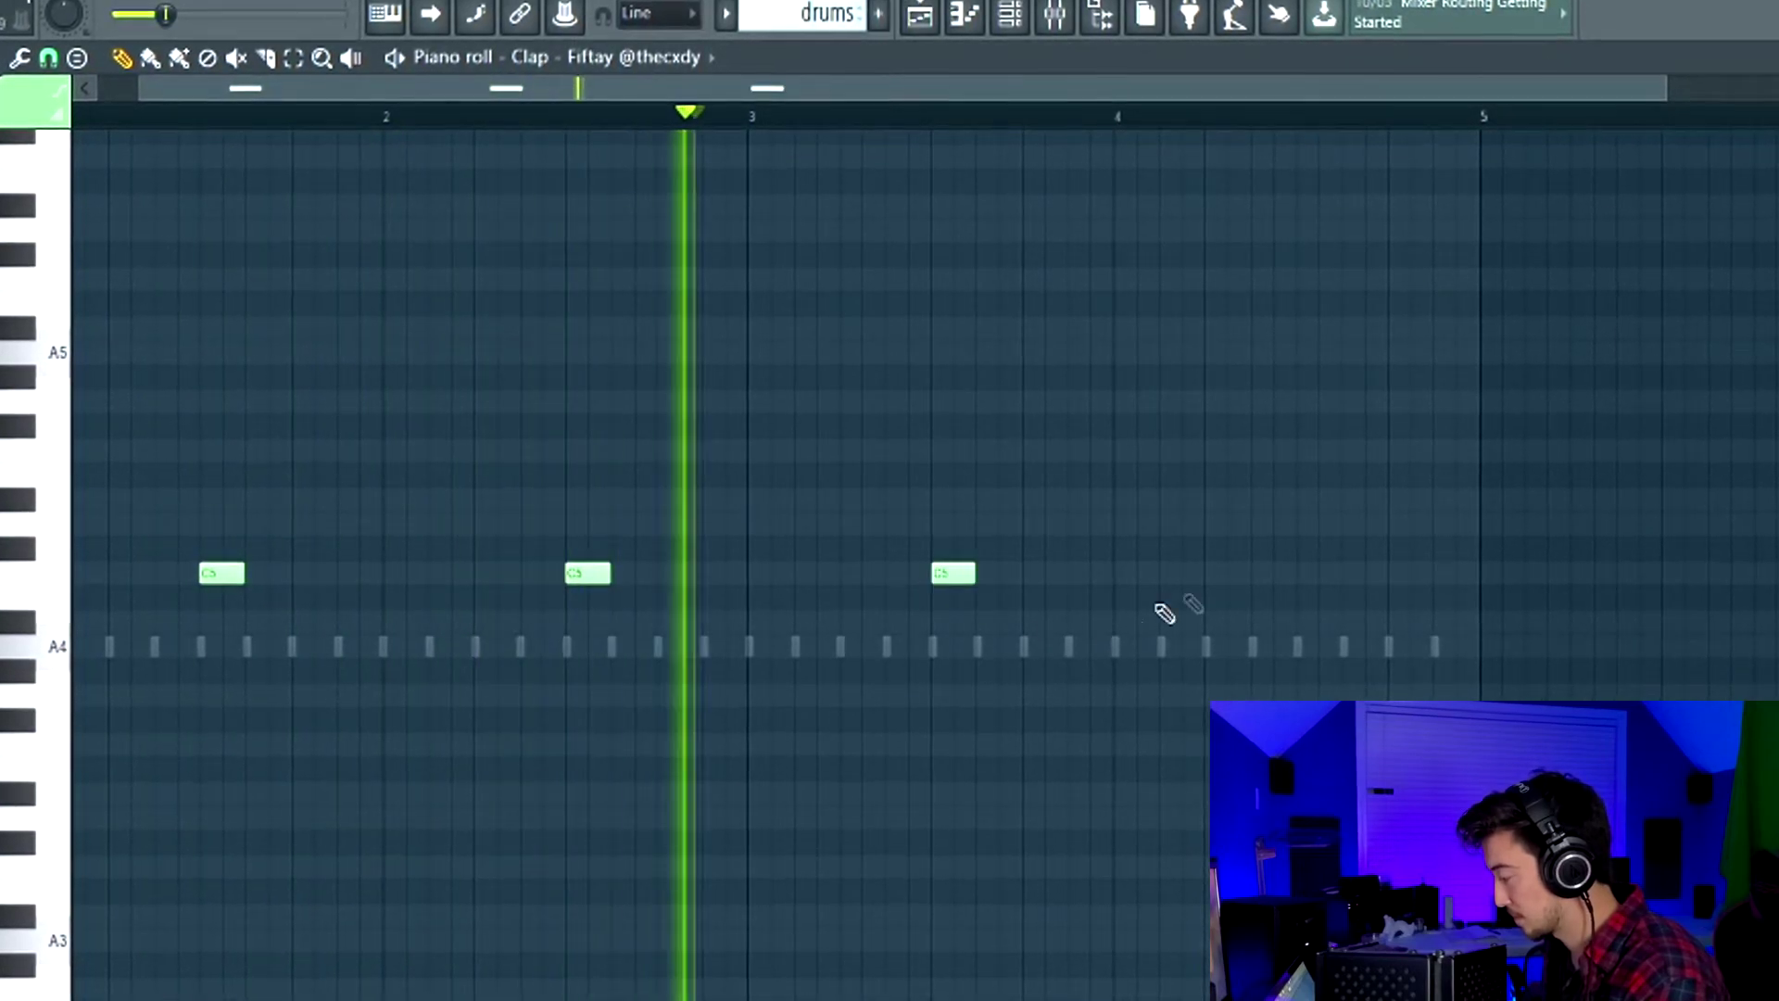
{"action": "left_click", "coordinate": [1316, 574]}
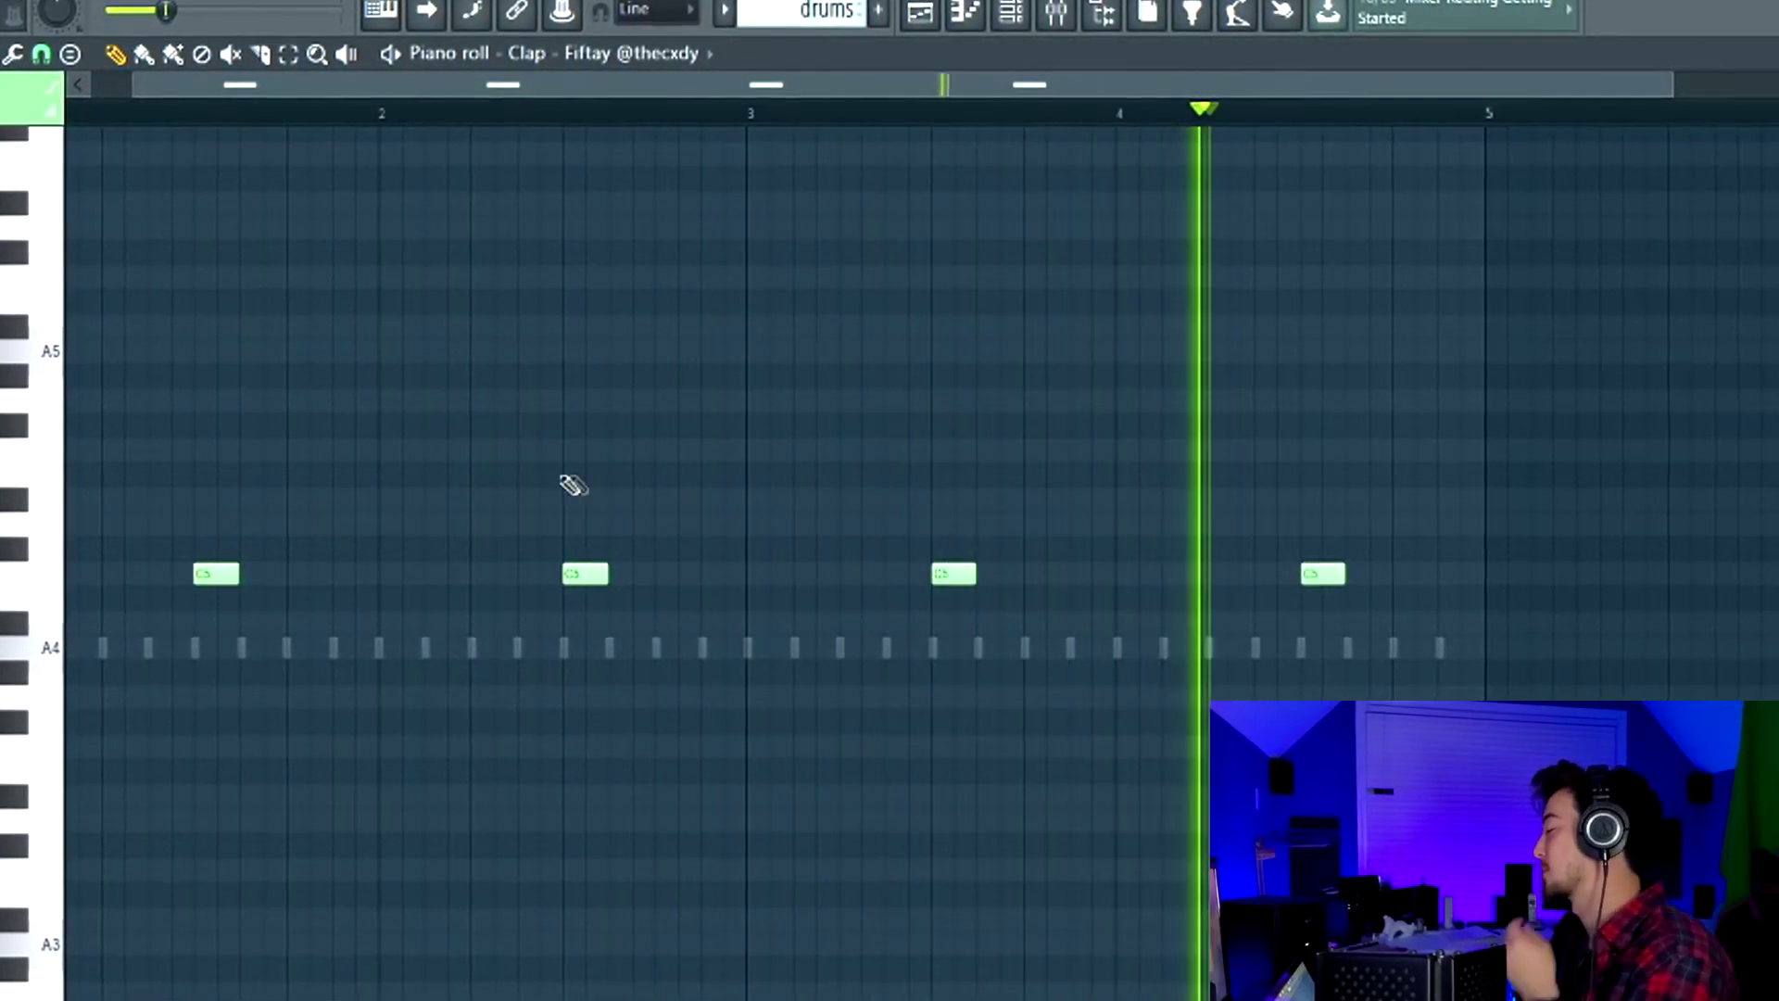
- Place three consecutive F5 notes from the start of bar 3 in the drums pattern during playback
{"action": "scroll", "coordinate": [523, 500], "scroll_direction": "down", "scroll_amount": 2}
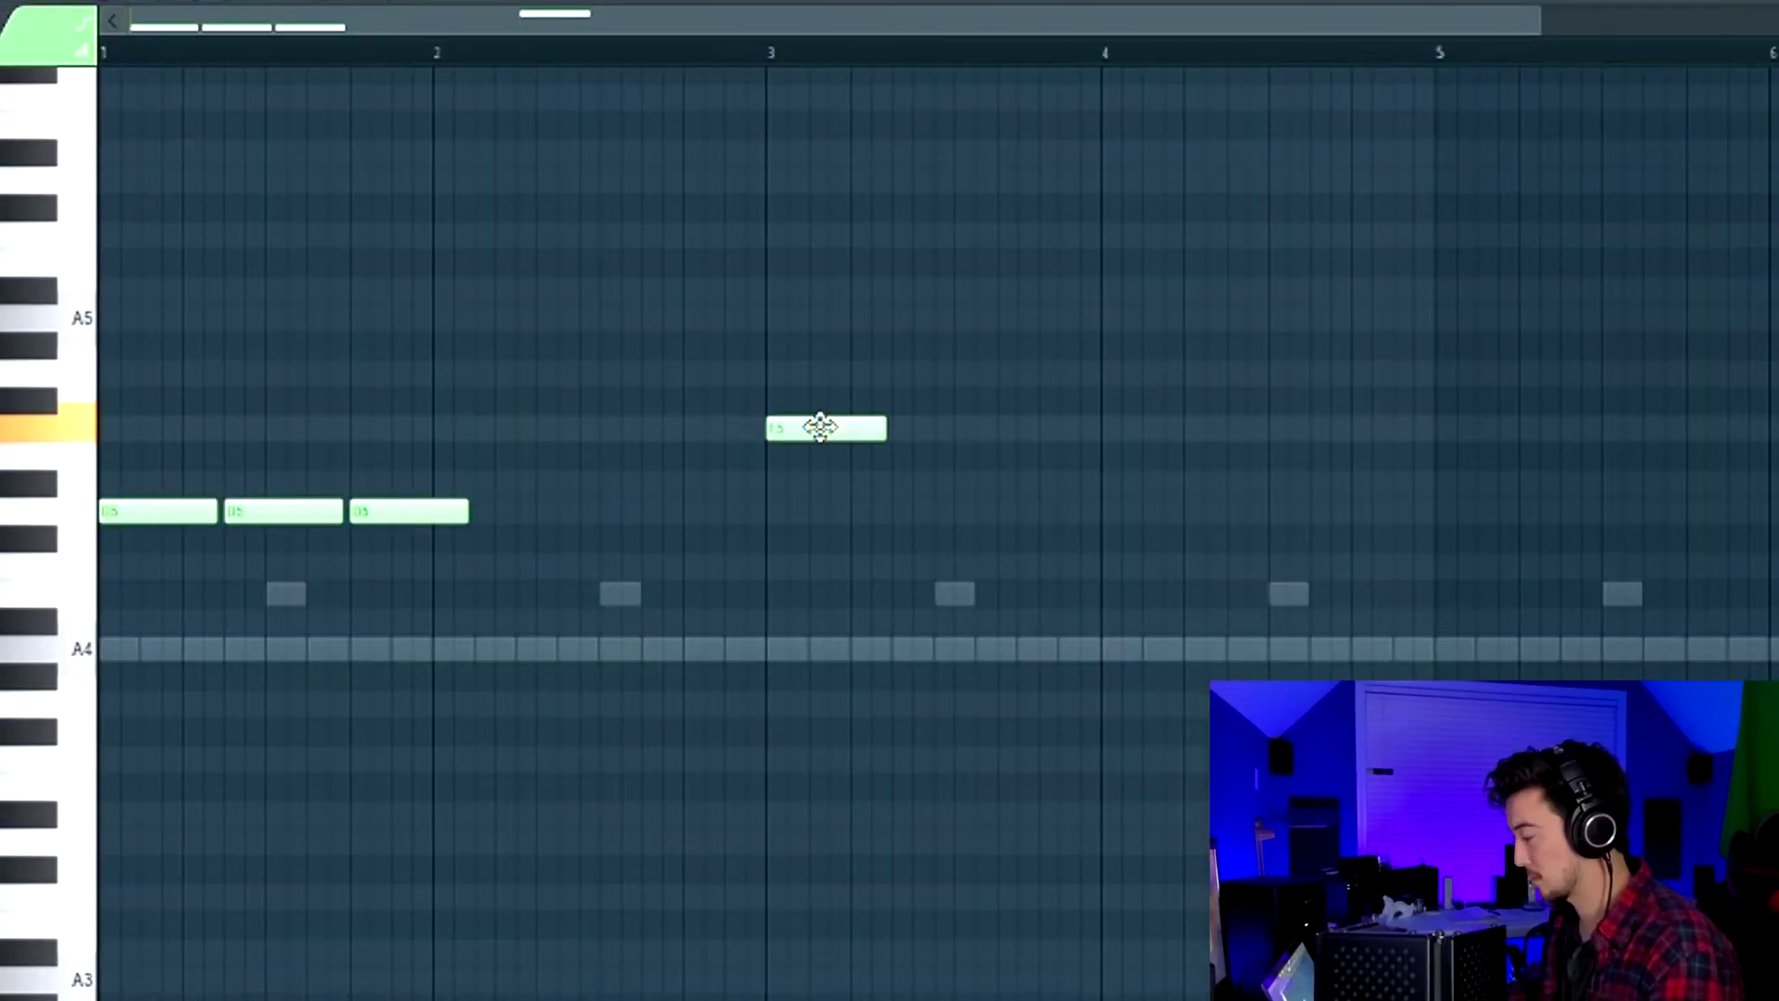
{"action": "left_click", "coordinate": [813, 425]}
{"action": "key", "text": "space"}
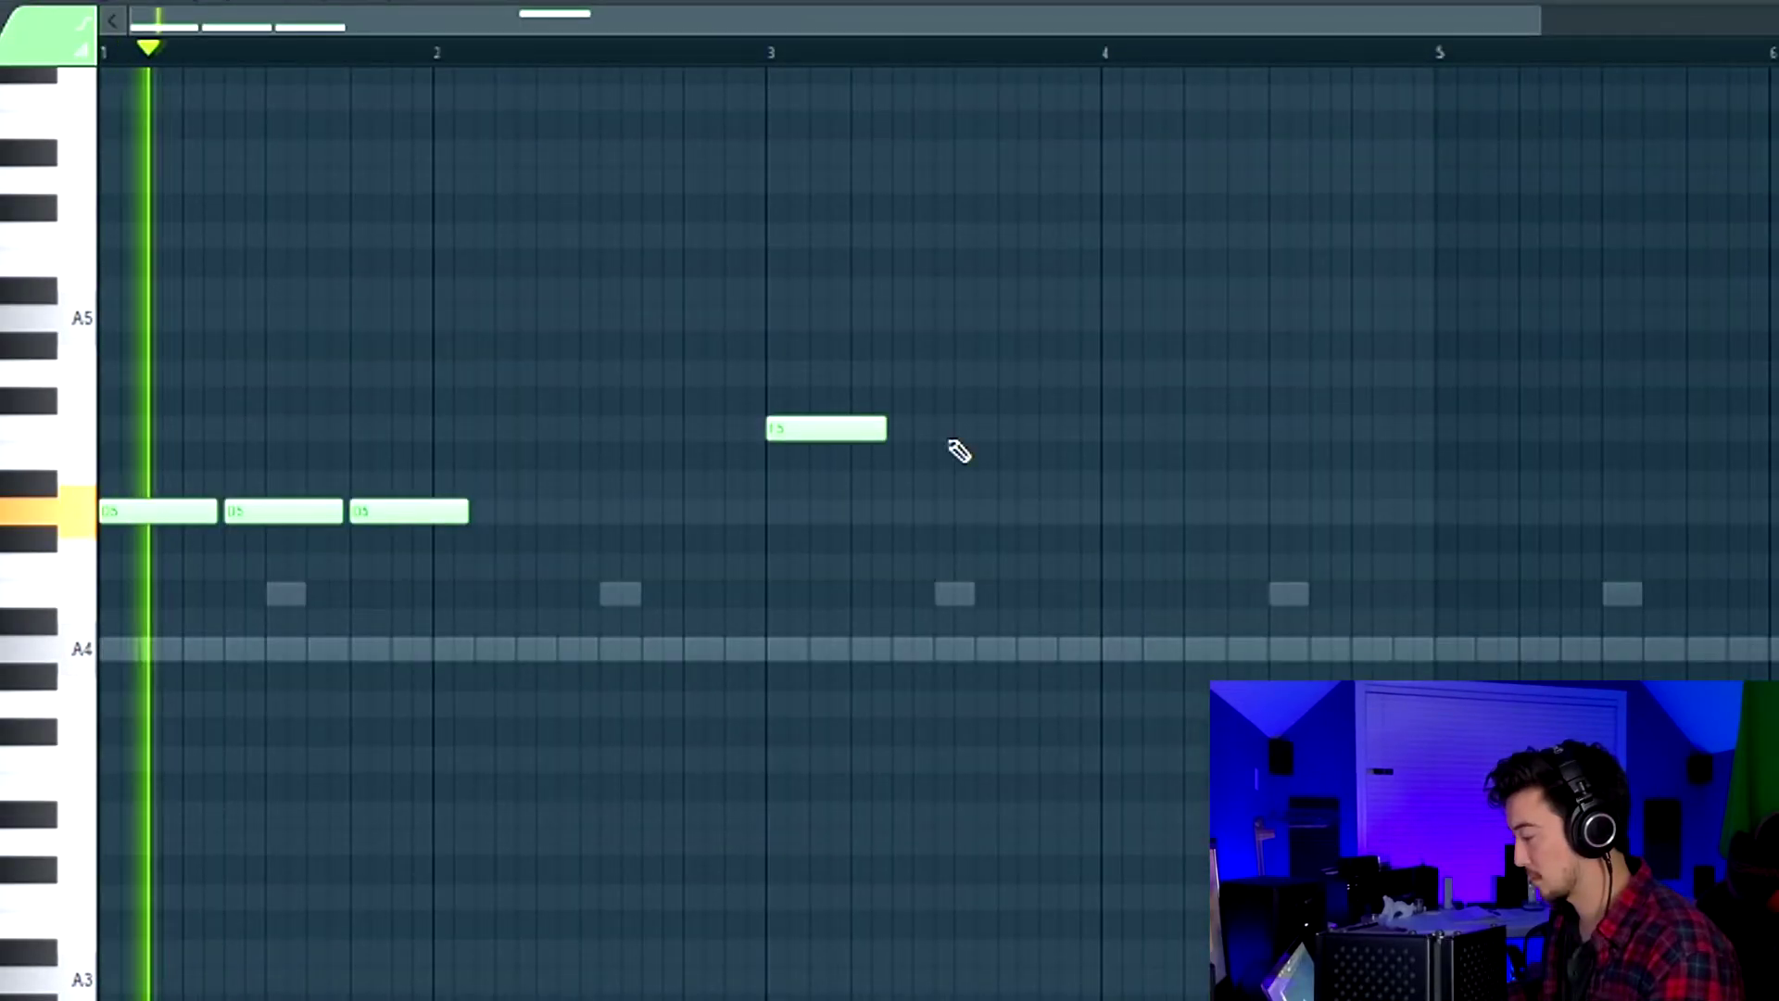
{"action": "left_click", "coordinate": [899, 428]}
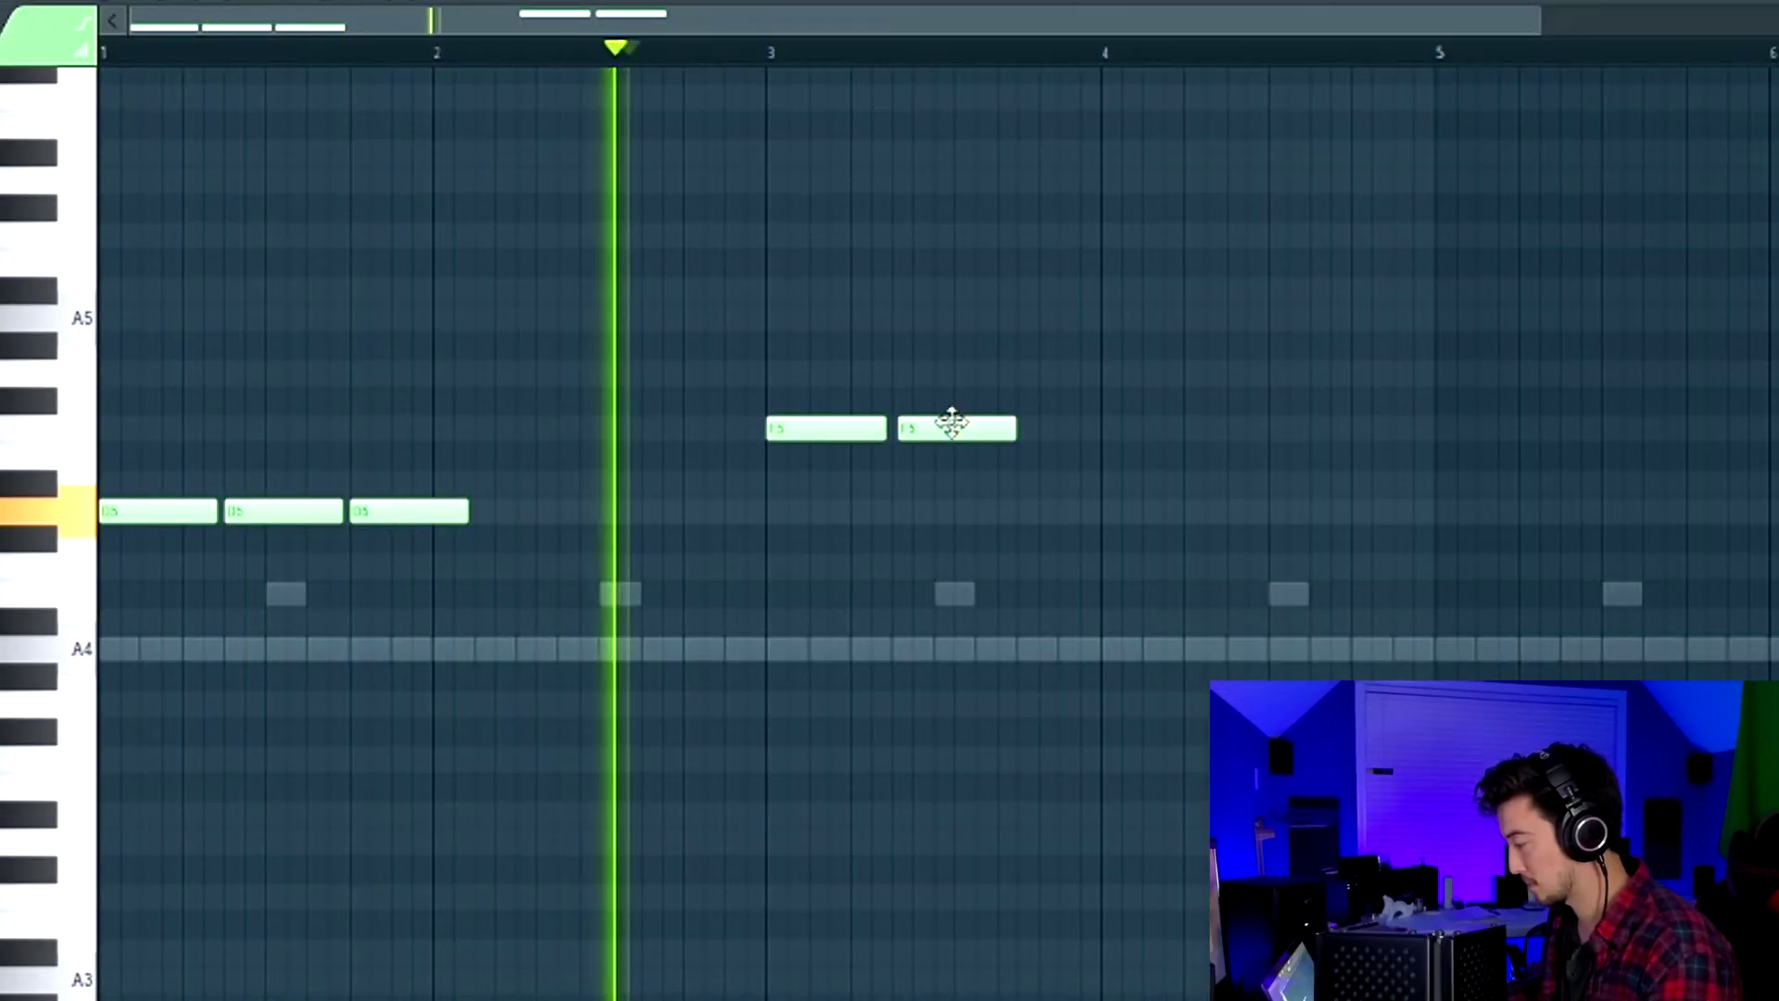
{"action": "left_click", "coordinate": [1033, 428]}
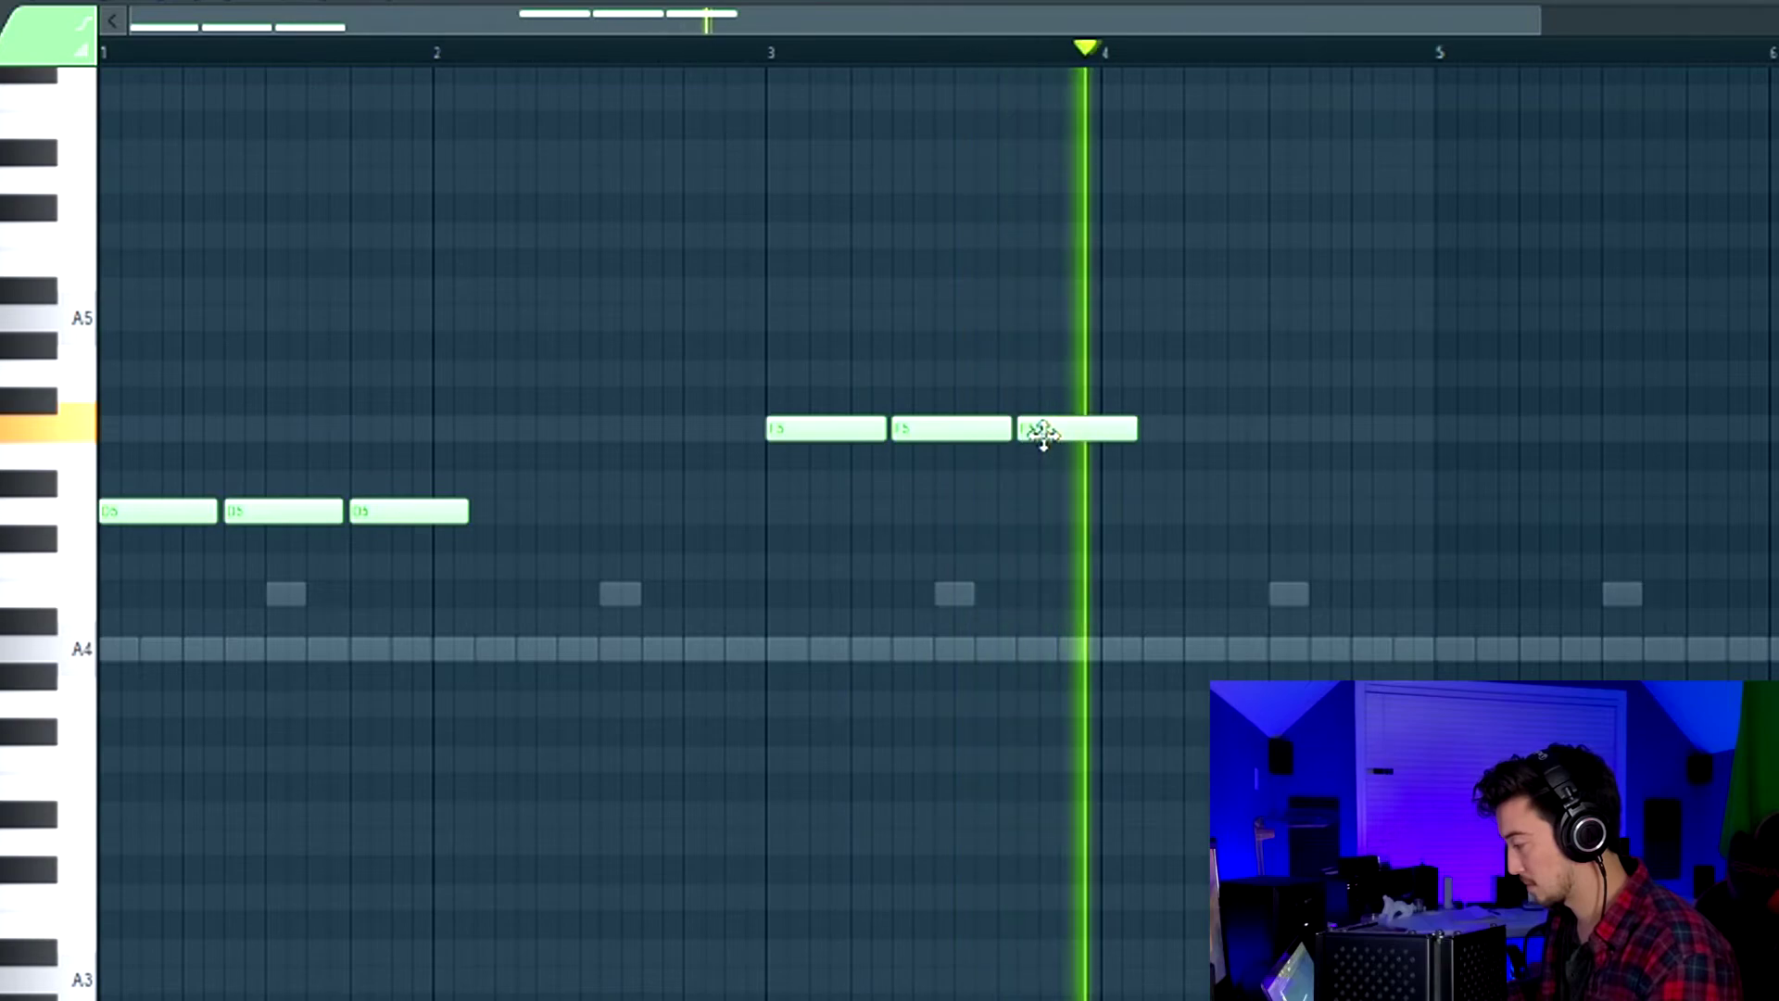
- Add an F5 note in the second half of bar 2 and align it with the D5 note that leads into bar 3
{"action": "scroll", "coordinate": [880, 311], "scroll_direction": "down", "scroll_amount": 2}
{"action": "left_click", "coordinate": [459, 431]}
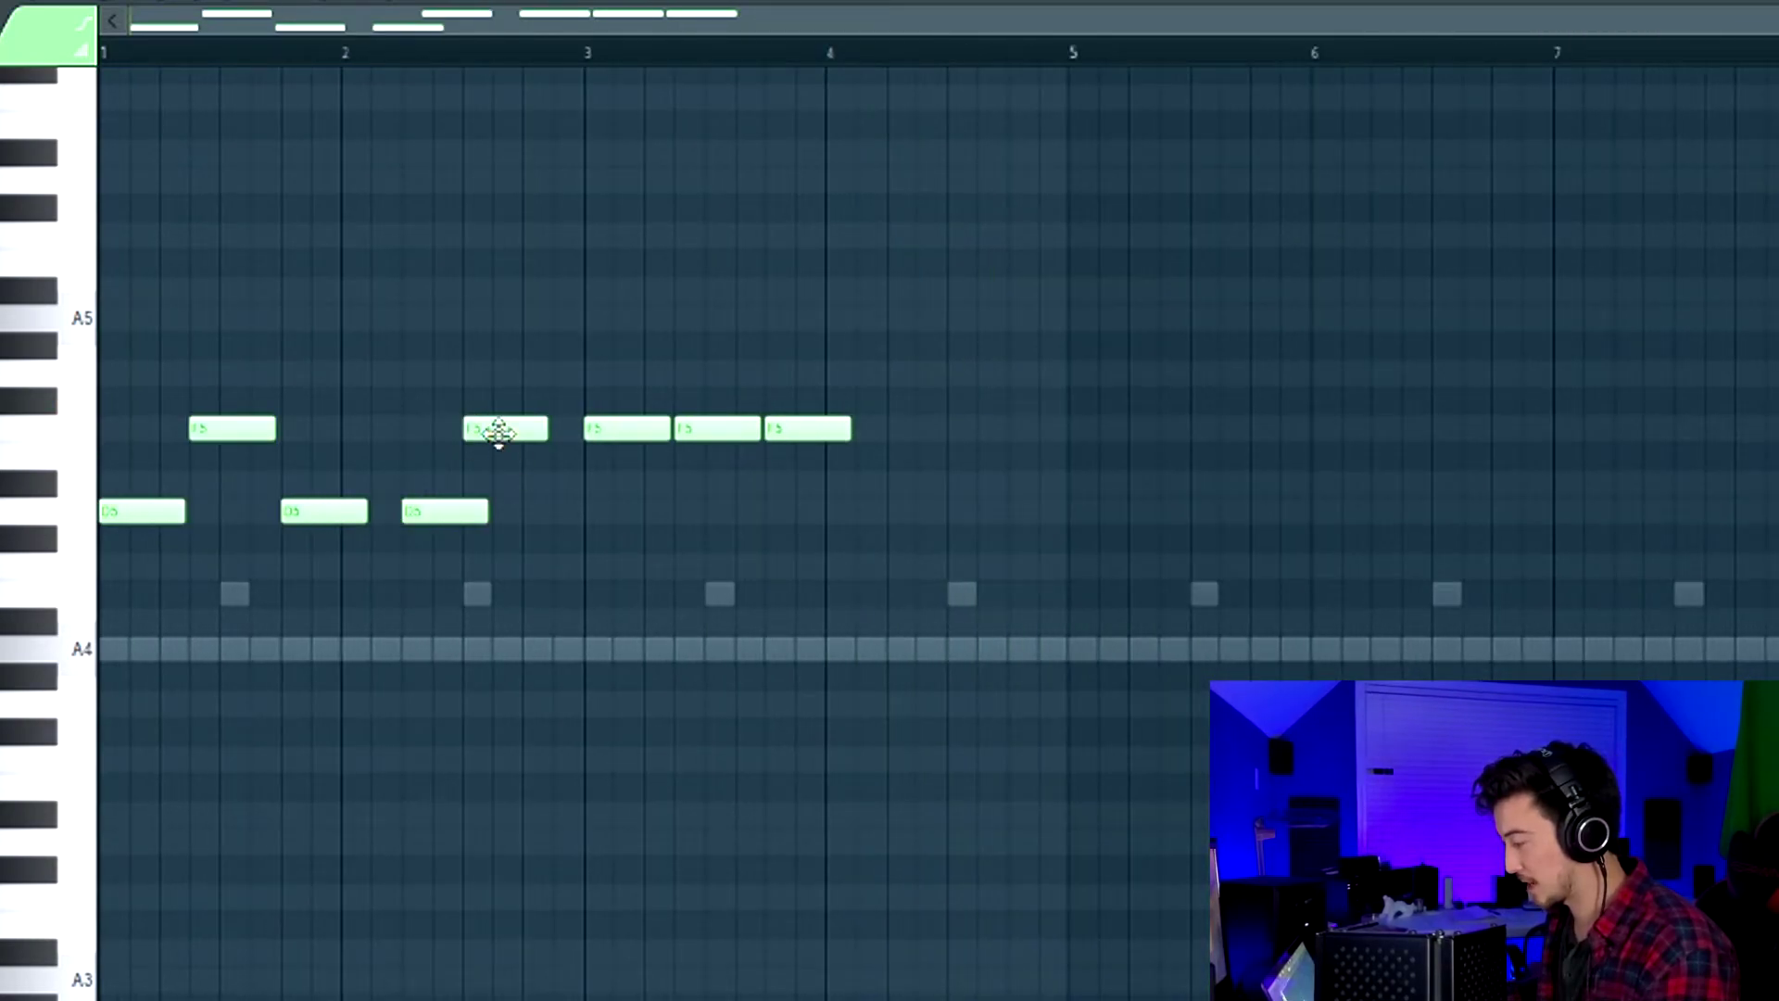
{"action": "double_click", "coordinate": [499, 432]}
{"action": "left_click", "coordinate": [1198, 831]}
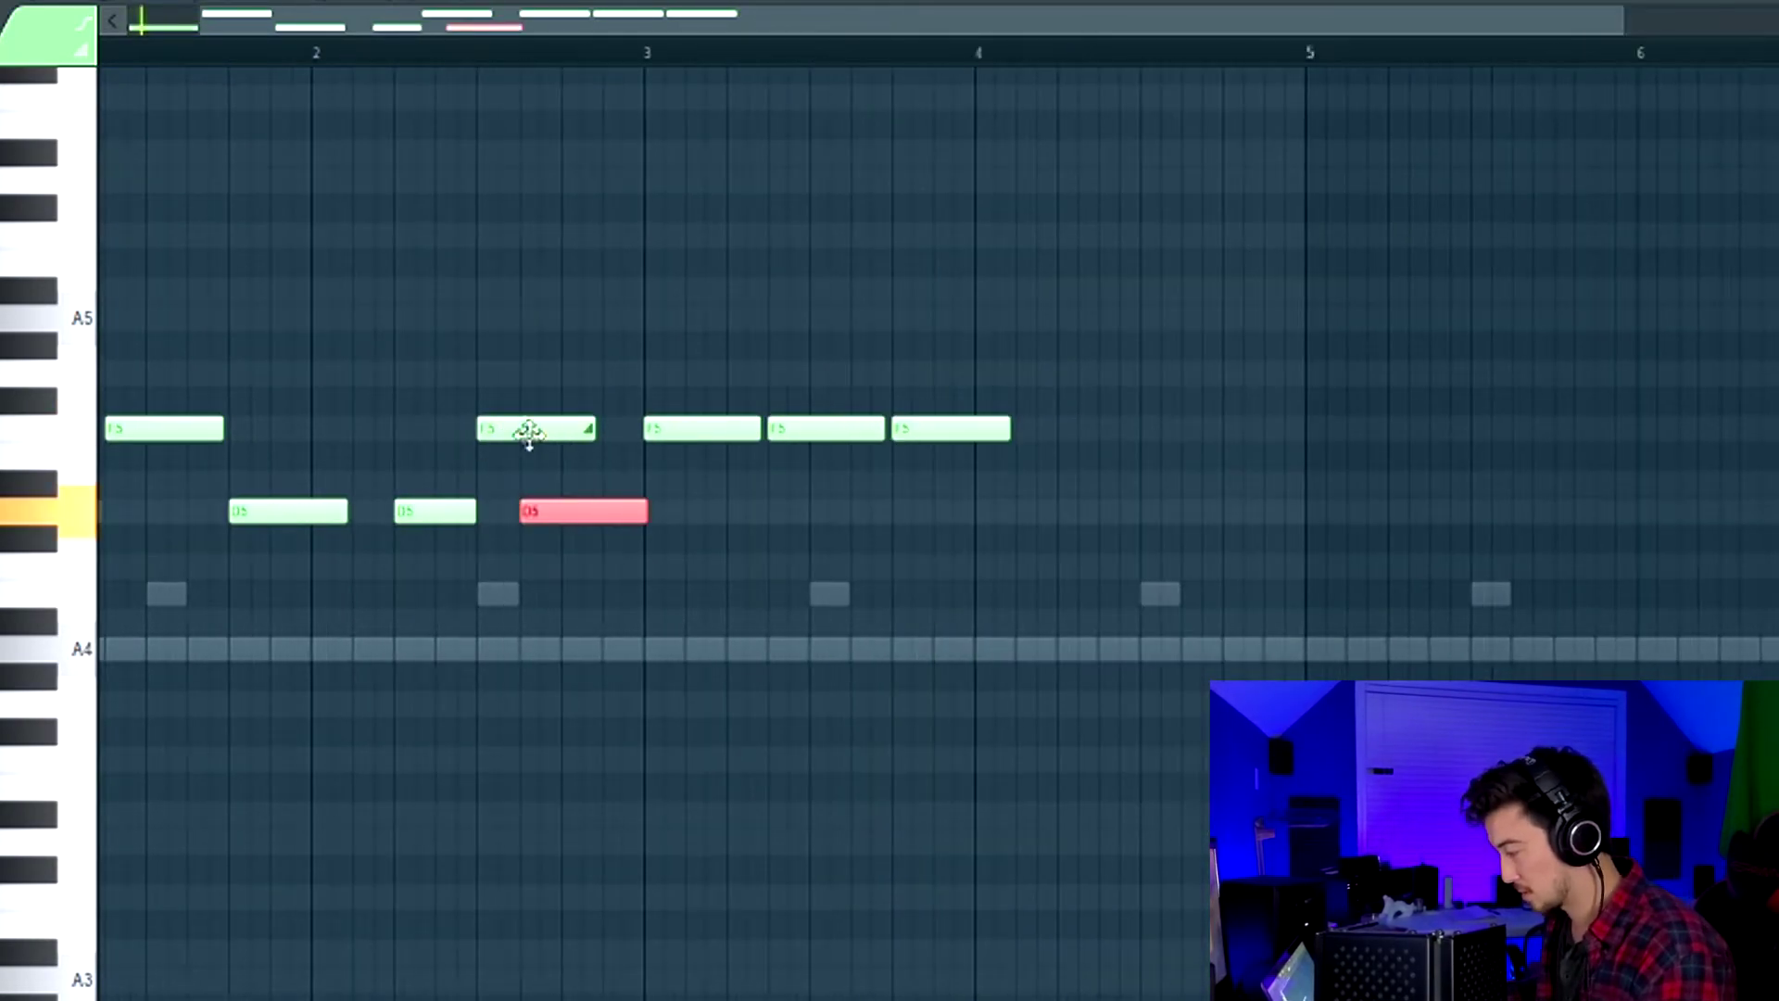
{"action": "left_click_drag", "start_coordinate": [528, 429], "coordinate": [568, 425]}
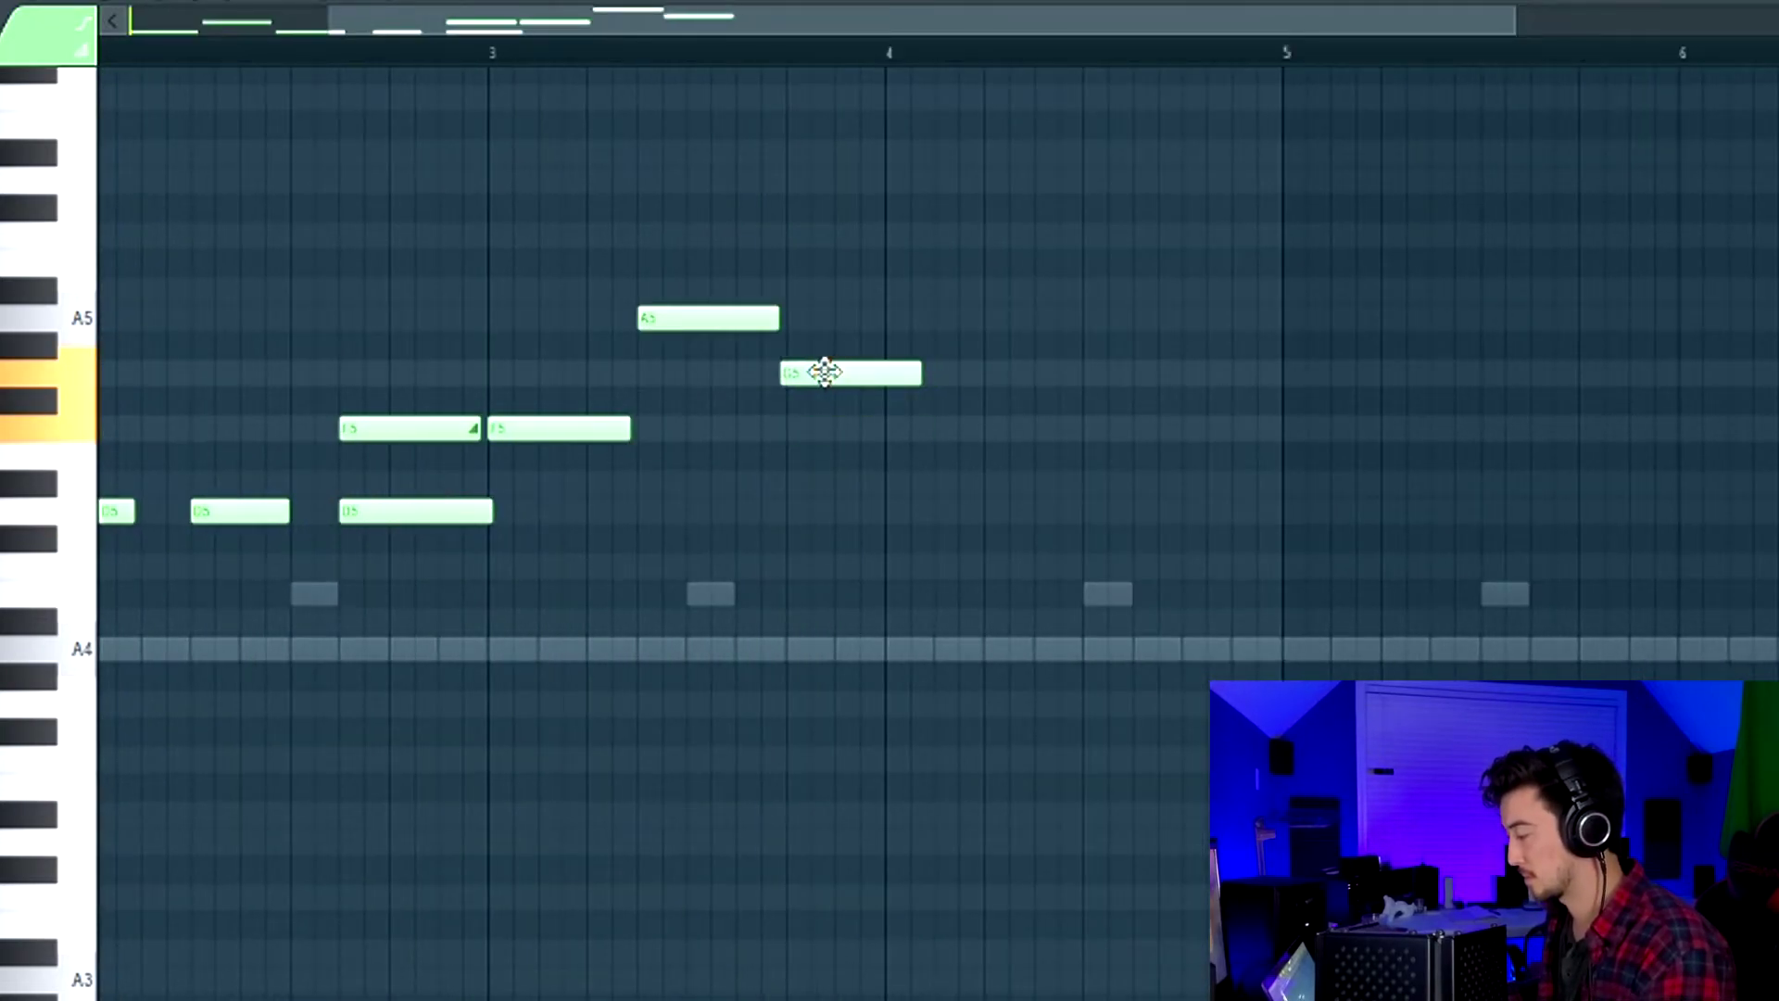
- Nudge the G5 note after the A5 slightly later and add two more G5 notes in bar 4
{"action": "left_click_drag", "start_coordinate": [825, 371], "coordinate": [830, 371]}
{"action": "key", "text": "space"}
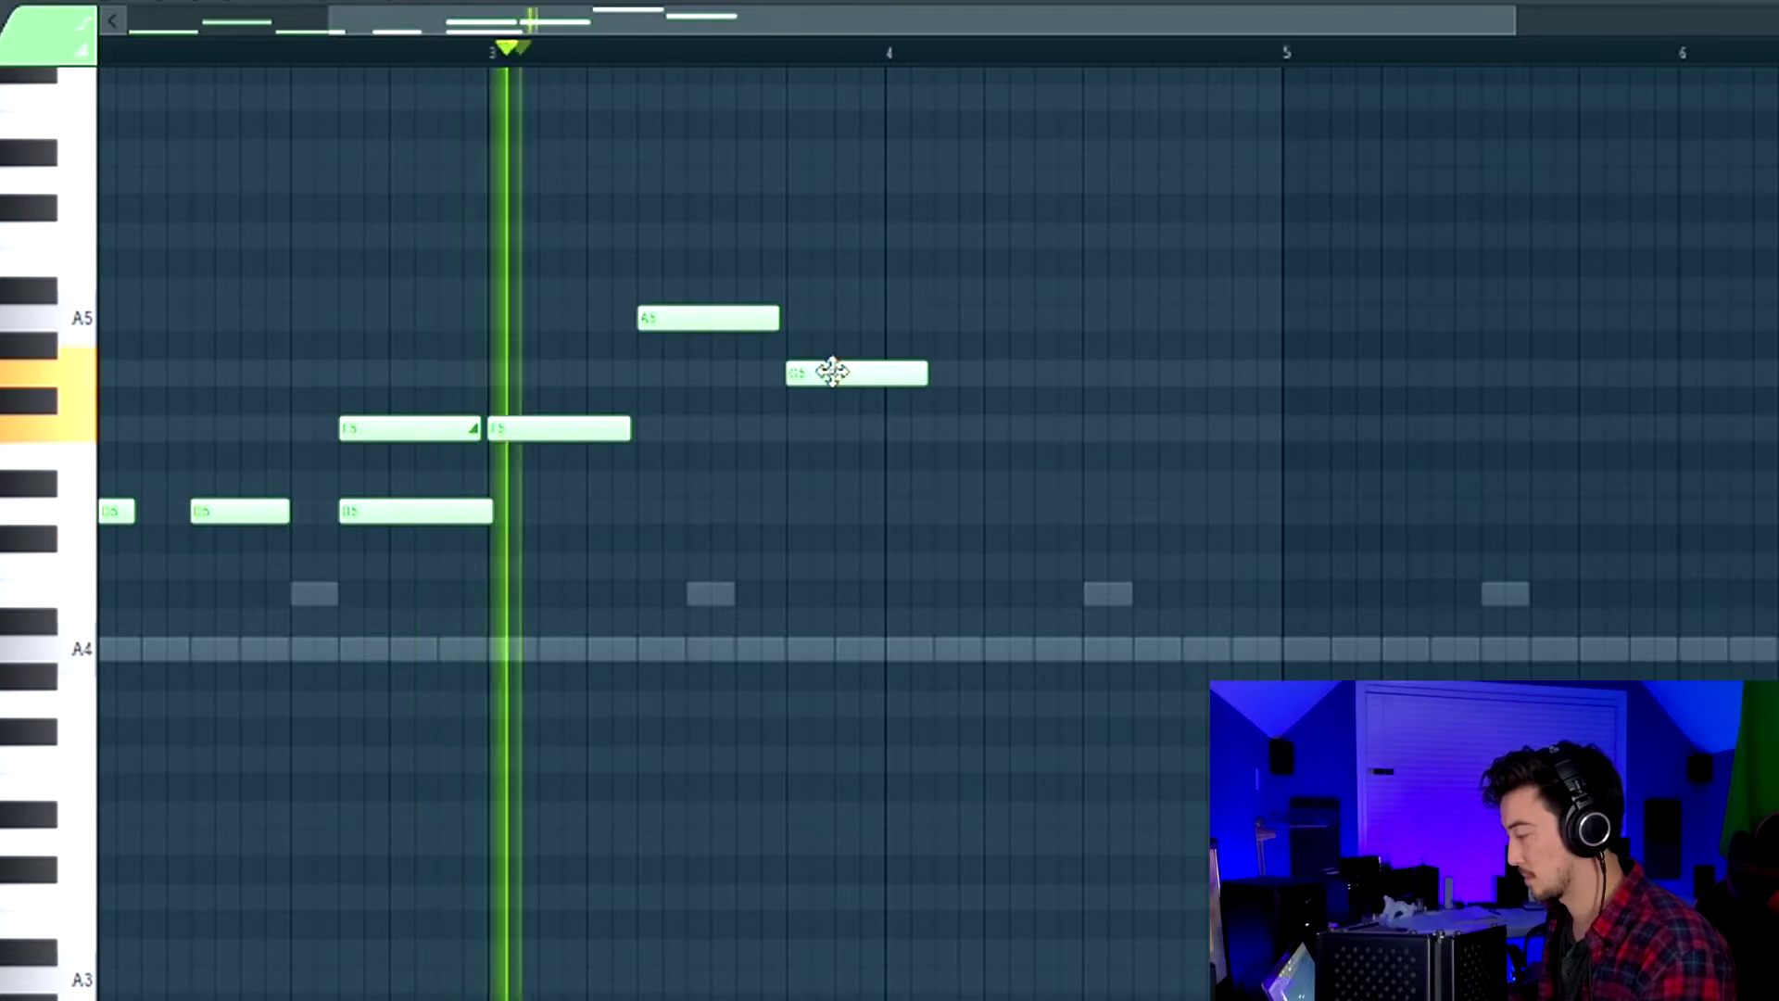
{"action": "left_click", "coordinate": [852, 371]}
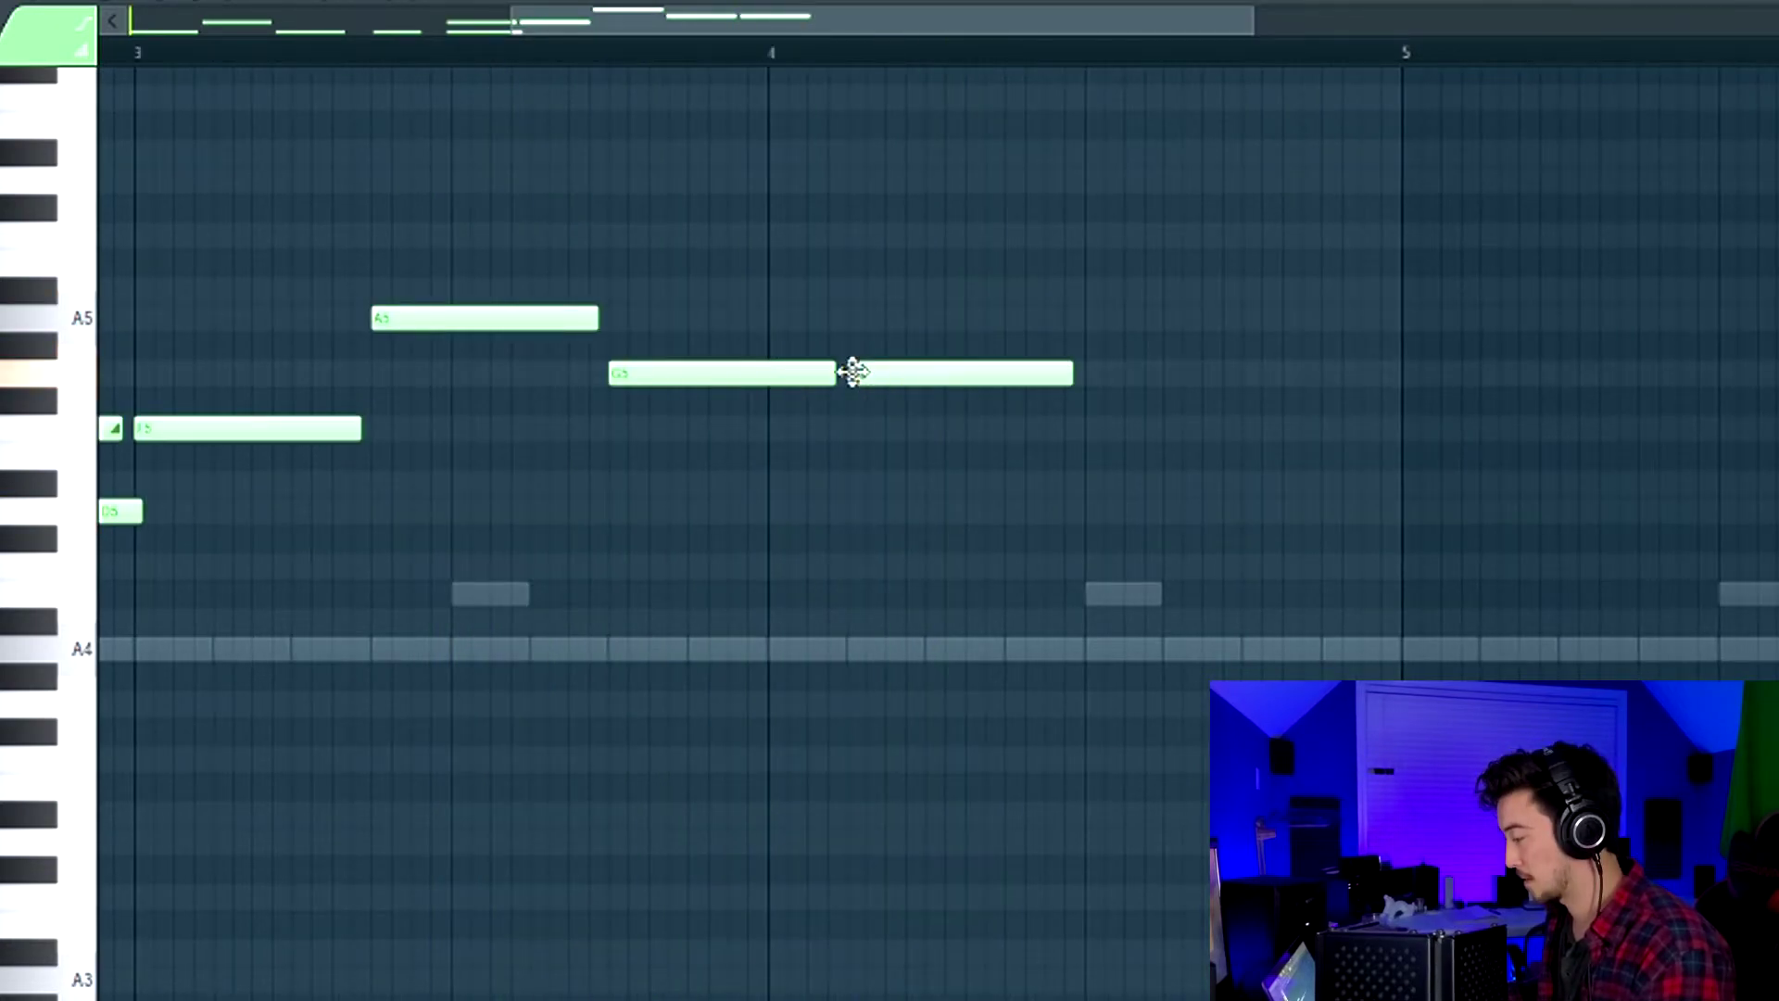
{"action": "key", "text": "space"}
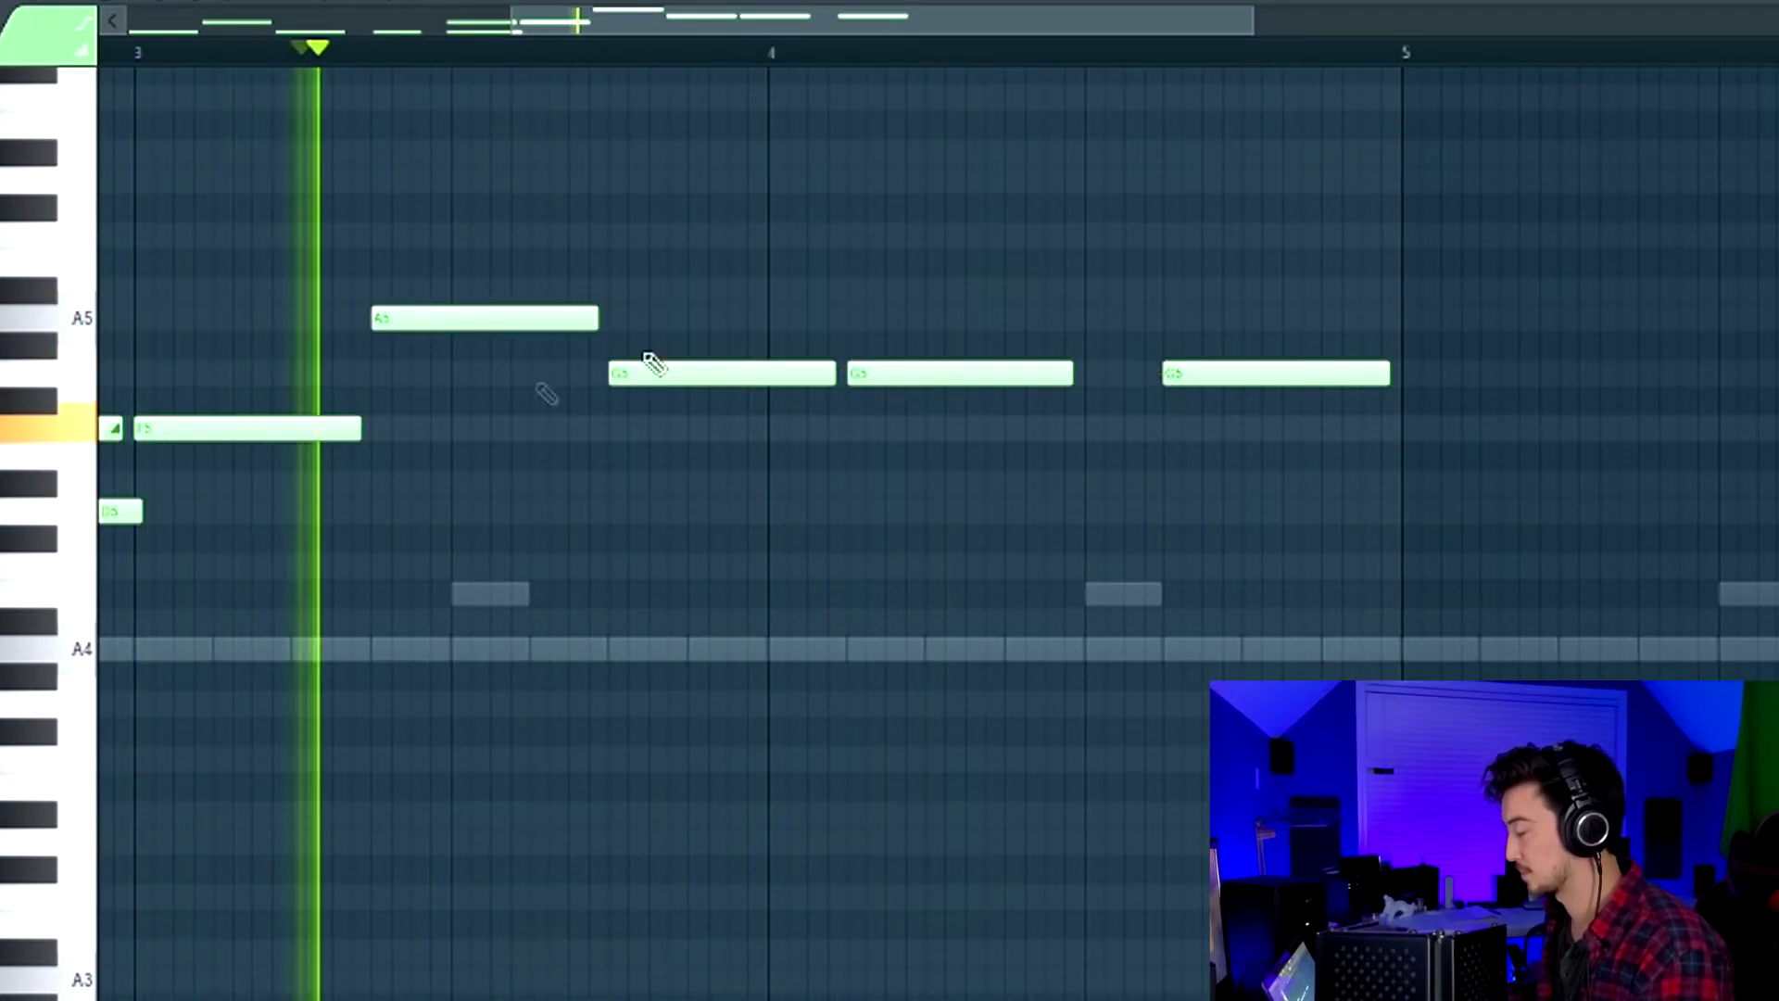
- Place G4 notes at the starts of bars 2 and 4 and delete the ones on bars 1 and 3
{"action": "scroll", "coordinate": [583, 302], "scroll_direction": "down", "scroll_amount": 1, "text": "ctrl"}
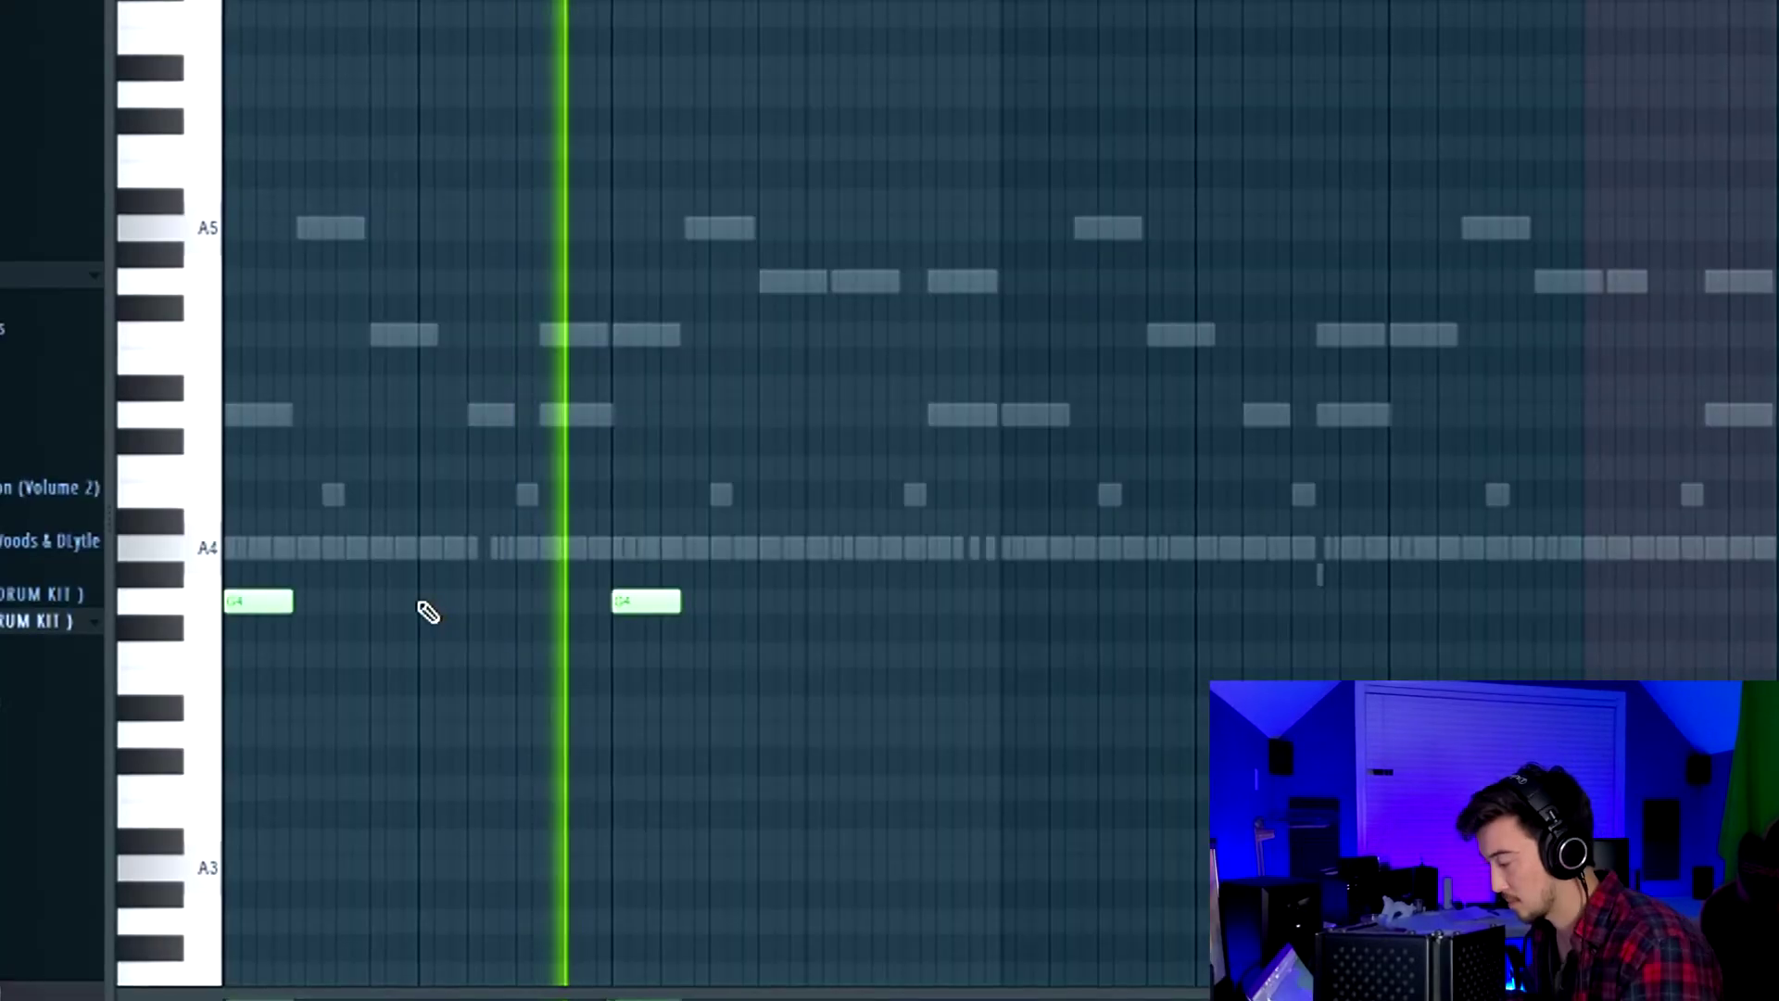
{"action": "left_click", "coordinate": [425, 603]}
{"action": "right_click", "coordinate": [264, 602]}
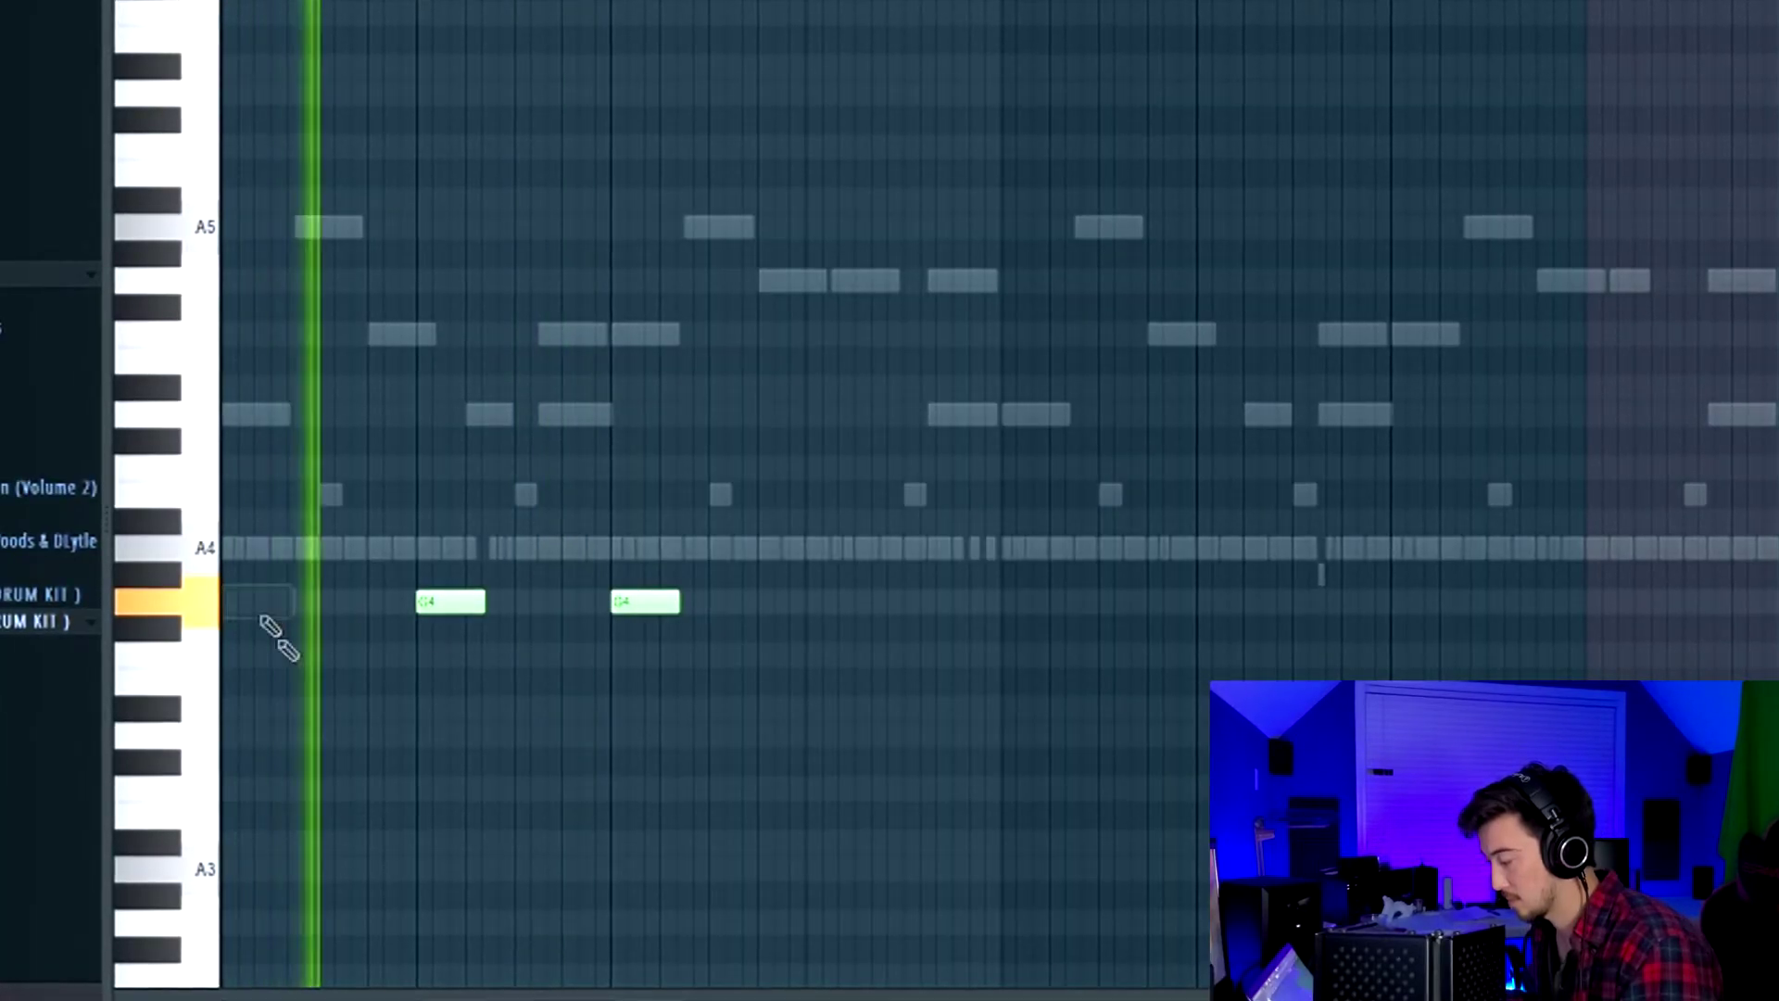
{"action": "right_click", "coordinate": [639, 603]}
{"action": "left_click", "coordinate": [815, 603]}
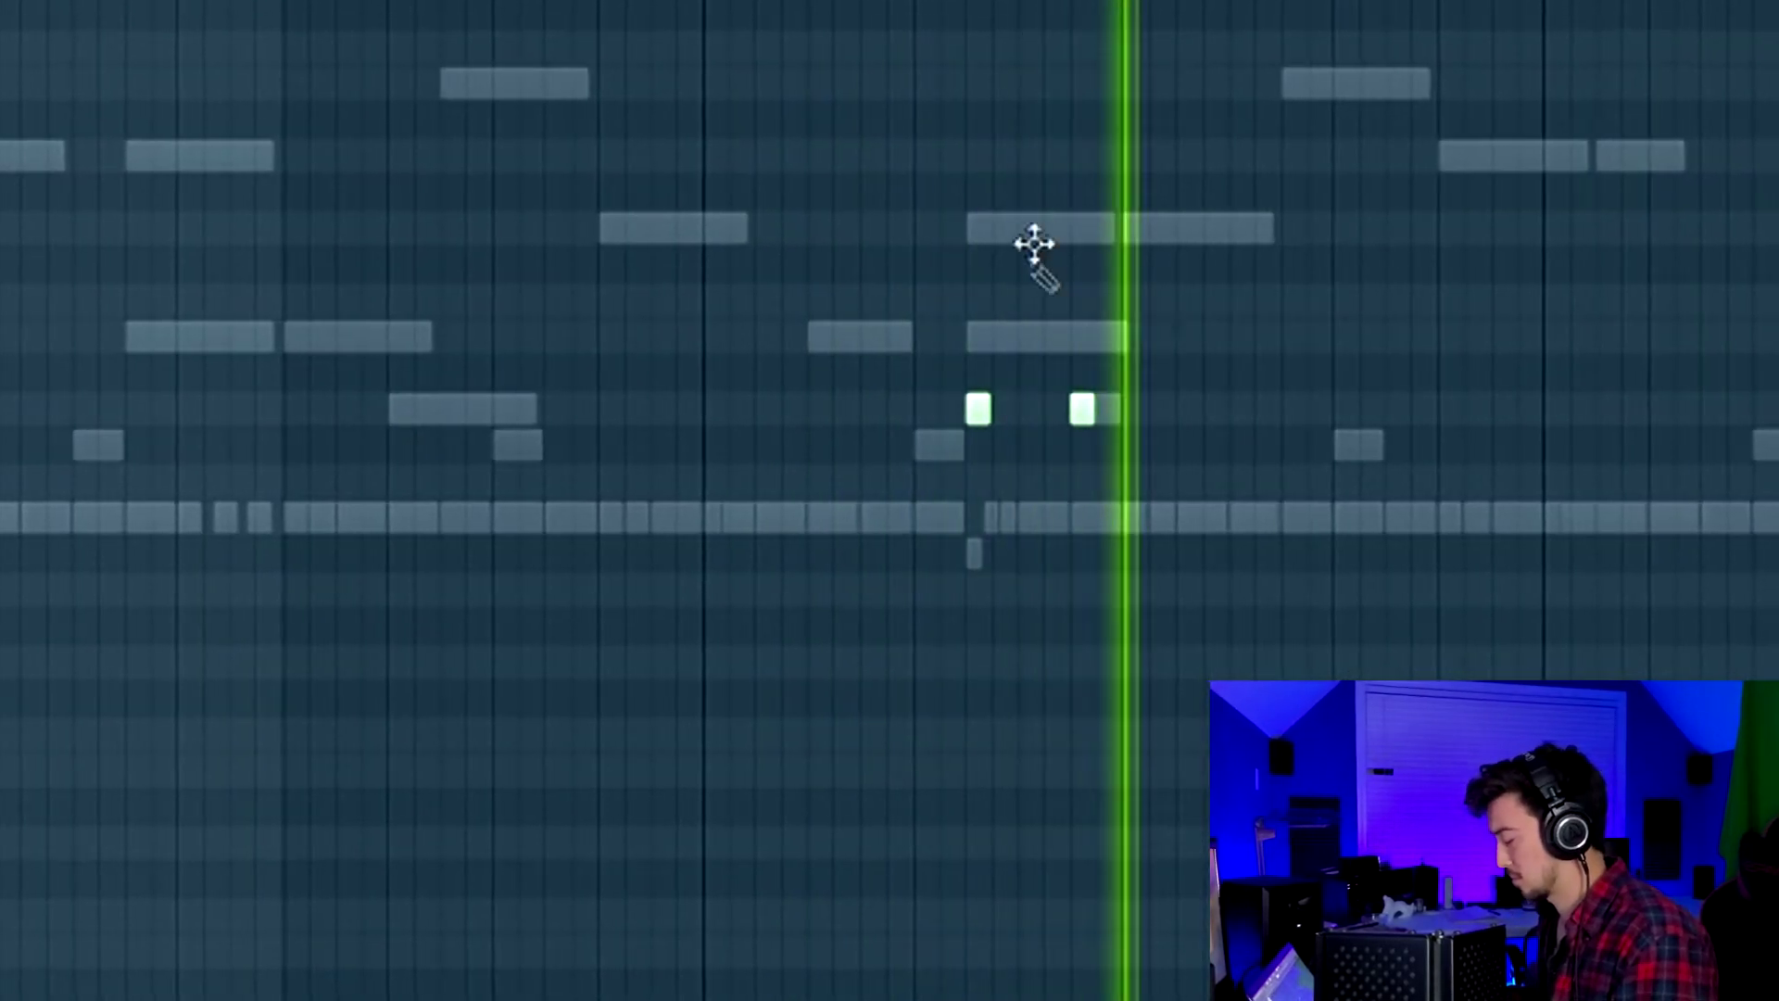
- Rework the pair of short percussion hits and place a run of A#4 notes near the end of the drums pattern
{"action": "left_click_drag", "start_coordinate": [947, 380], "coordinate": [1083, 403]}
{"action": "key", "text": "space"}
{"action": "key", "text": "shift+Down"}
{"action": "key", "text": "space"}
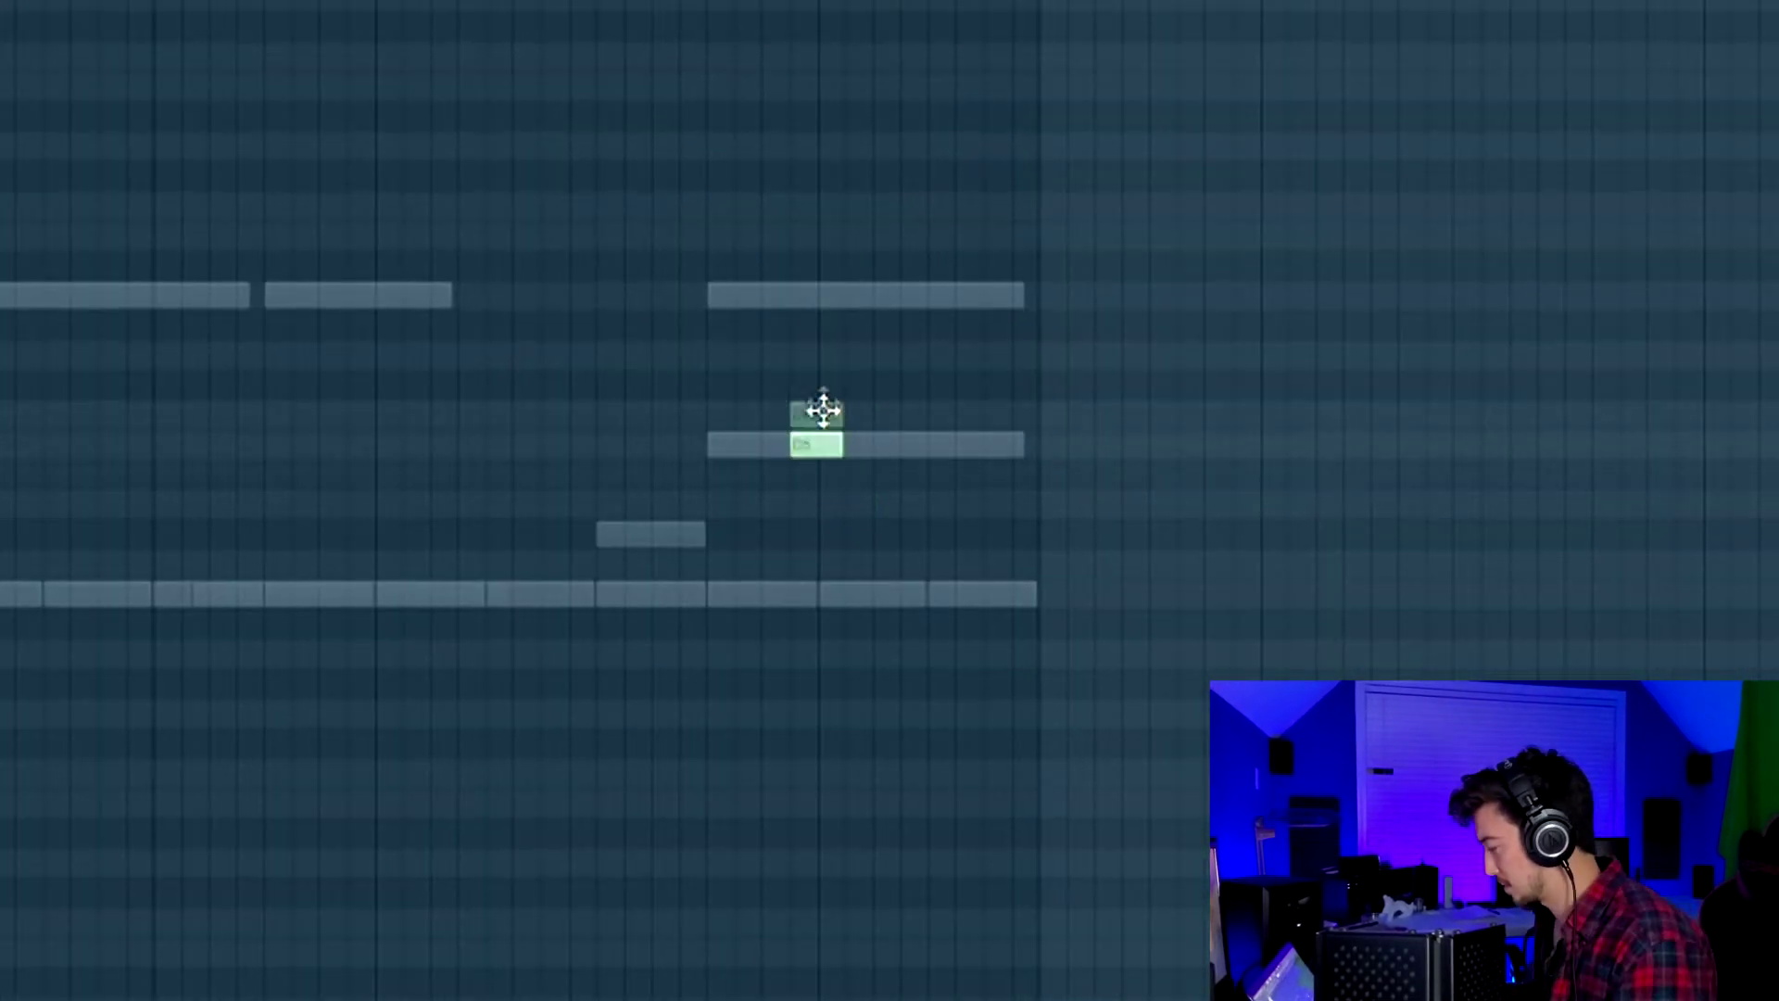
{"action": "left_click", "coordinate": [897, 556]}
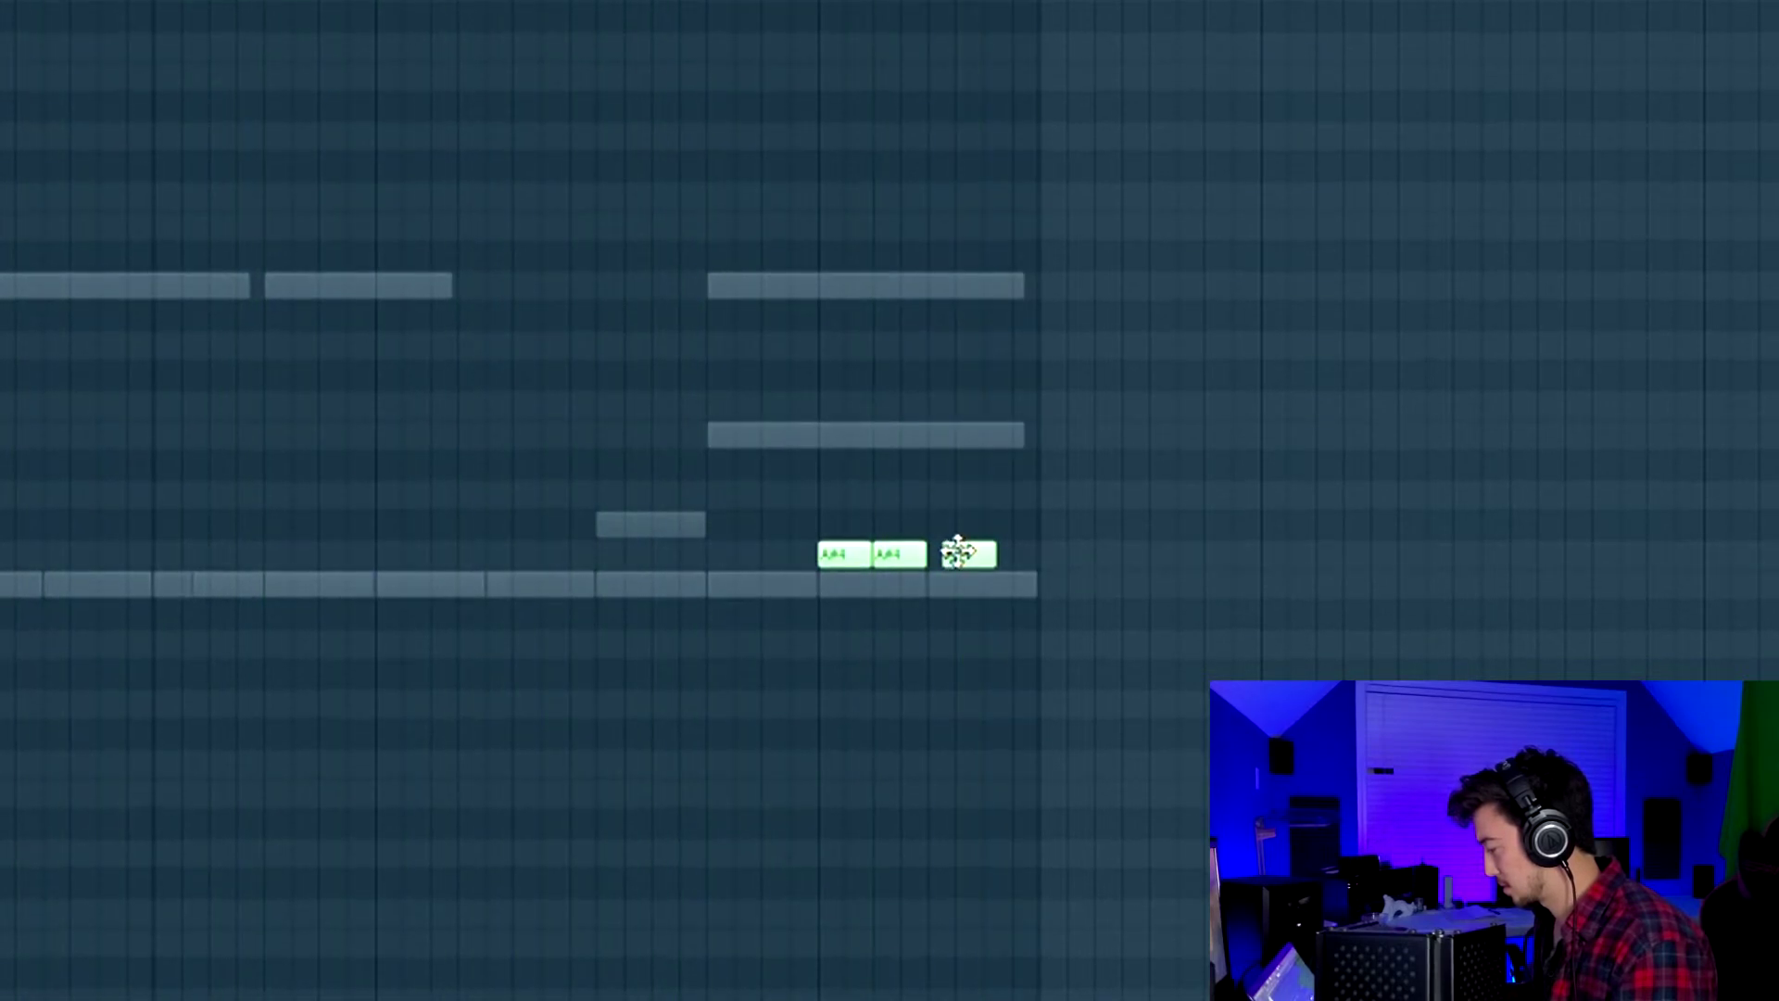
- Delete the drums - Open Hat 3 [ border ] clip from Track 15 of the playlist
{"action": "scroll", "coordinate": [651, 369], "scroll_direction": "down", "scroll_amount": 2}
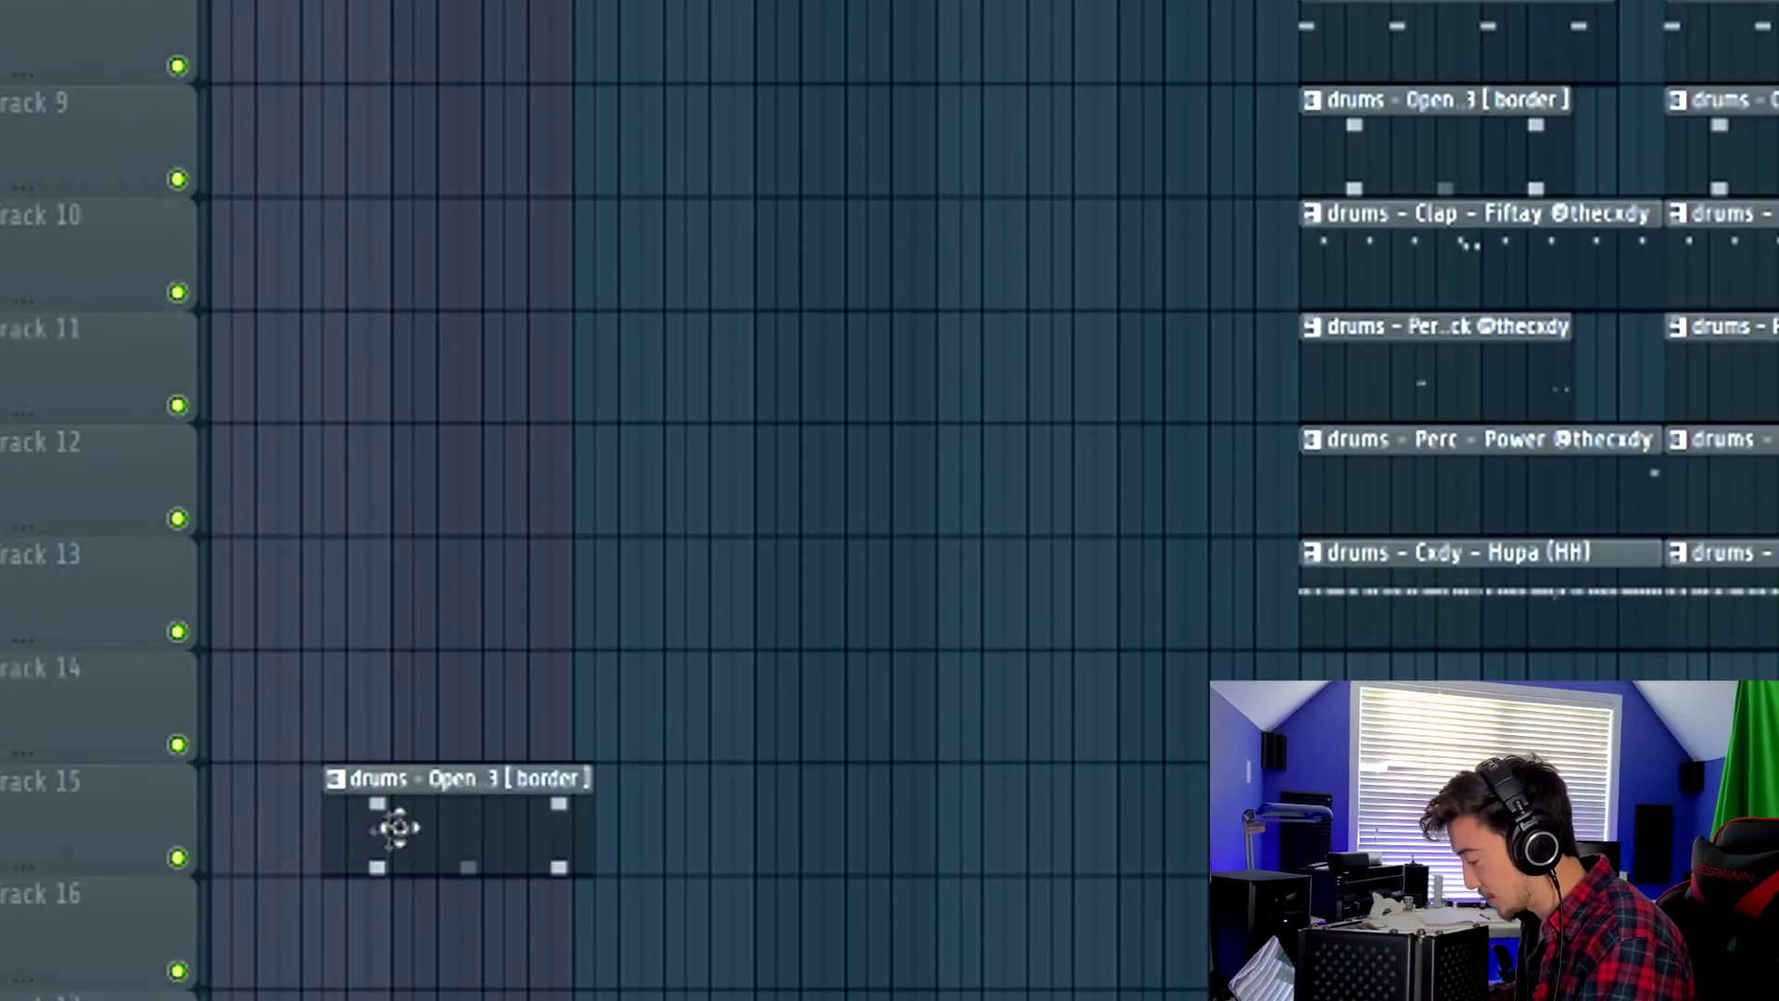
{"action": "right_click", "coordinate": [397, 827]}
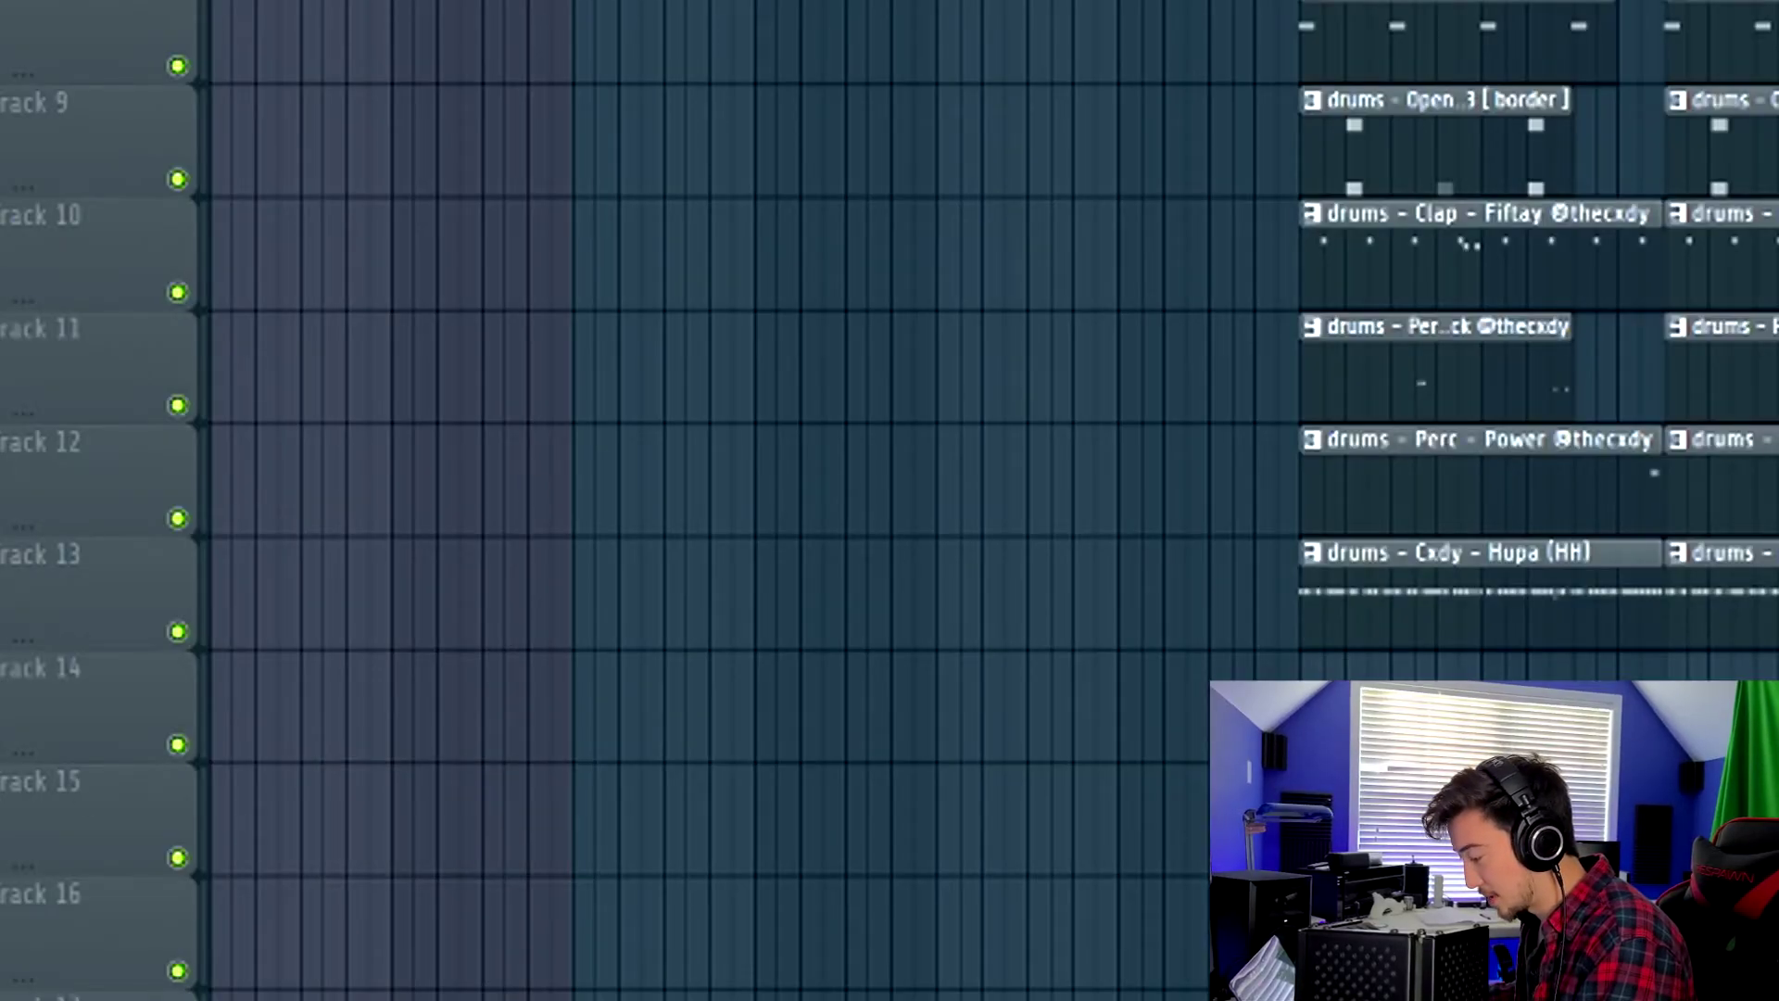
{"action": "left_click_drag", "start_coordinate": [99, 306], "coordinate": [44, 734]}
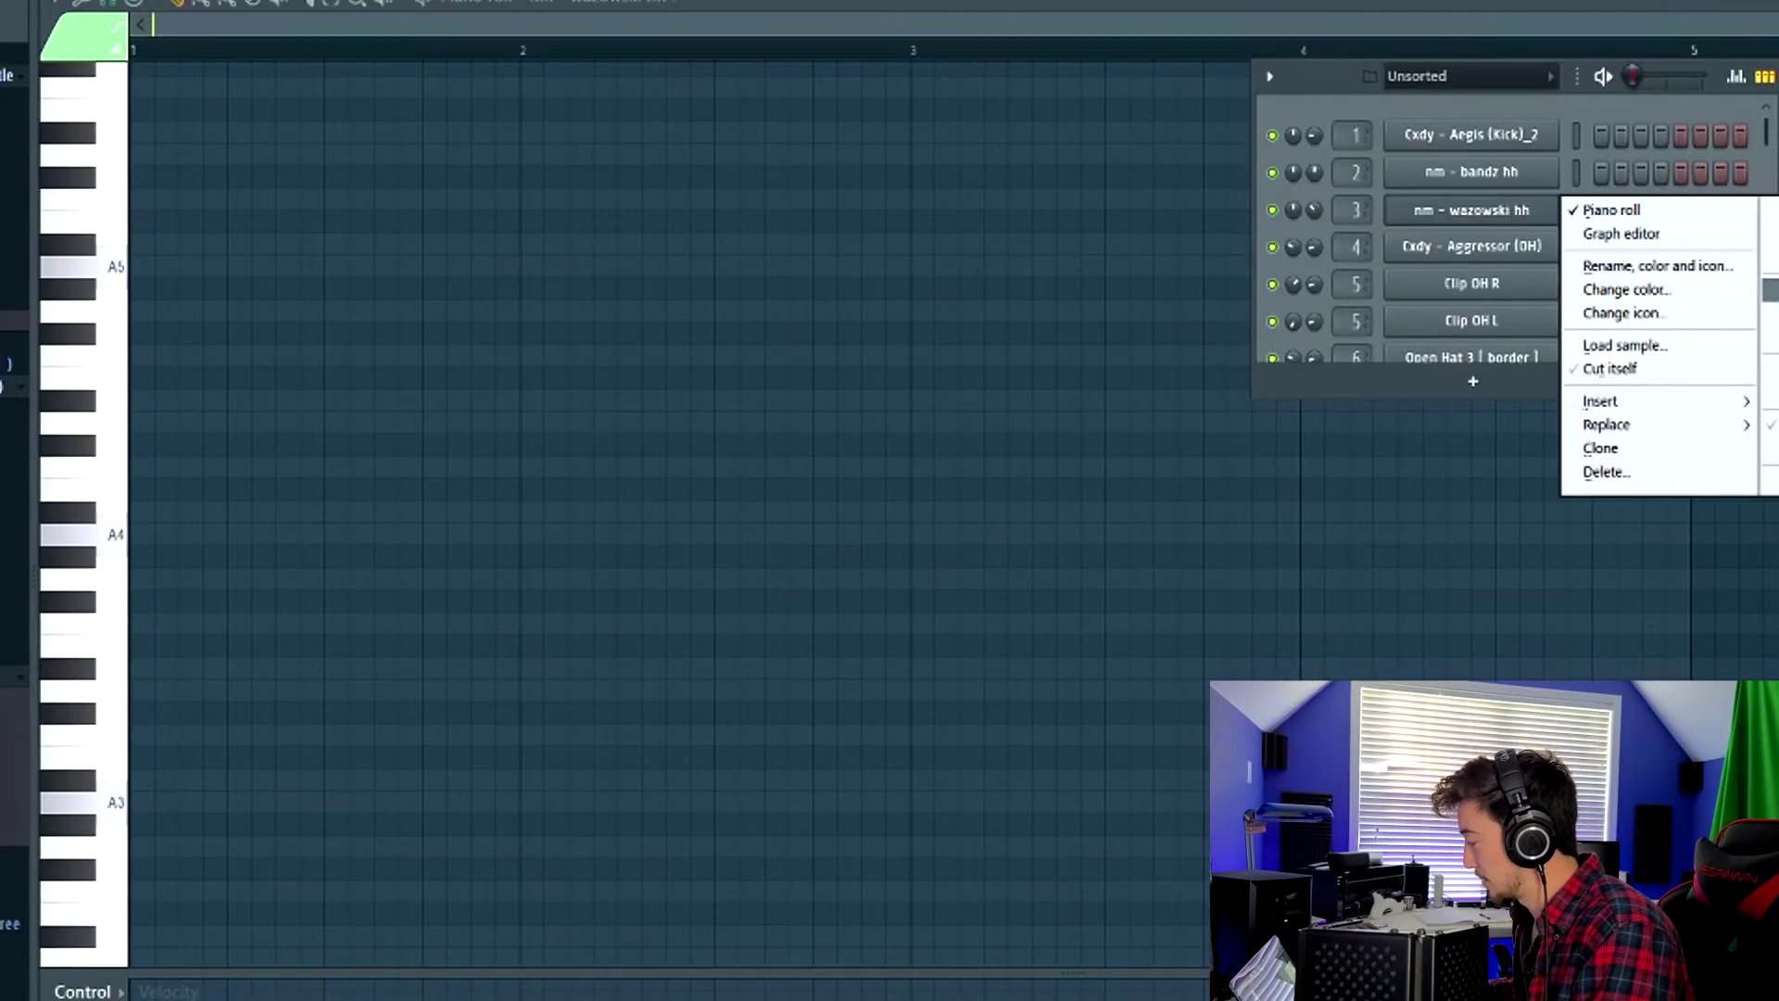
- Fill the nm - wazowski hh hi-hat every 2 steps across four bars and play the pattern
{"action": "left_click", "coordinate": [1770, 290]}
{"action": "scroll", "coordinate": [228, 389], "scroll_direction": "down", "scroll_amount": 1}
{"action": "key", "text": "space"}
{"action": "left_click", "coordinate": [372, 31]}
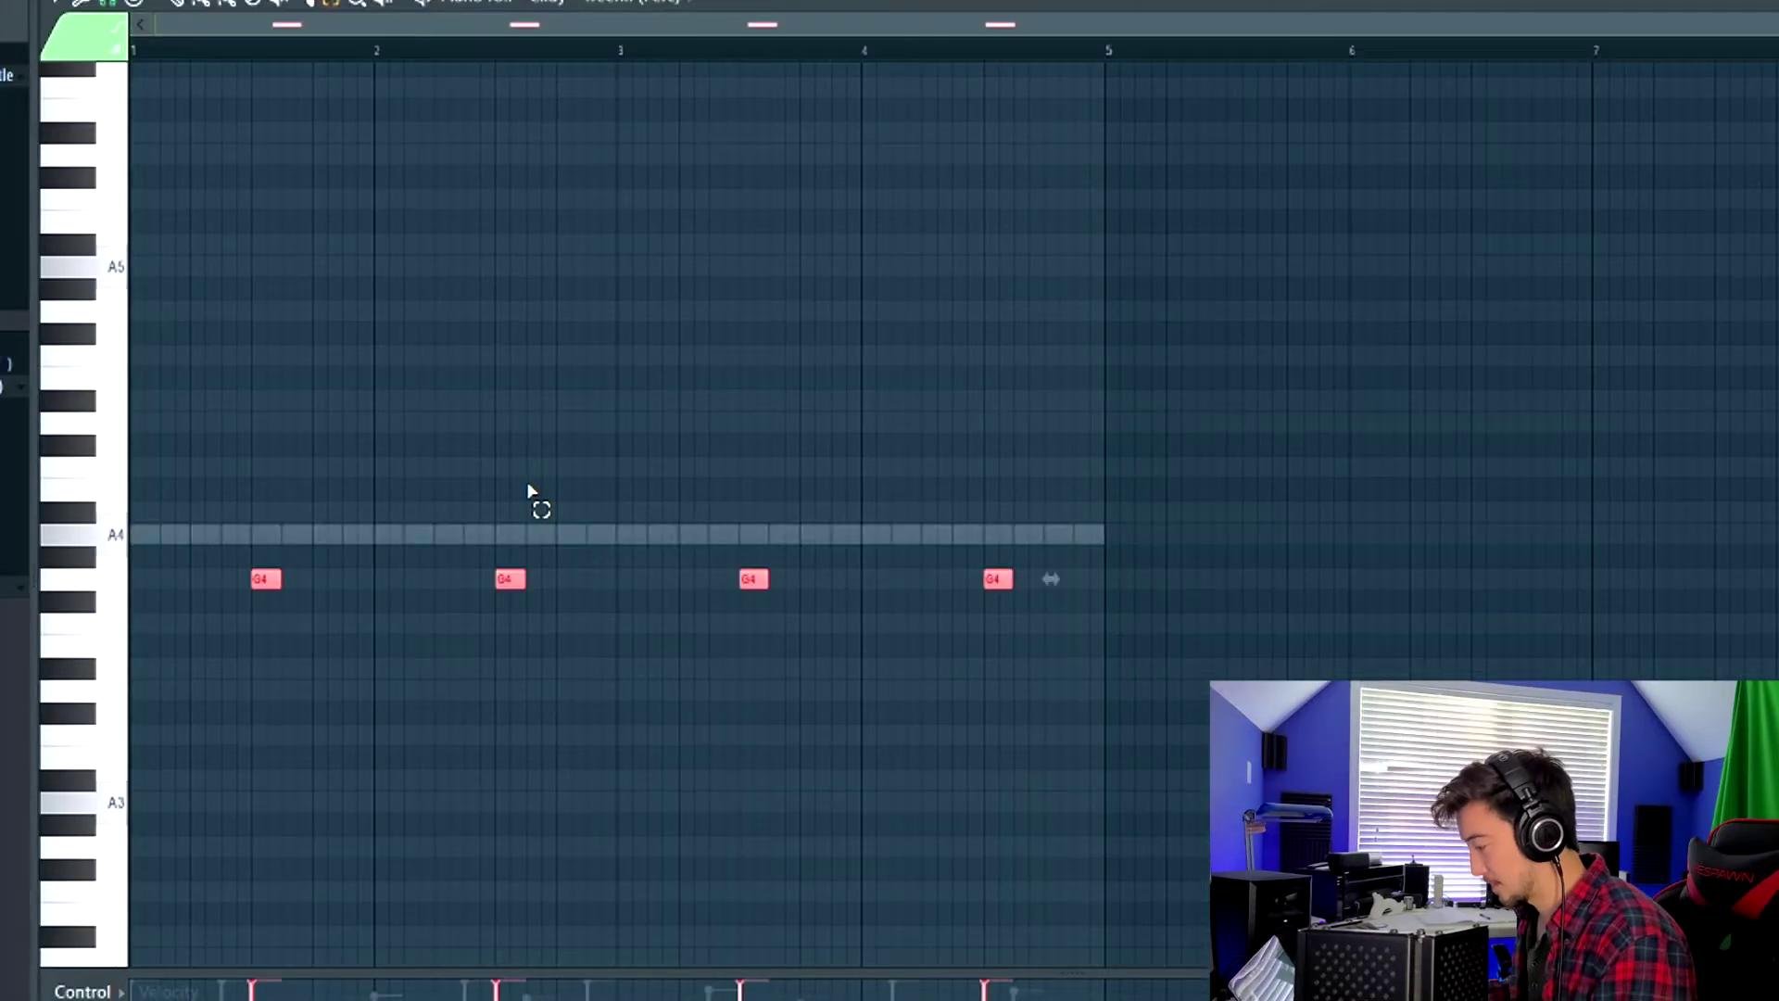
{"action": "key", "text": "space"}
{"action": "left_click_drag", "start_coordinate": [160, 608], "coordinate": [1149, 520]}
{"action": "key", "text": "F6"}
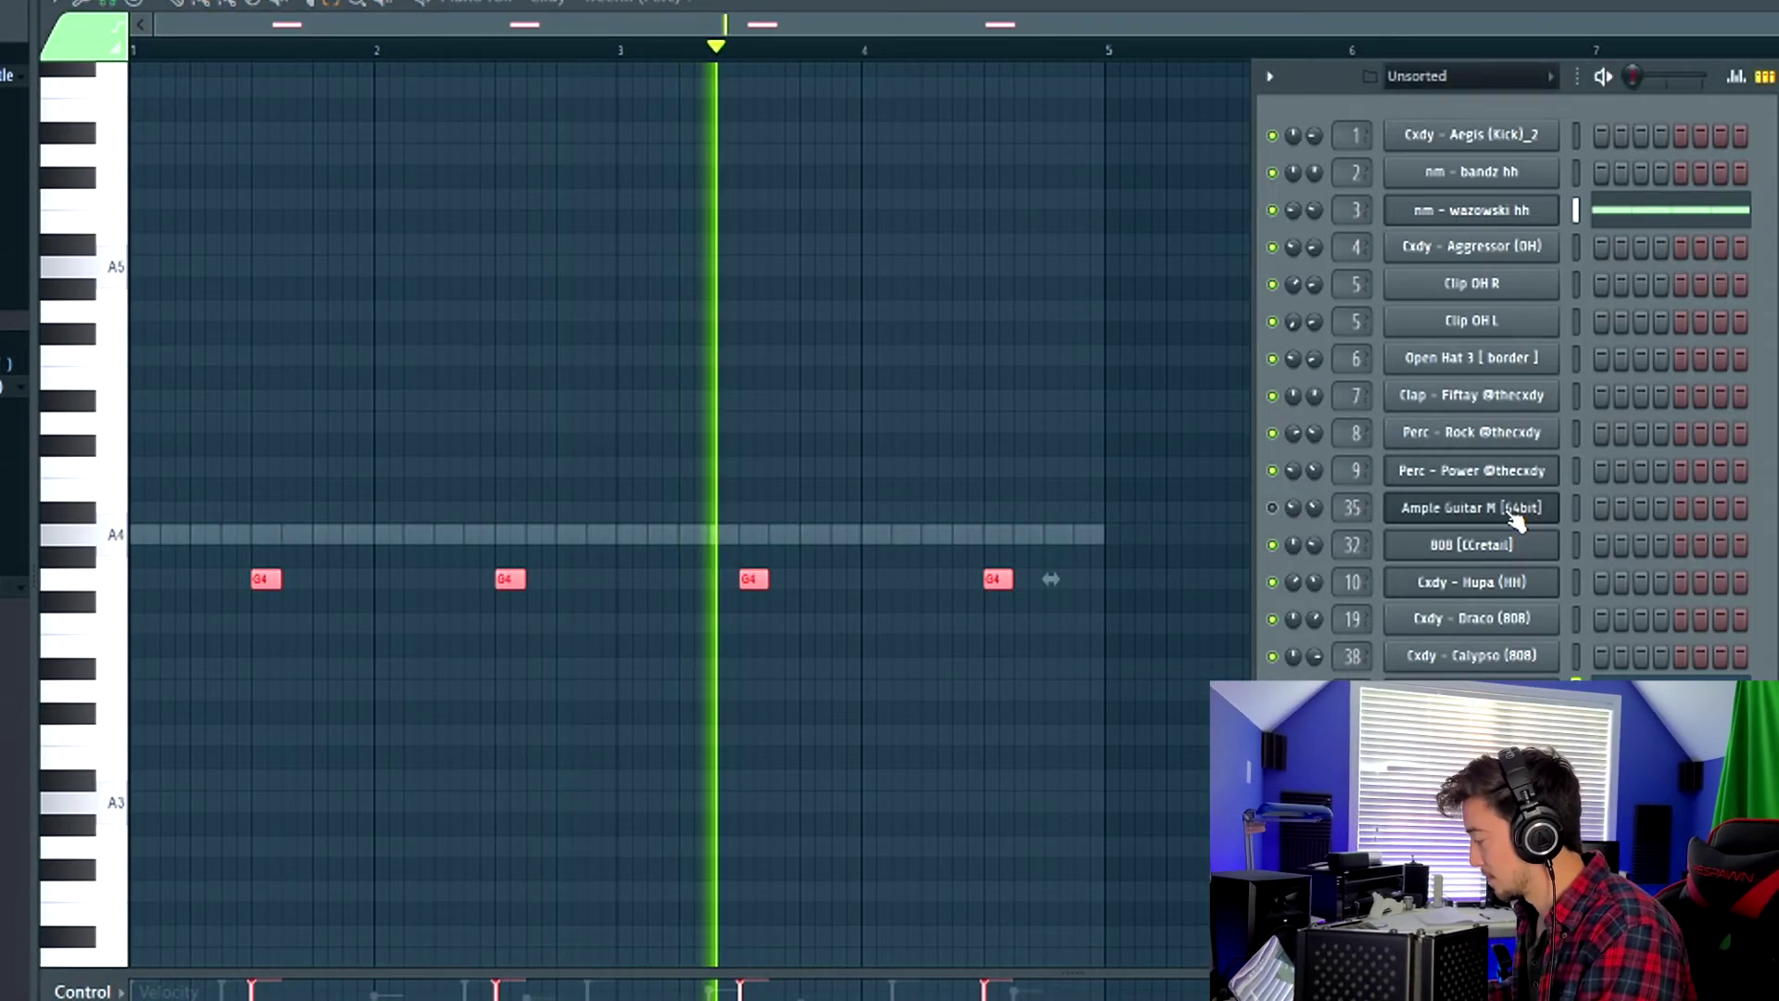
{"action": "left_click", "coordinate": [1427, 470]}
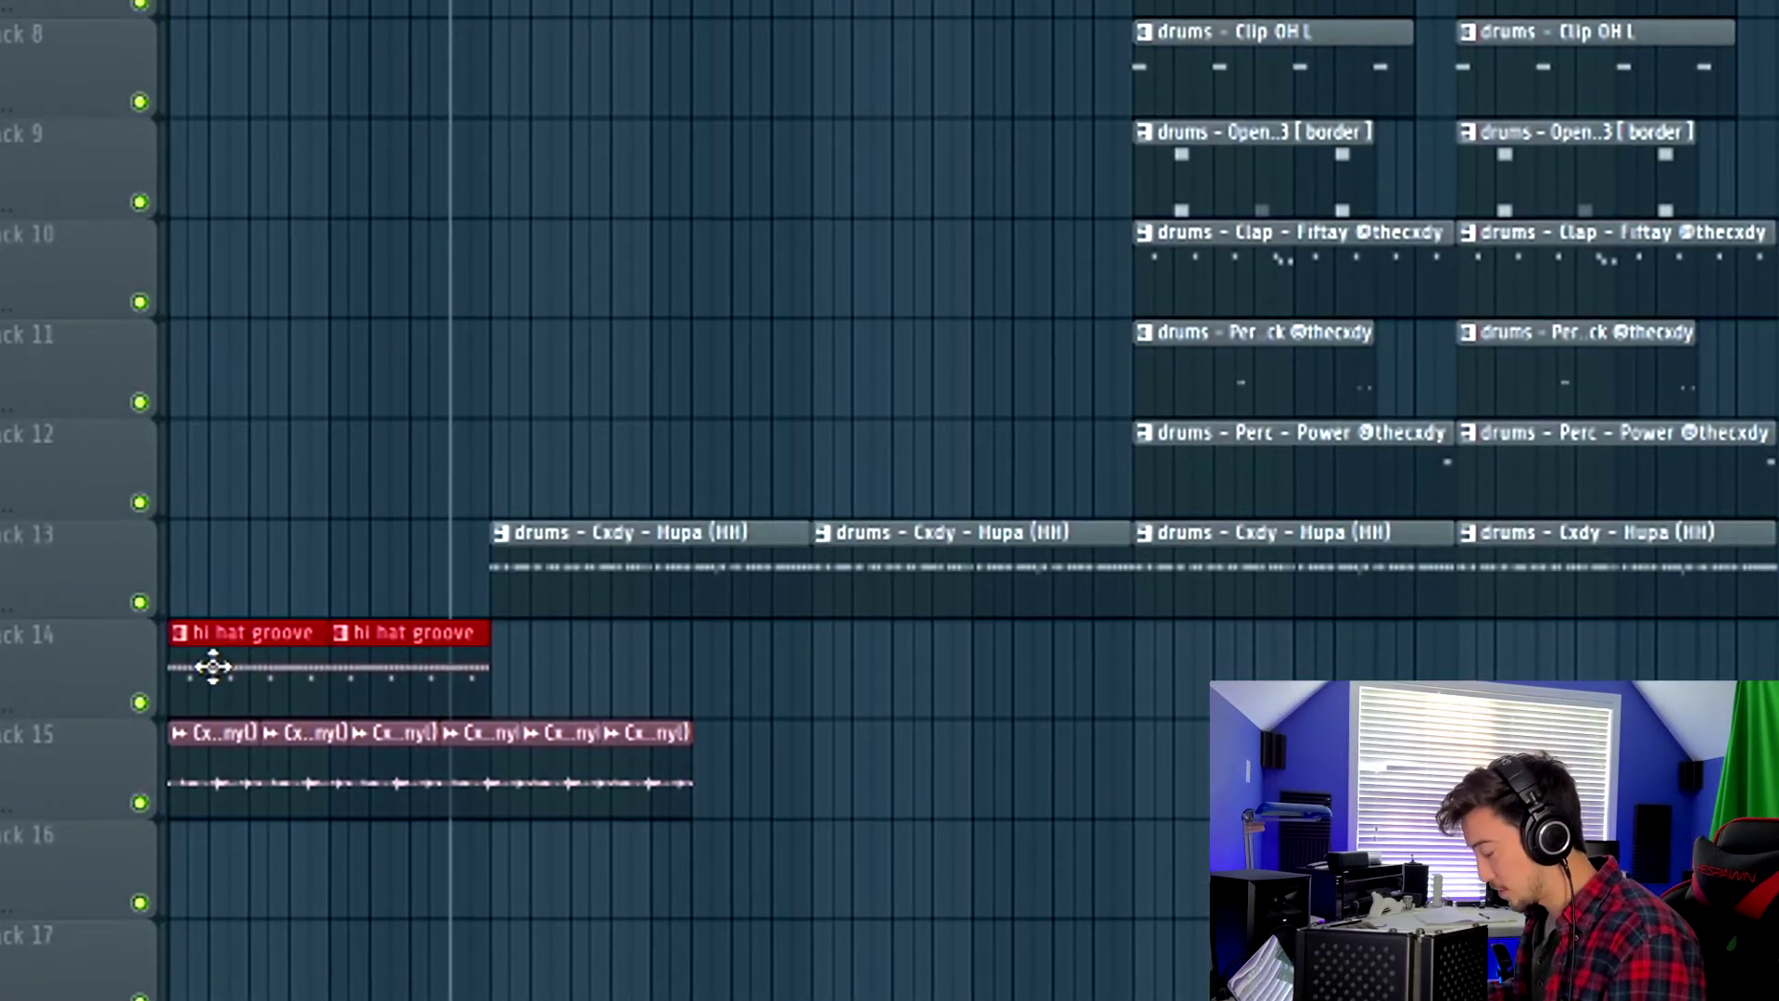
- Place the two selected hi hat groove clips directly after their original position on Track 14 and play the arrangement
{"action": "left_click_drag", "start_coordinate": [207, 660], "coordinate": [544, 695]}
{"action": "key", "text": "space"}
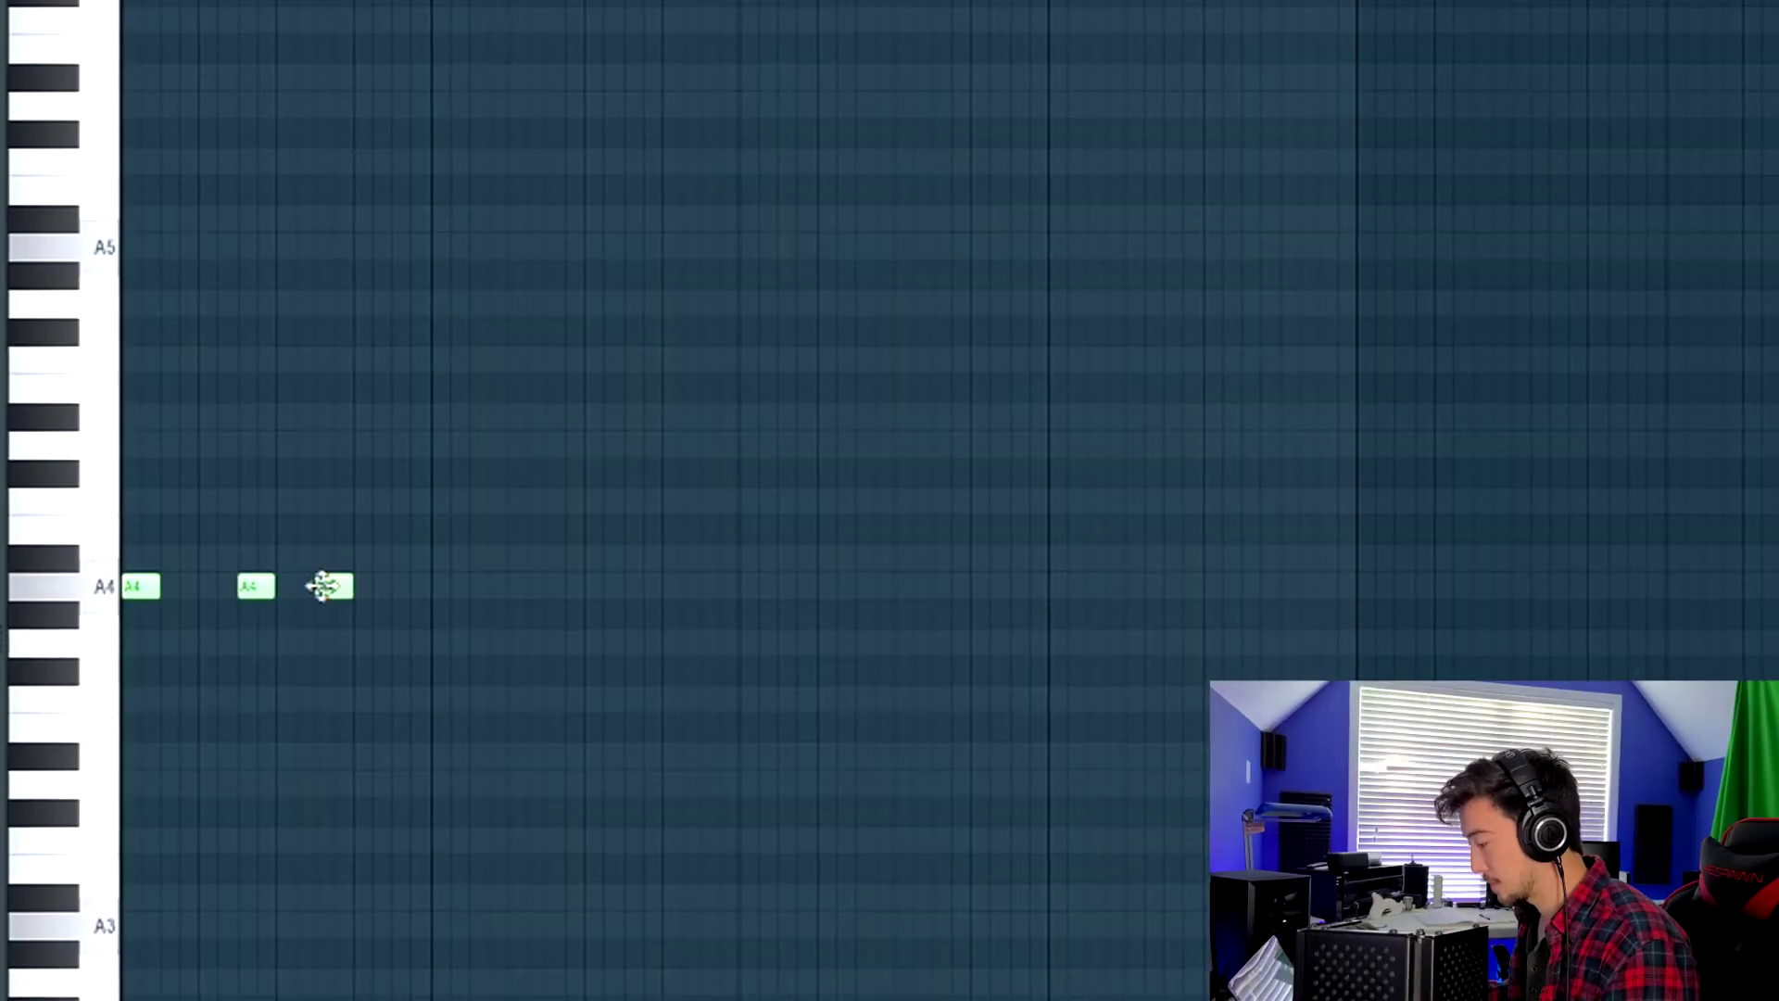
- Move the third A4 note to the end of bar 1 and add another A4 note in the first half of bar 2
{"action": "left_click_drag", "start_coordinate": [330, 584], "coordinate": [399, 593]}
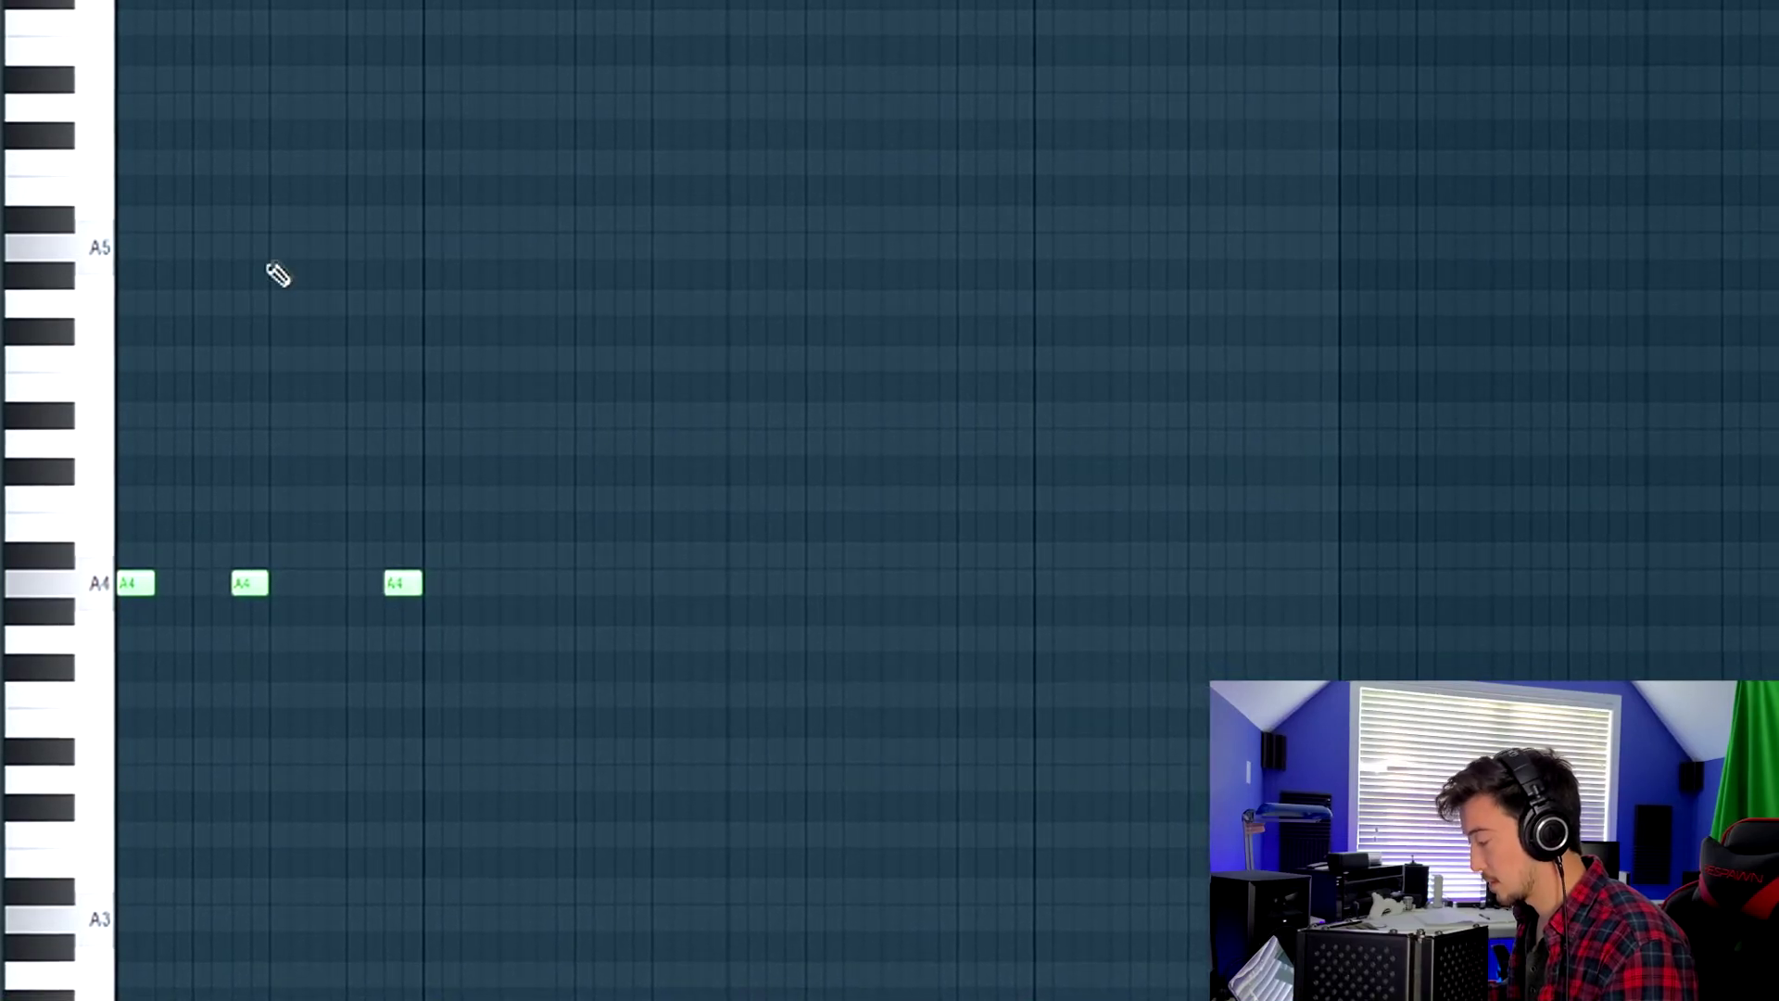
{"action": "scroll", "coordinate": [334, 556], "scroll_direction": "up", "scroll_amount": 2}
{"action": "key", "text": "space"}
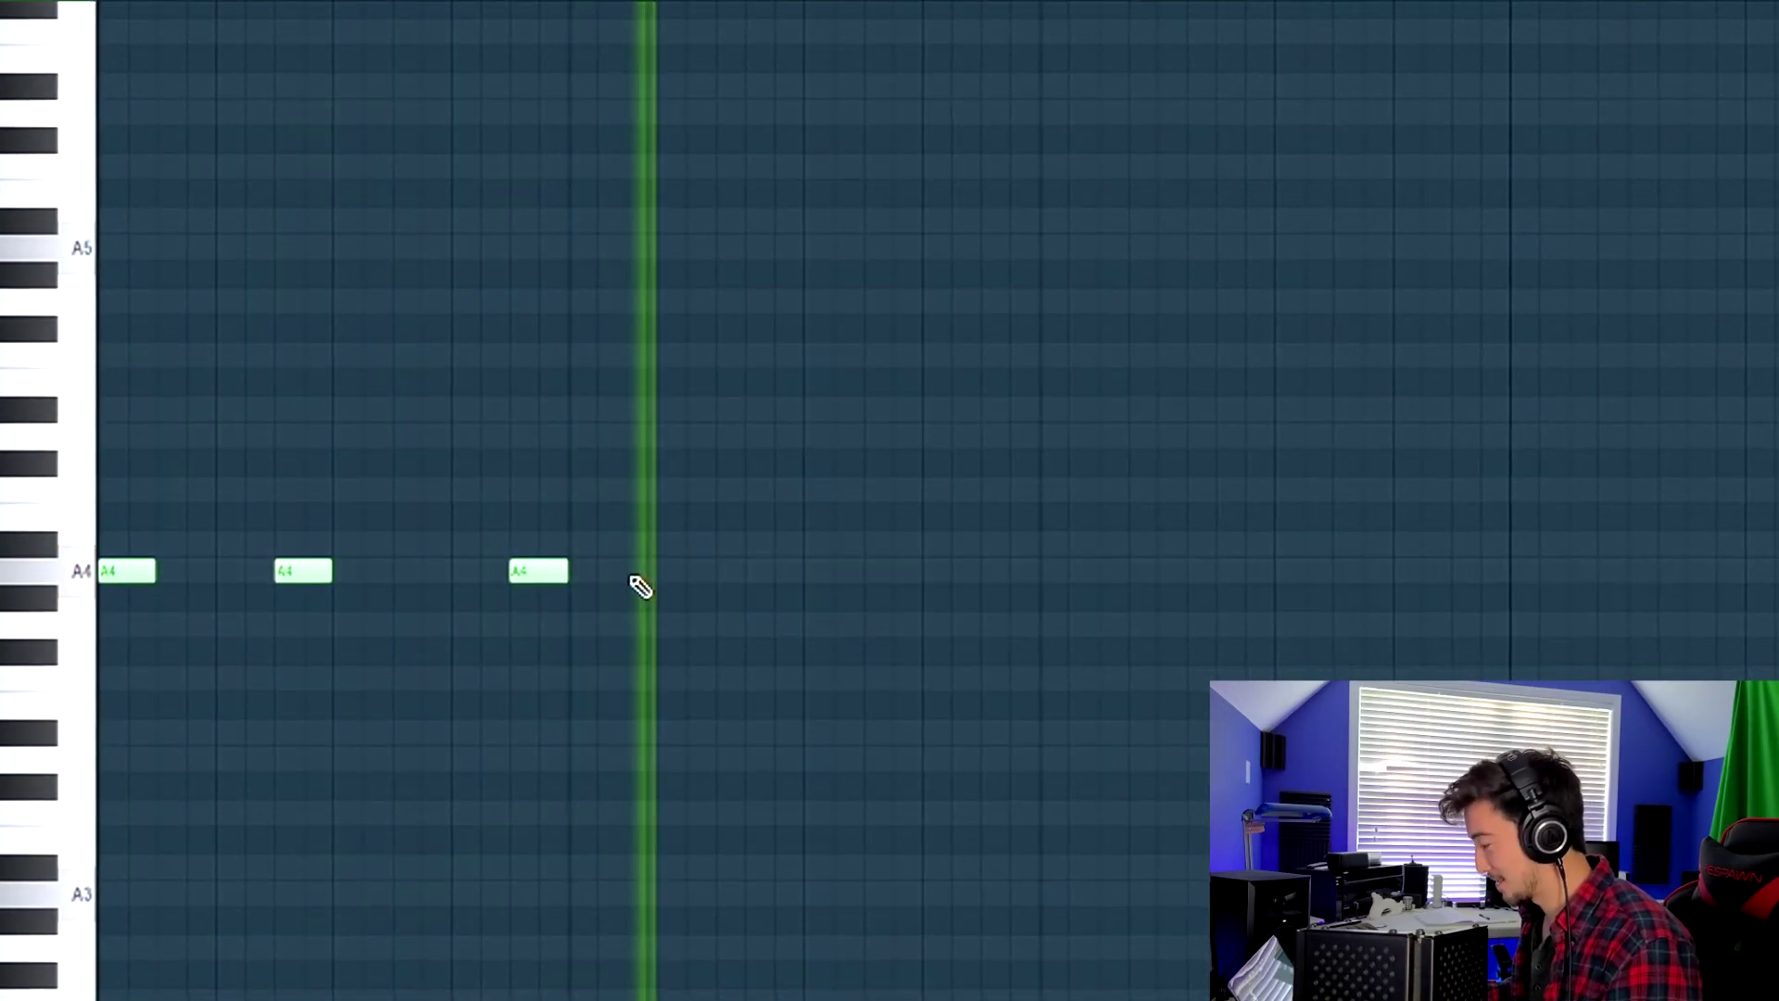
{"action": "left_click", "coordinate": [685, 570]}
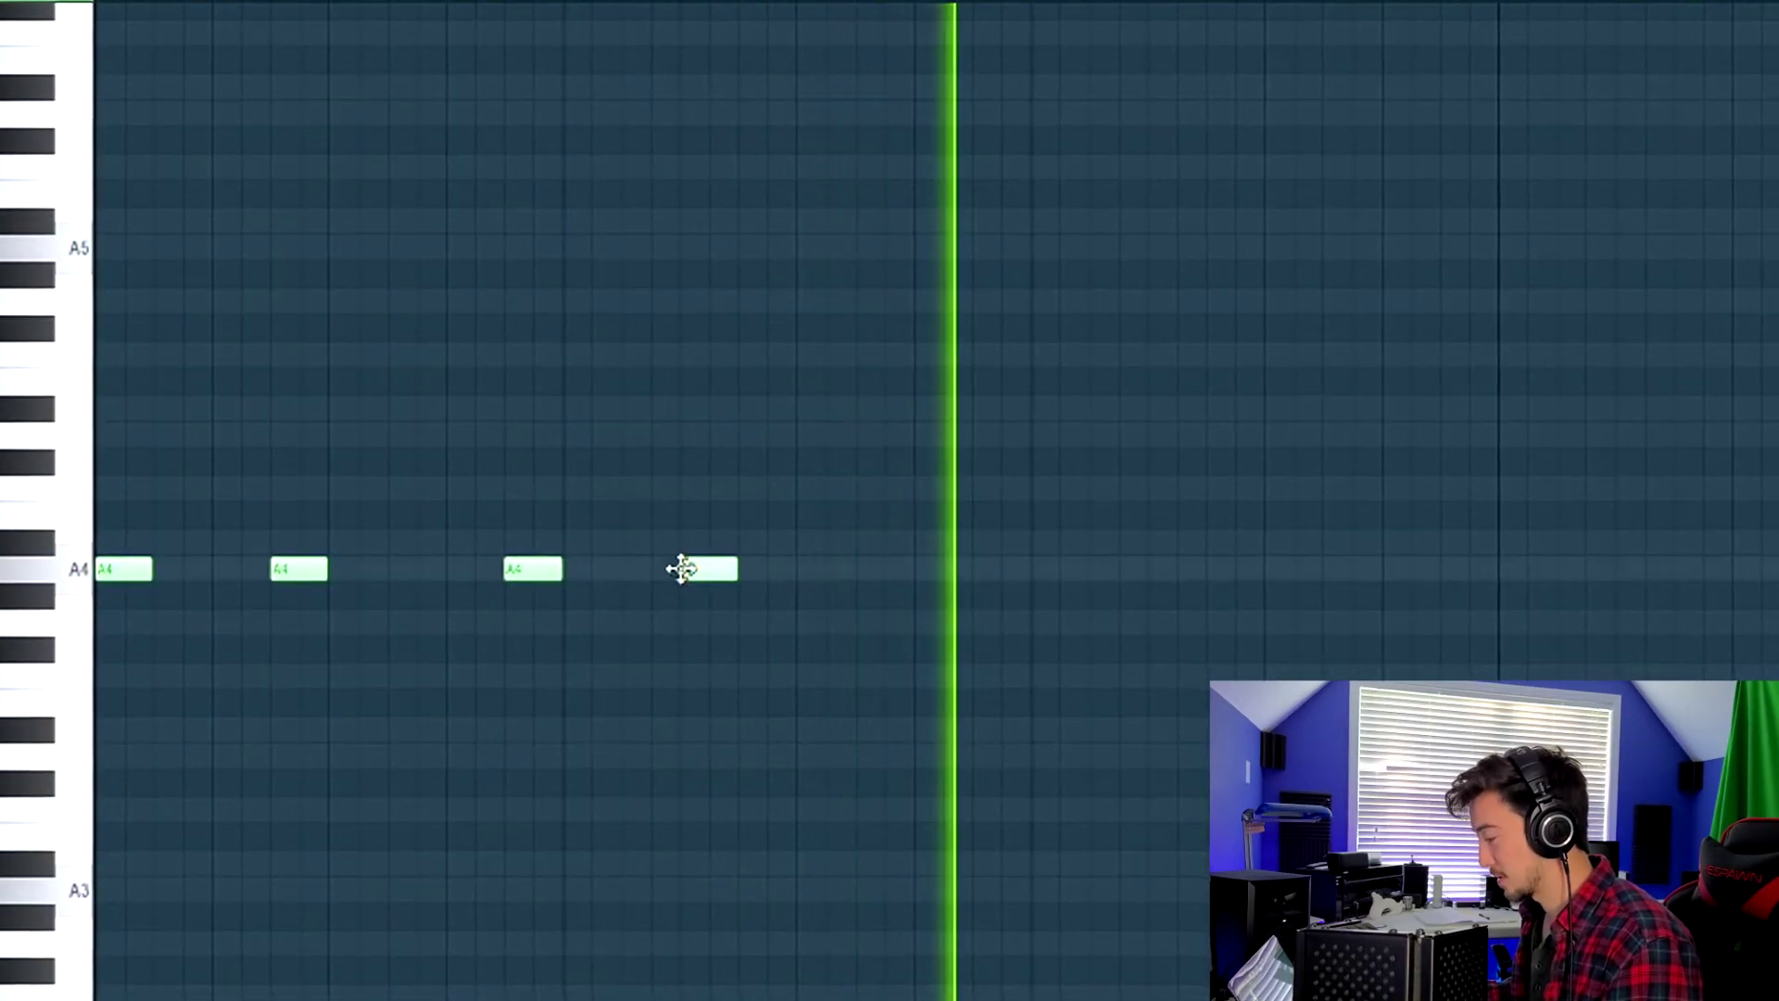
- Continue the A4 rhythm with two notes in the first half of bar 3 and two notes in bar 4
{"action": "left_click", "coordinate": [1195, 567]}
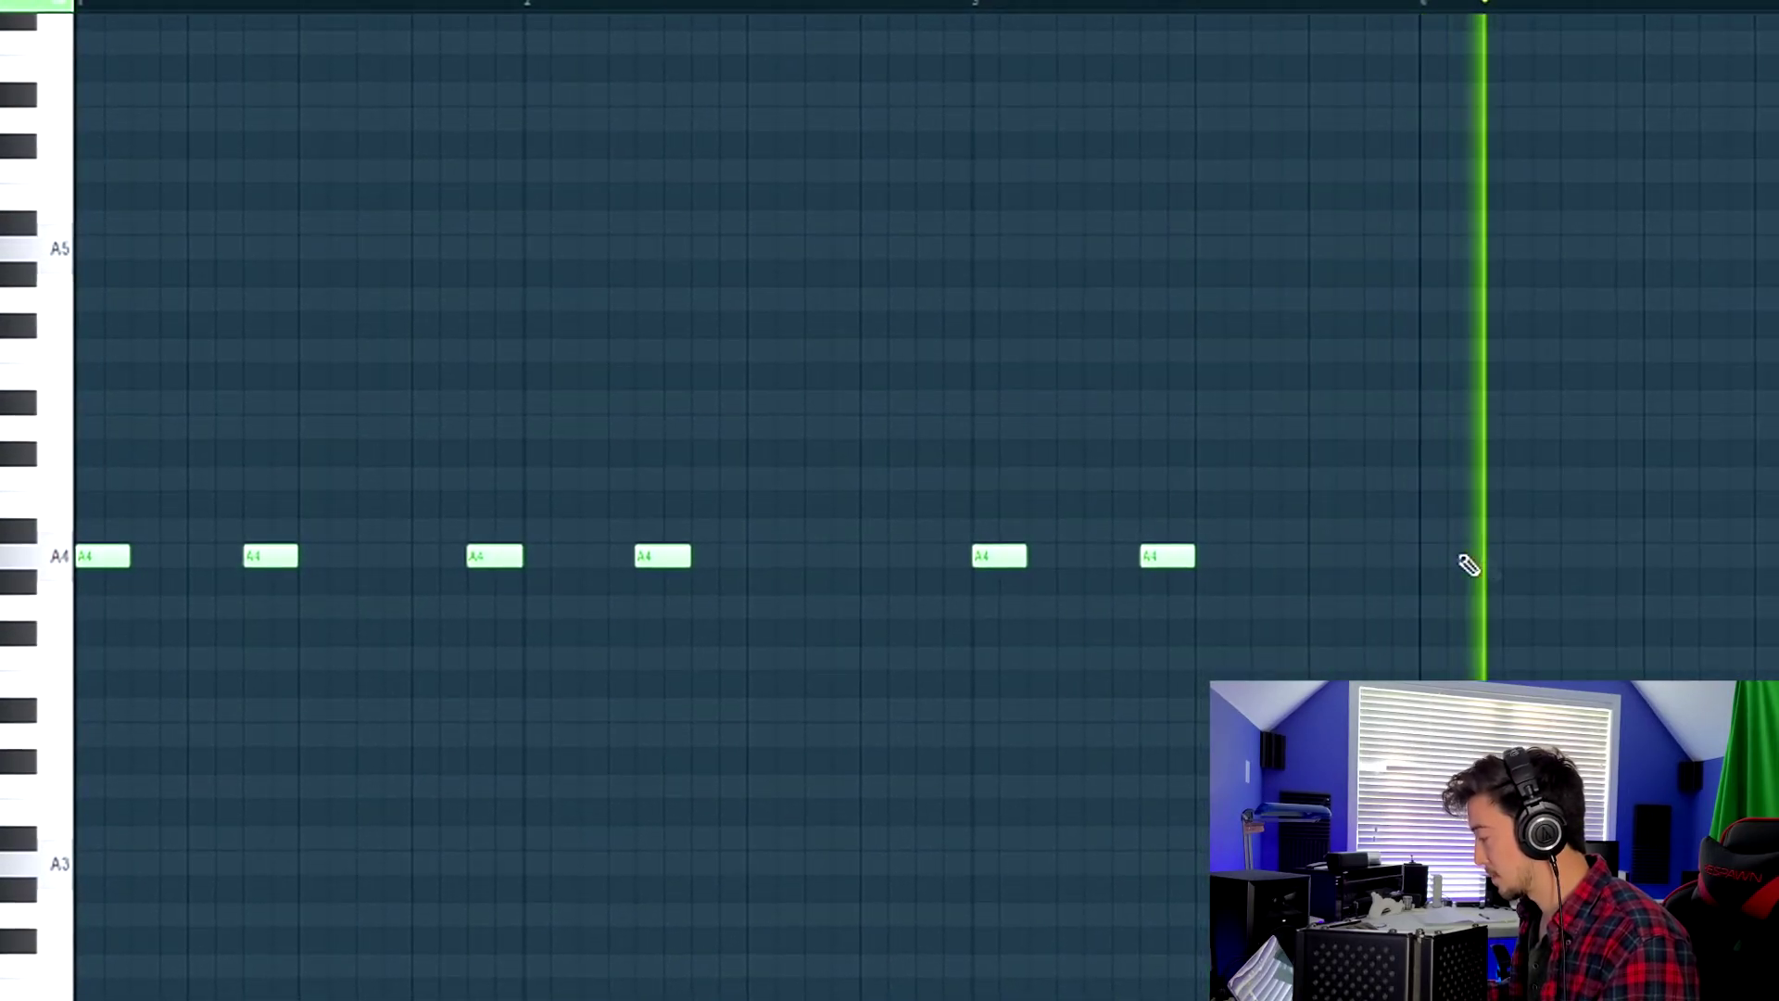
{"action": "left_click", "coordinate": [1489, 559]}
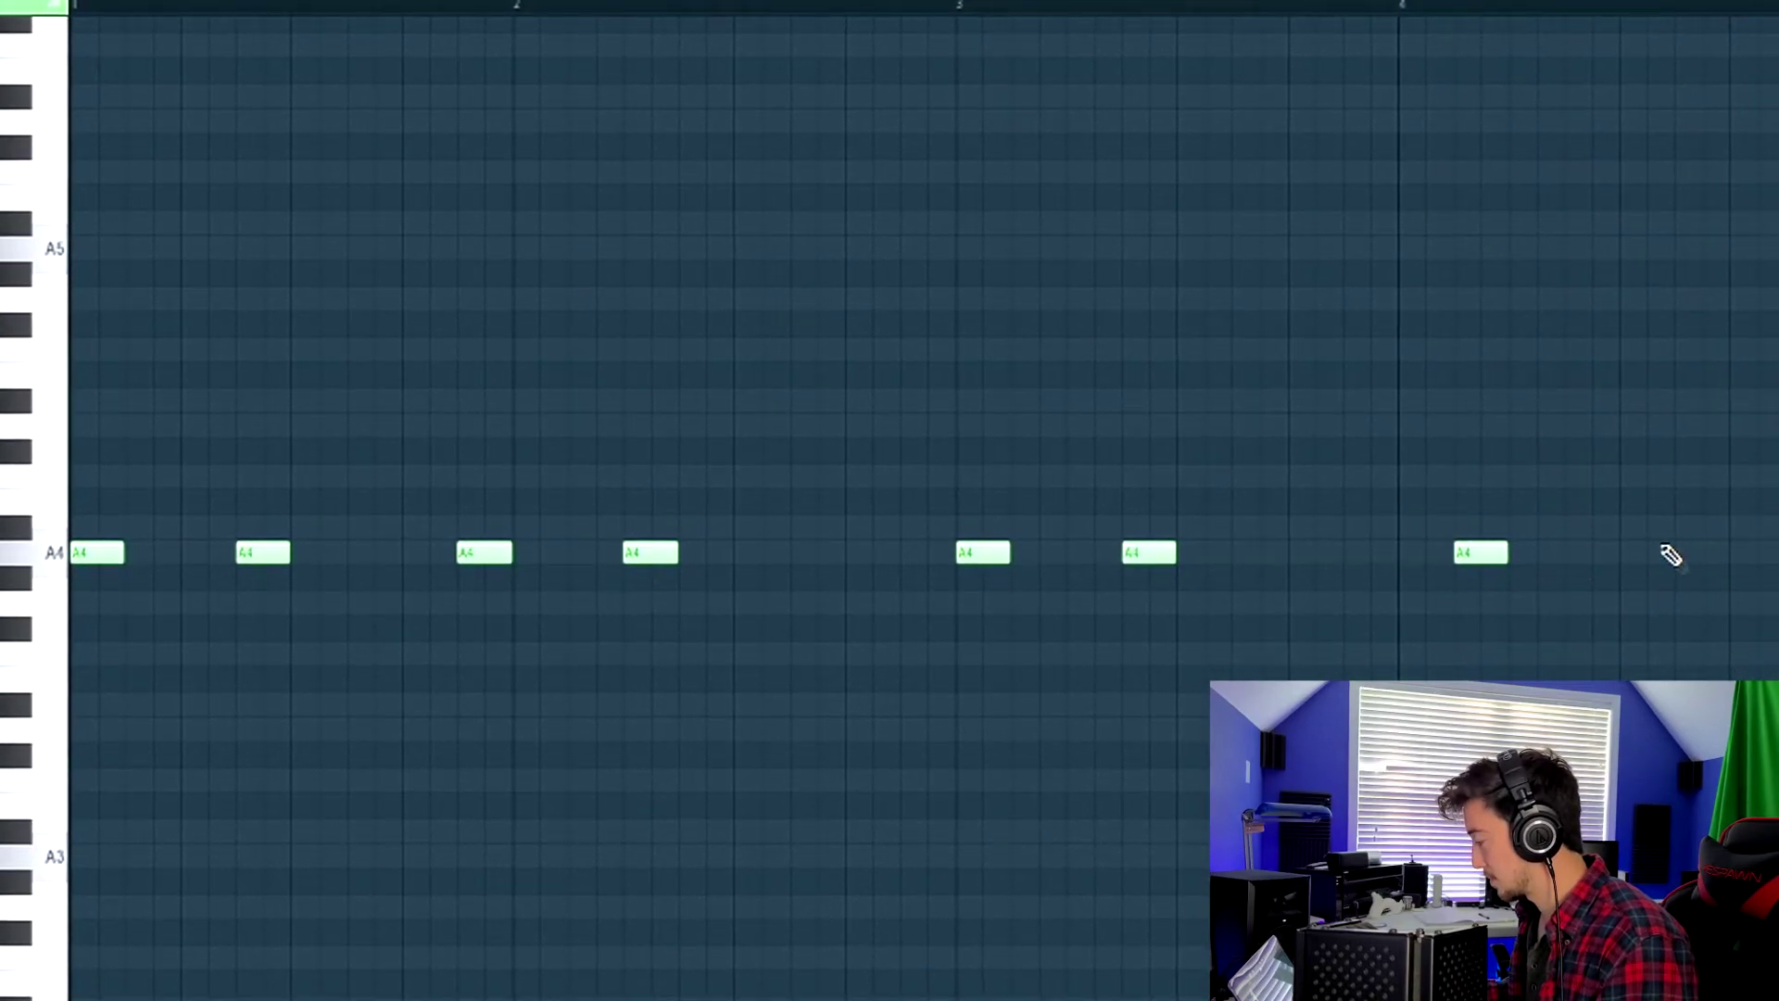
{"action": "left_click", "coordinate": [1182, 13]}
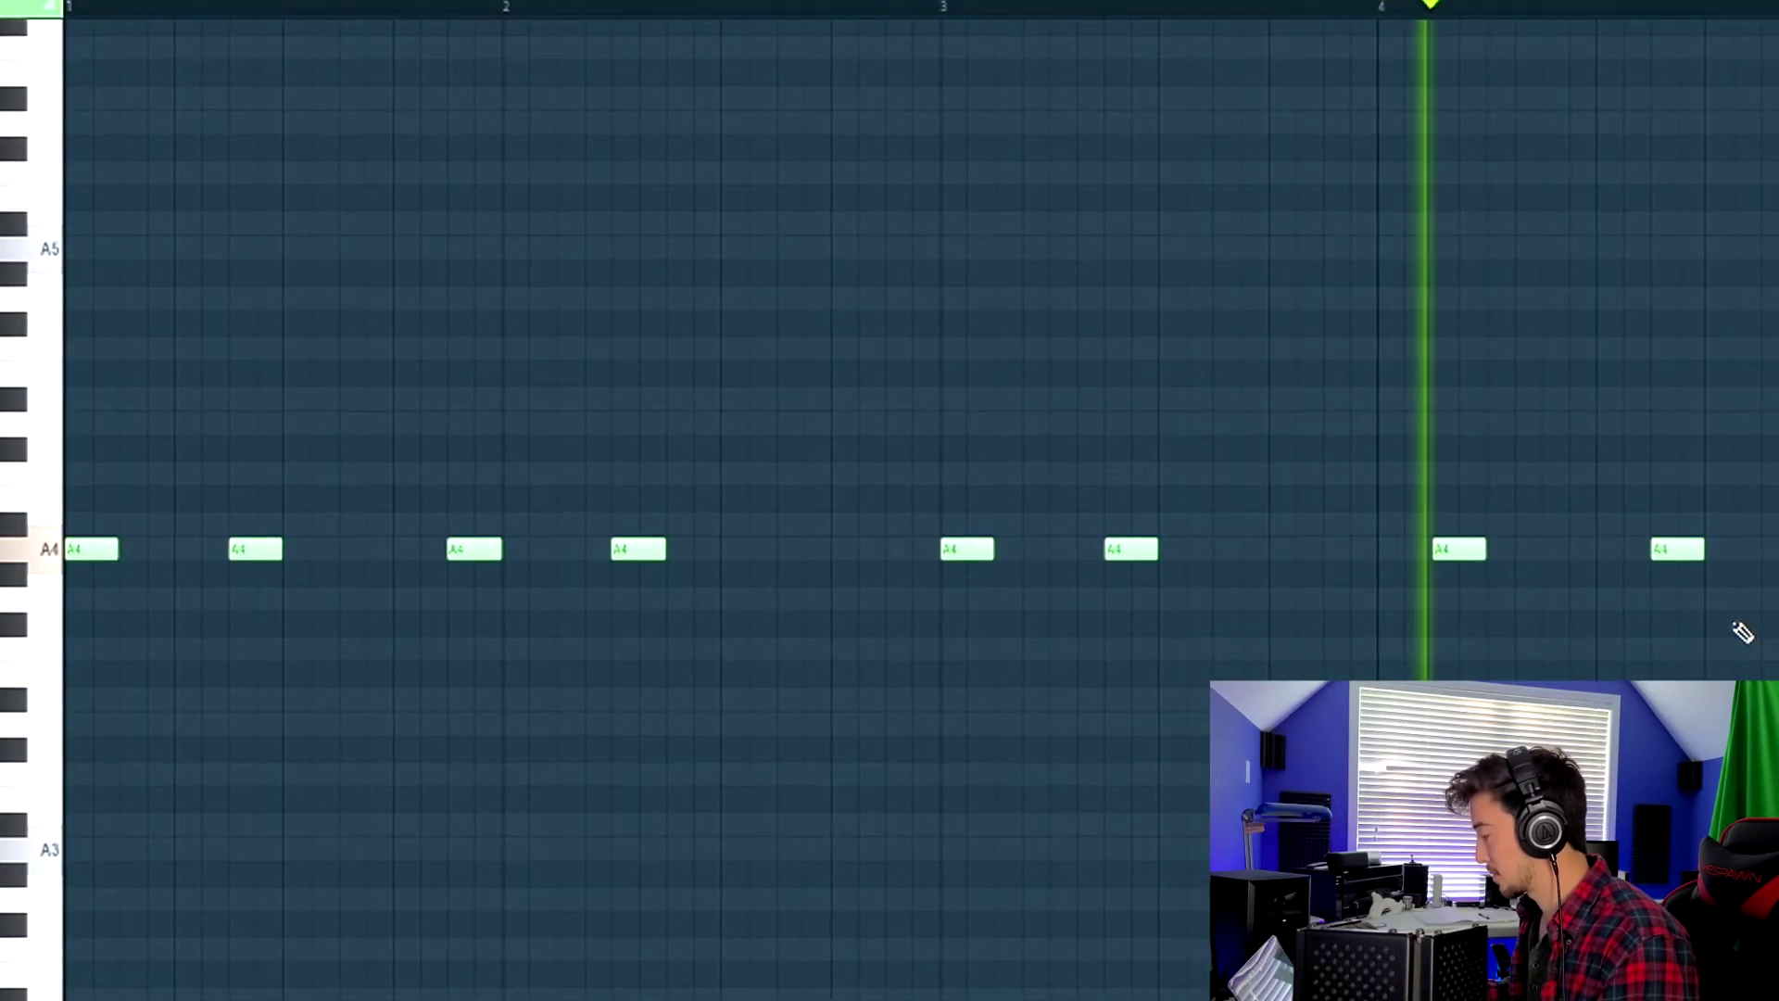